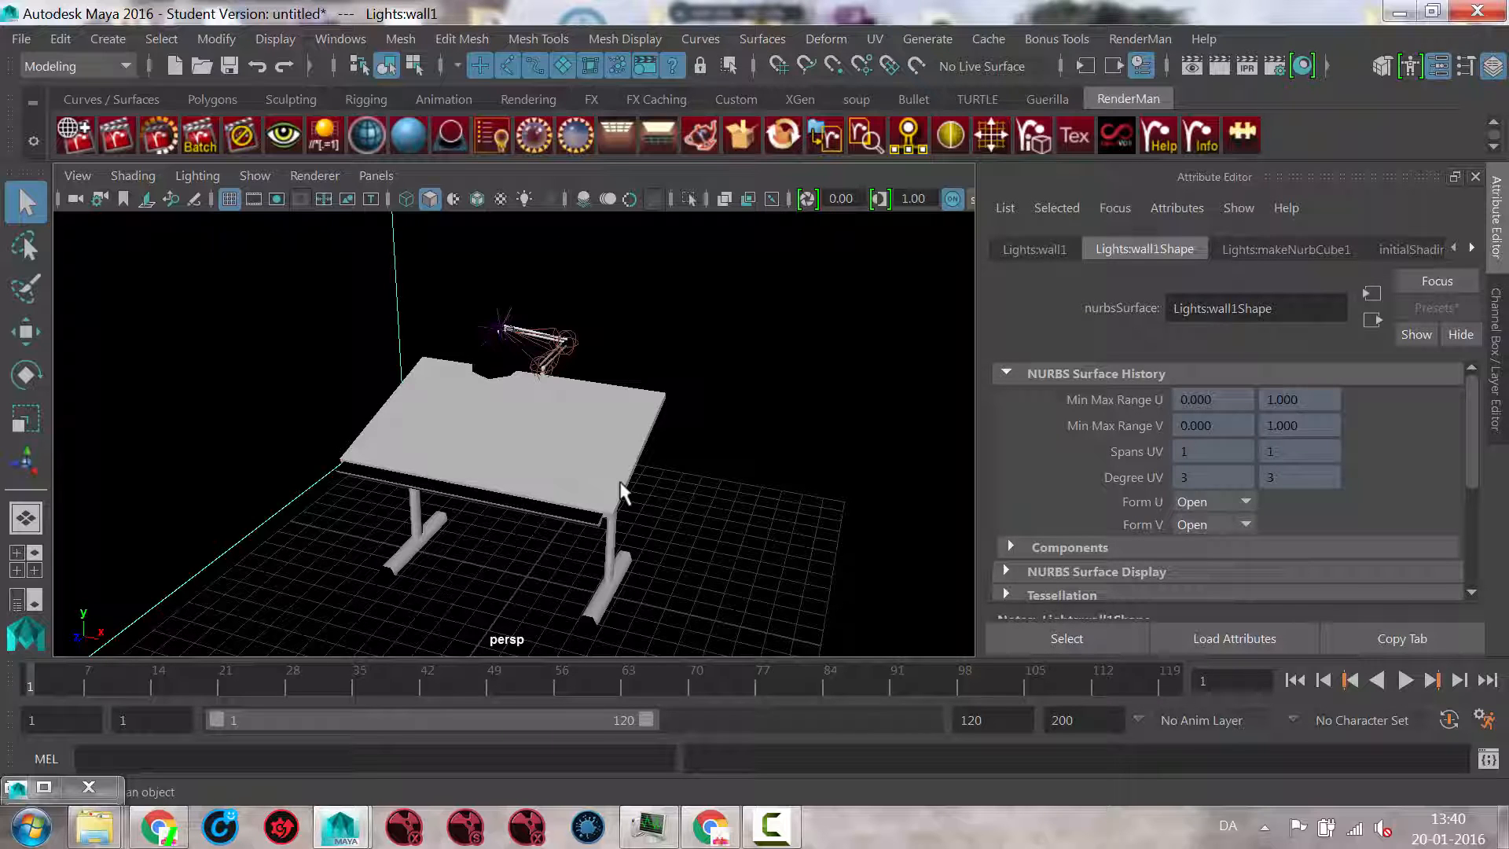
Step: Show the Outliner beside the perspective view of the drafting table scene
{"action": "mouse_move", "coordinate": [534, 478]}
{"action": "left_mouse_down", "text": "alt"}
{"action": "mouse_move", "coordinate": [529, 364]}
{"action": "mouse_move", "coordinate": [381, 431]}
{"action": "mouse_move", "coordinate": [424, 414]}
{"action": "mouse_move", "coordinate": [521, 469]}
{"action": "left_mouse_up", "text": "alt"}
{"action": "right_click_drag", "start_coordinate": [521, 470], "coordinate": [603, 462], "text": "alt"}
{"action": "middle_click_drag", "start_coordinate": [603, 461], "coordinate": [632, 464], "text": "alt"}
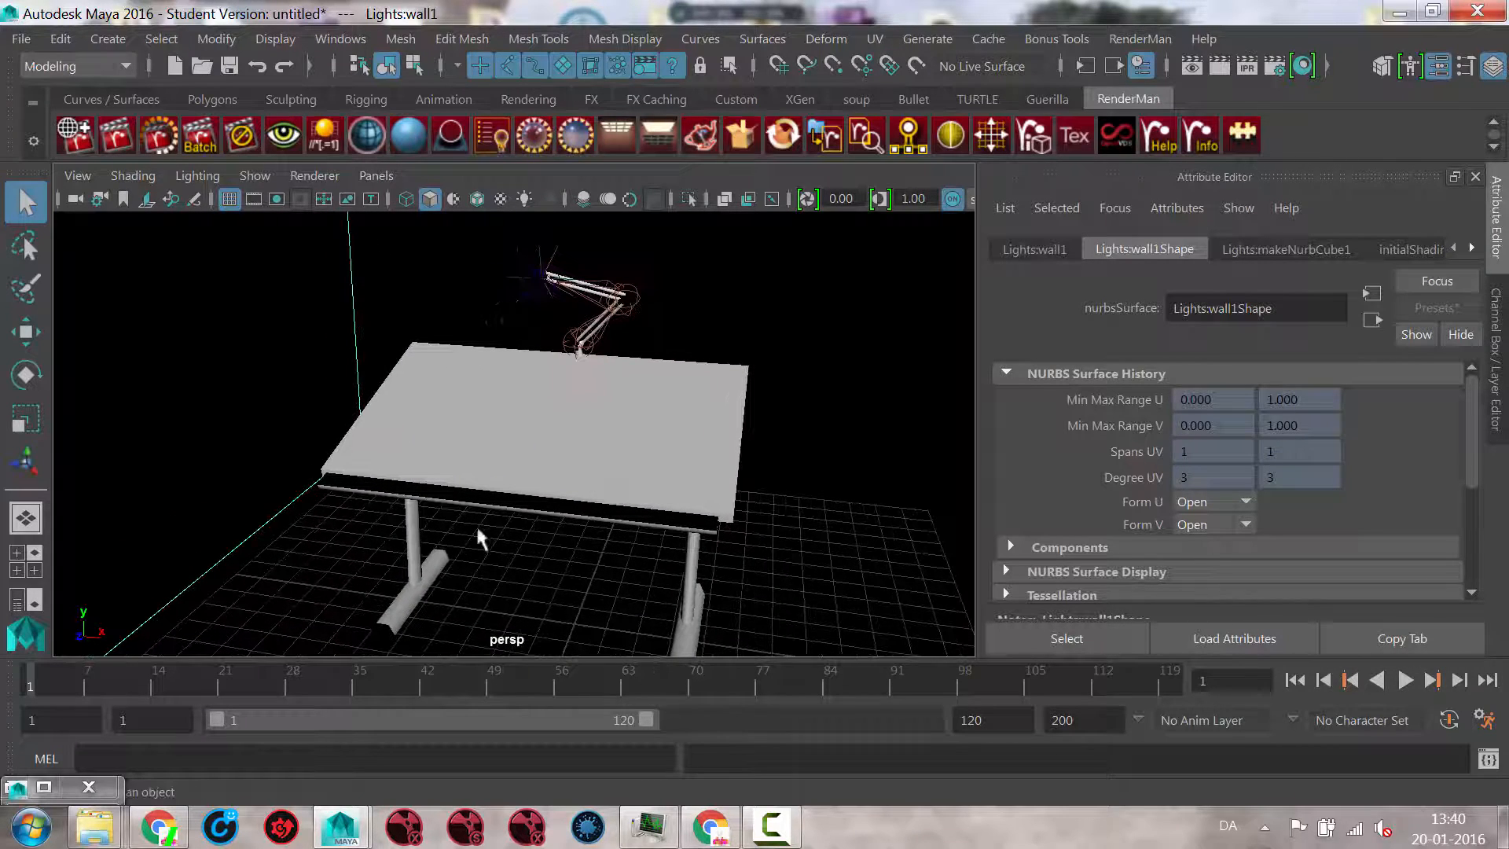
{"action": "left_click", "coordinate": [36, 600]}
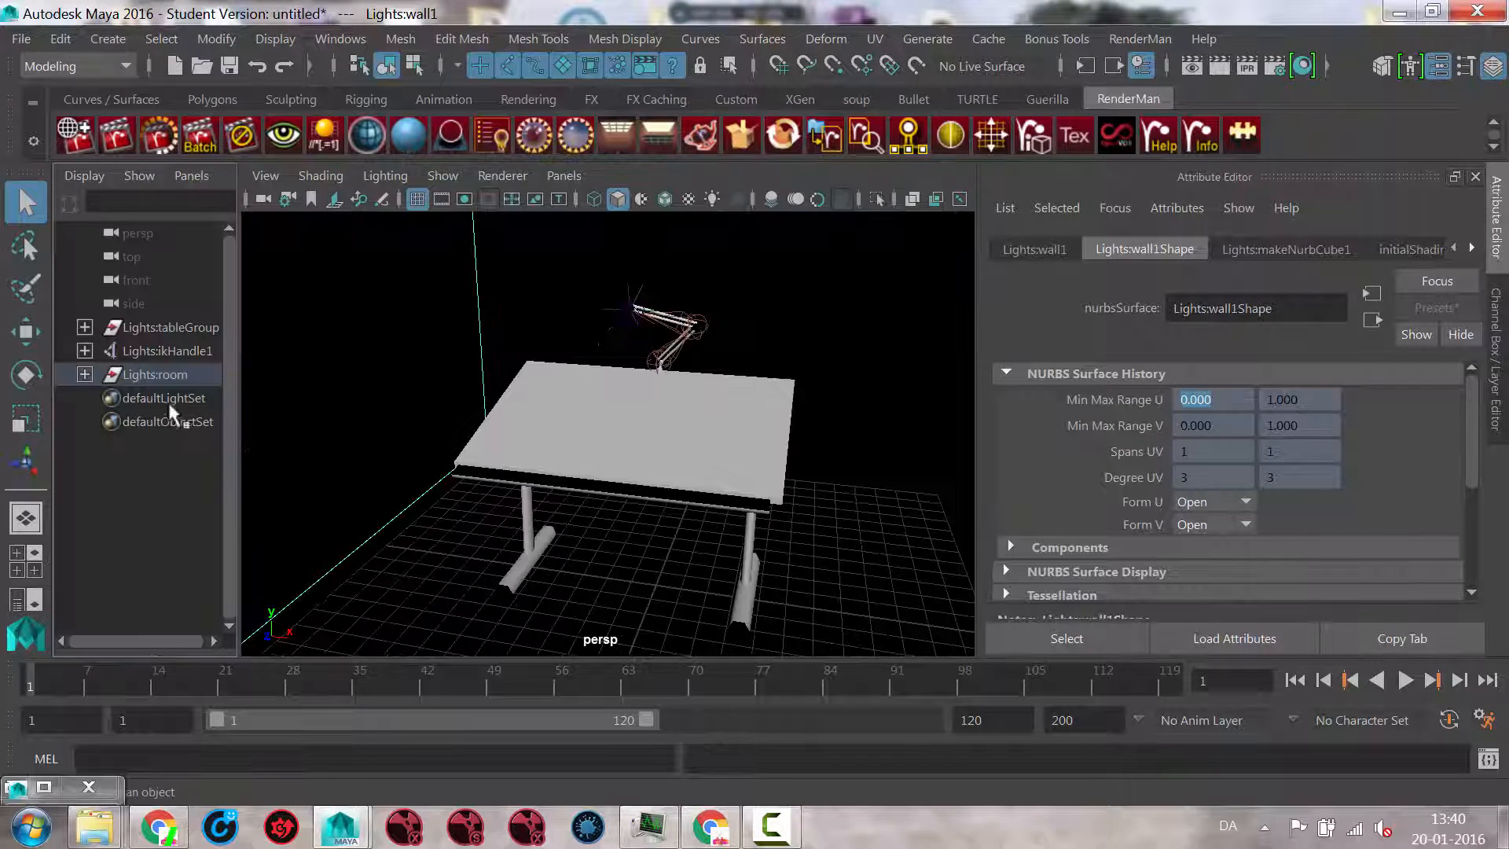
Step: Filter the Outliner's object types to show only lights, with the Lights:room group selected
{"action": "left_click", "coordinate": [136, 176]}
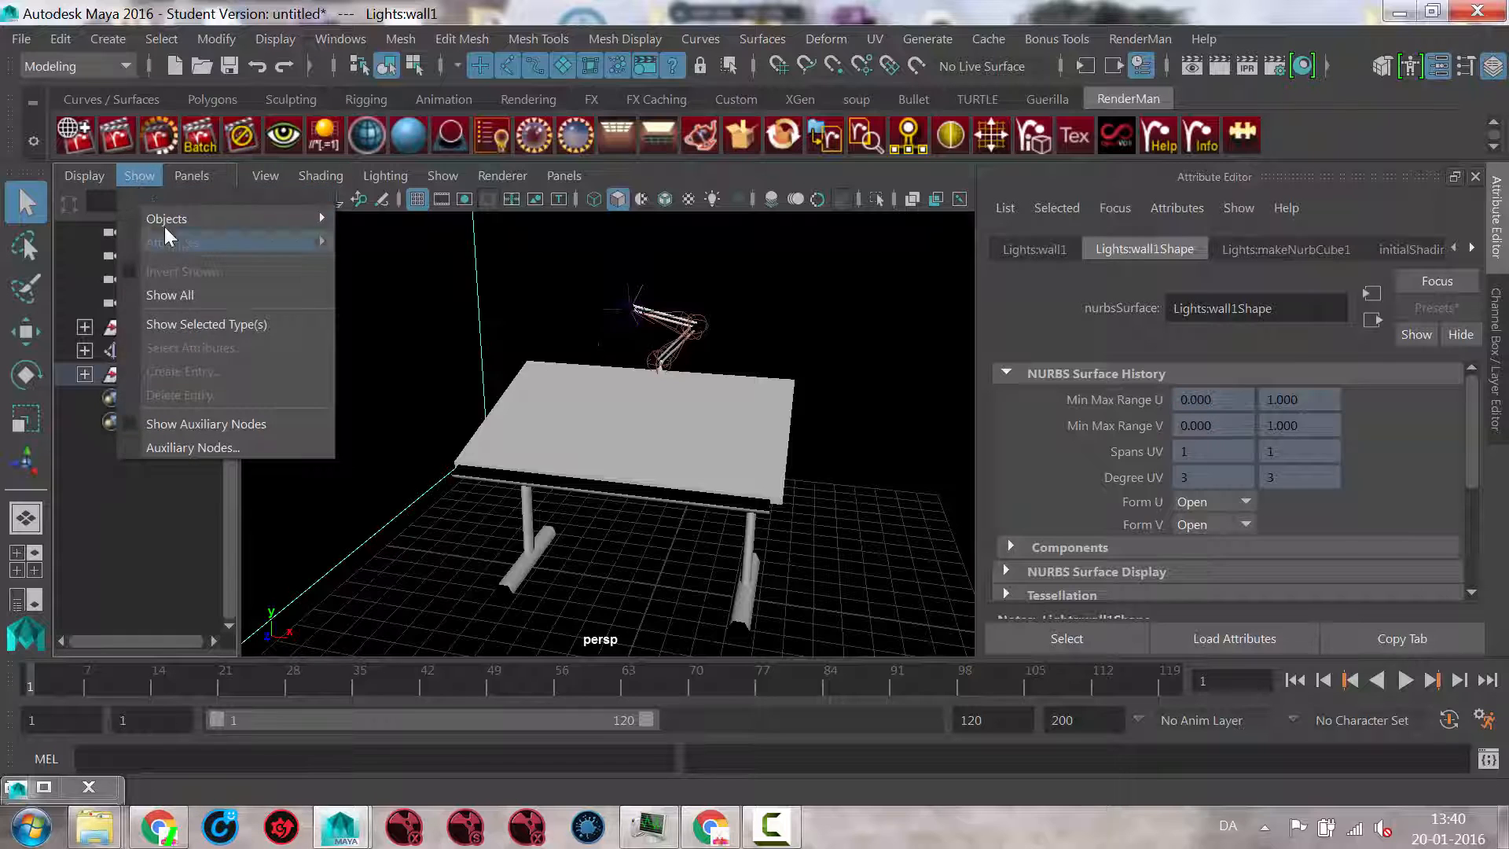
{"action": "mouse_move", "coordinate": [163, 223]}
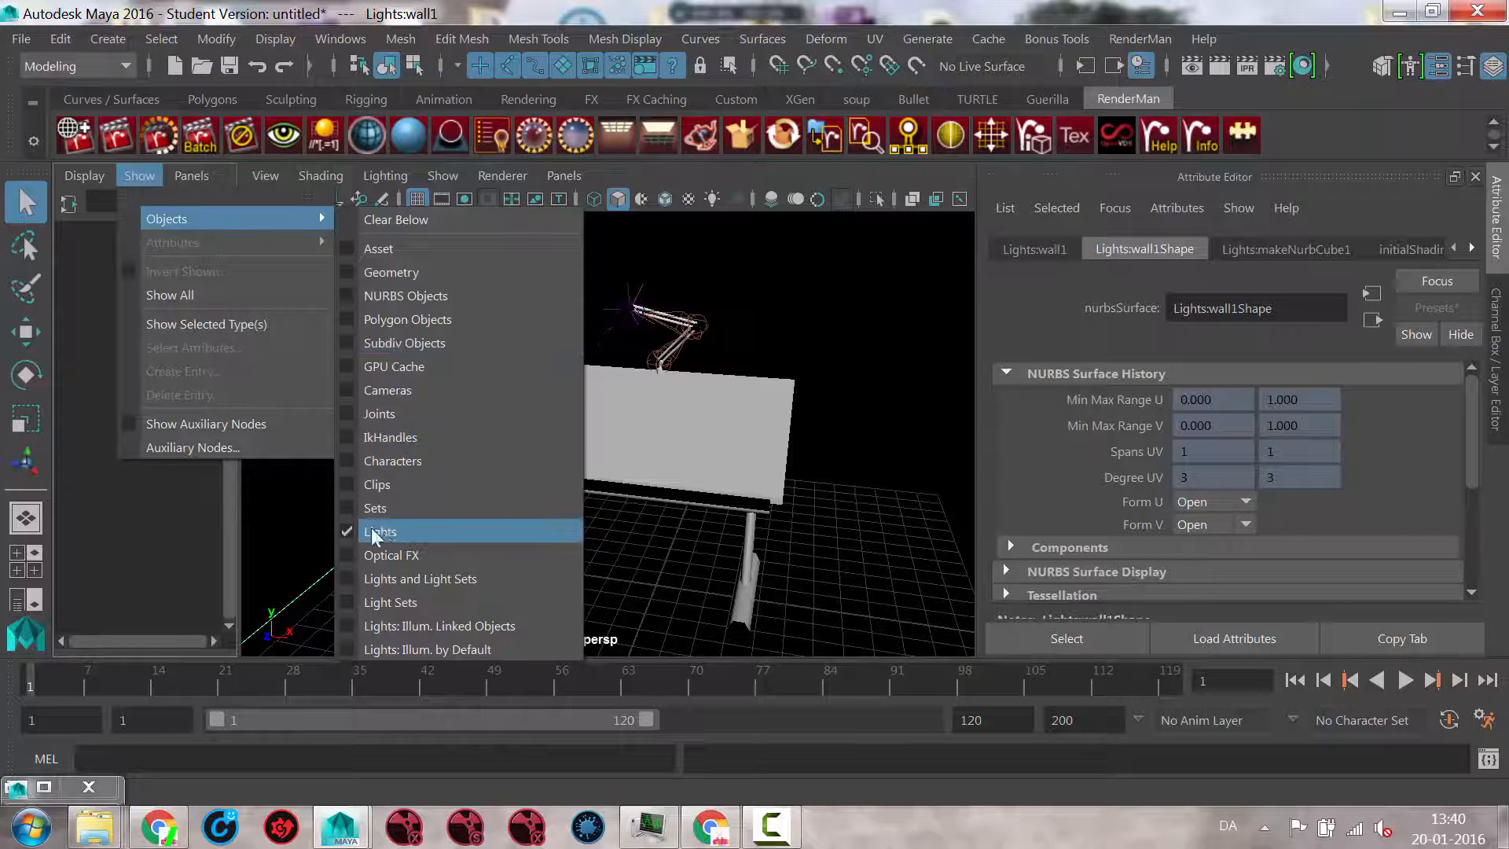
{"action": "left_click", "coordinate": [110, 302]}
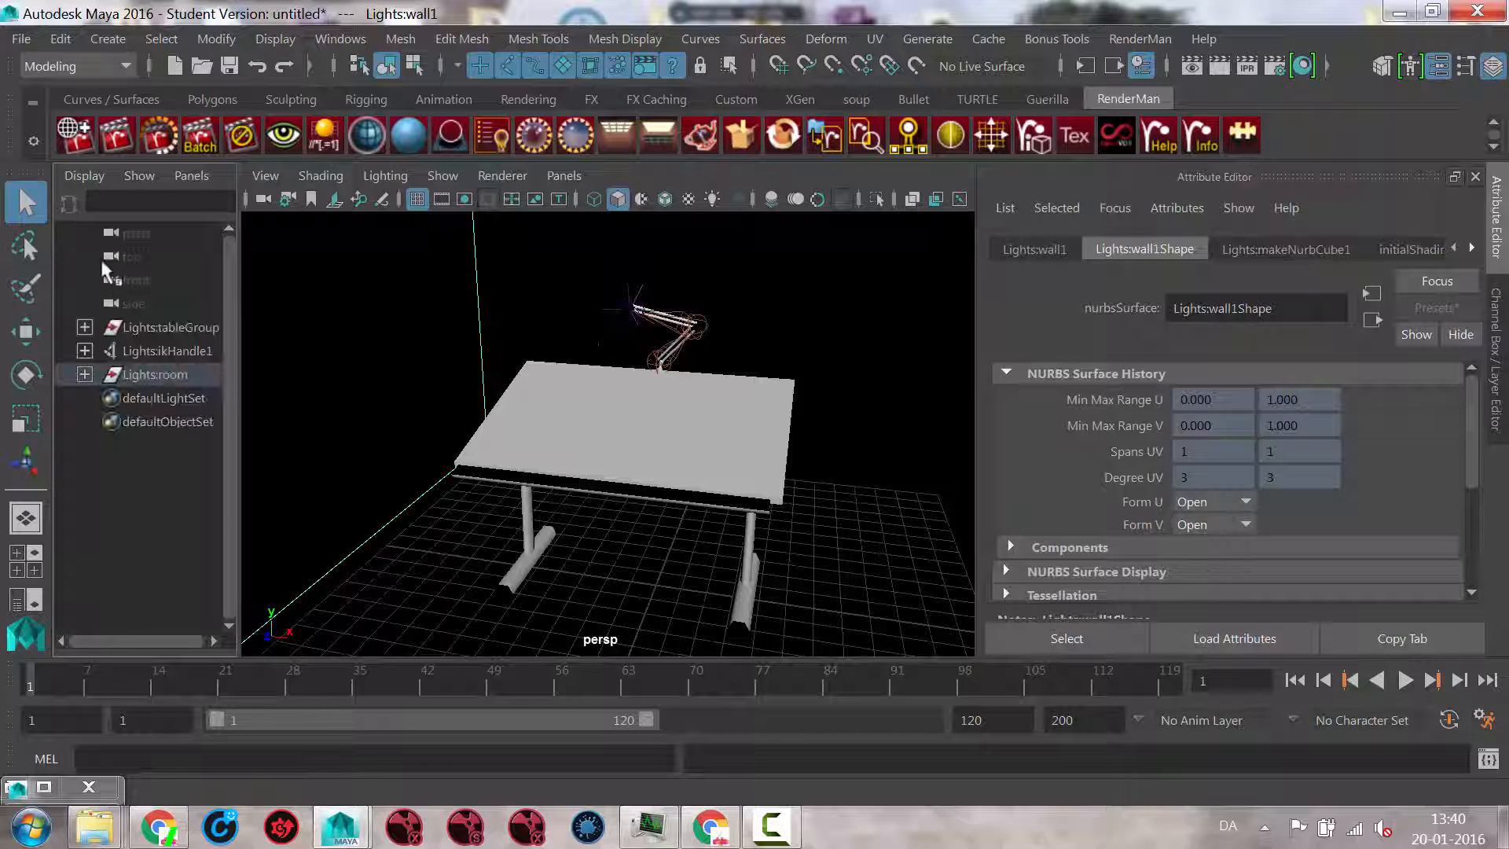
{"action": "left_click", "coordinate": [131, 176]}
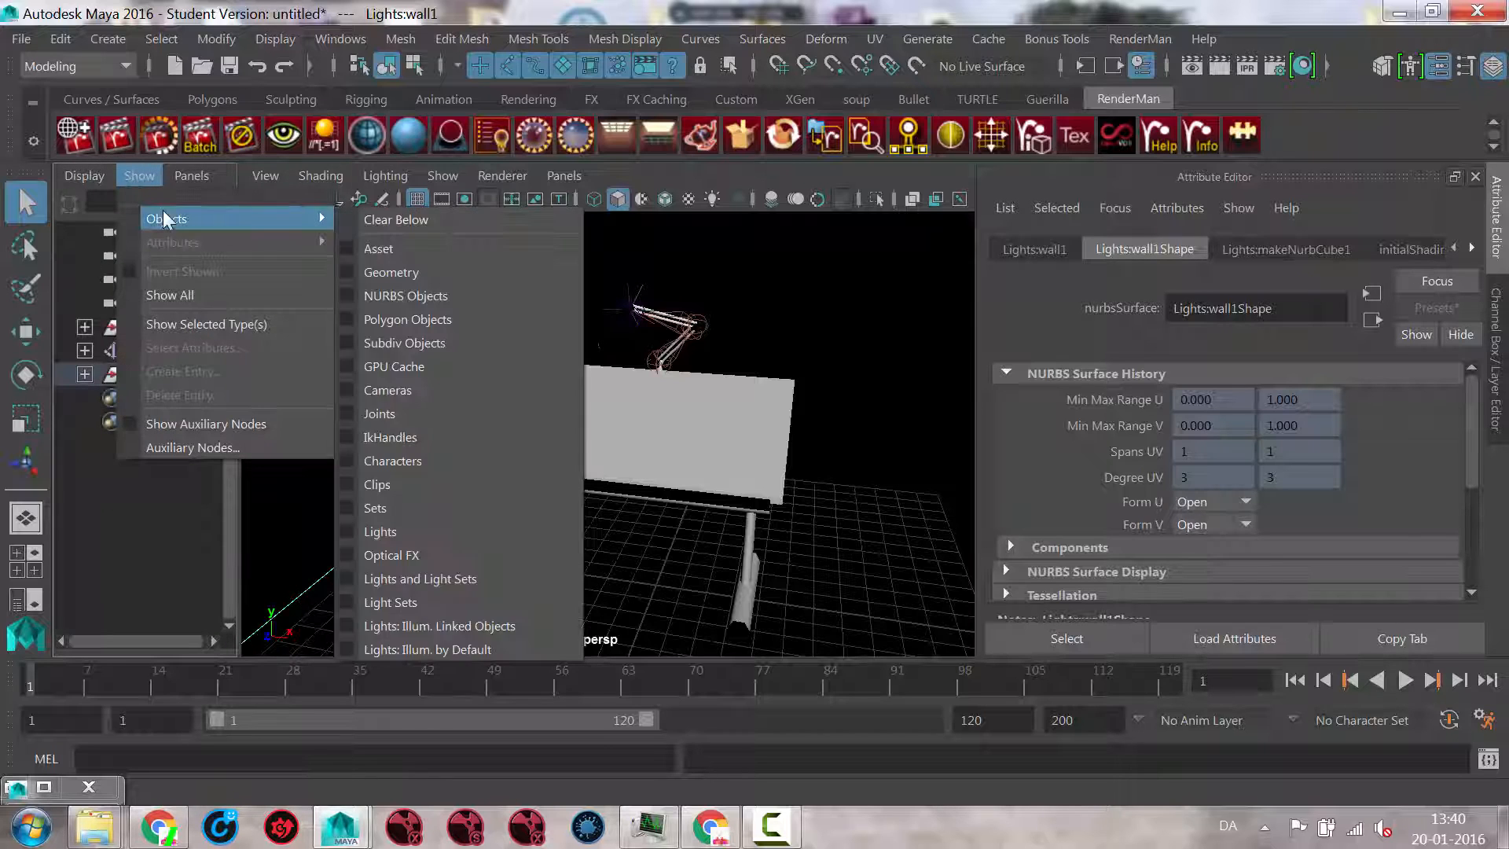
{"action": "left_click", "coordinate": [143, 484]}
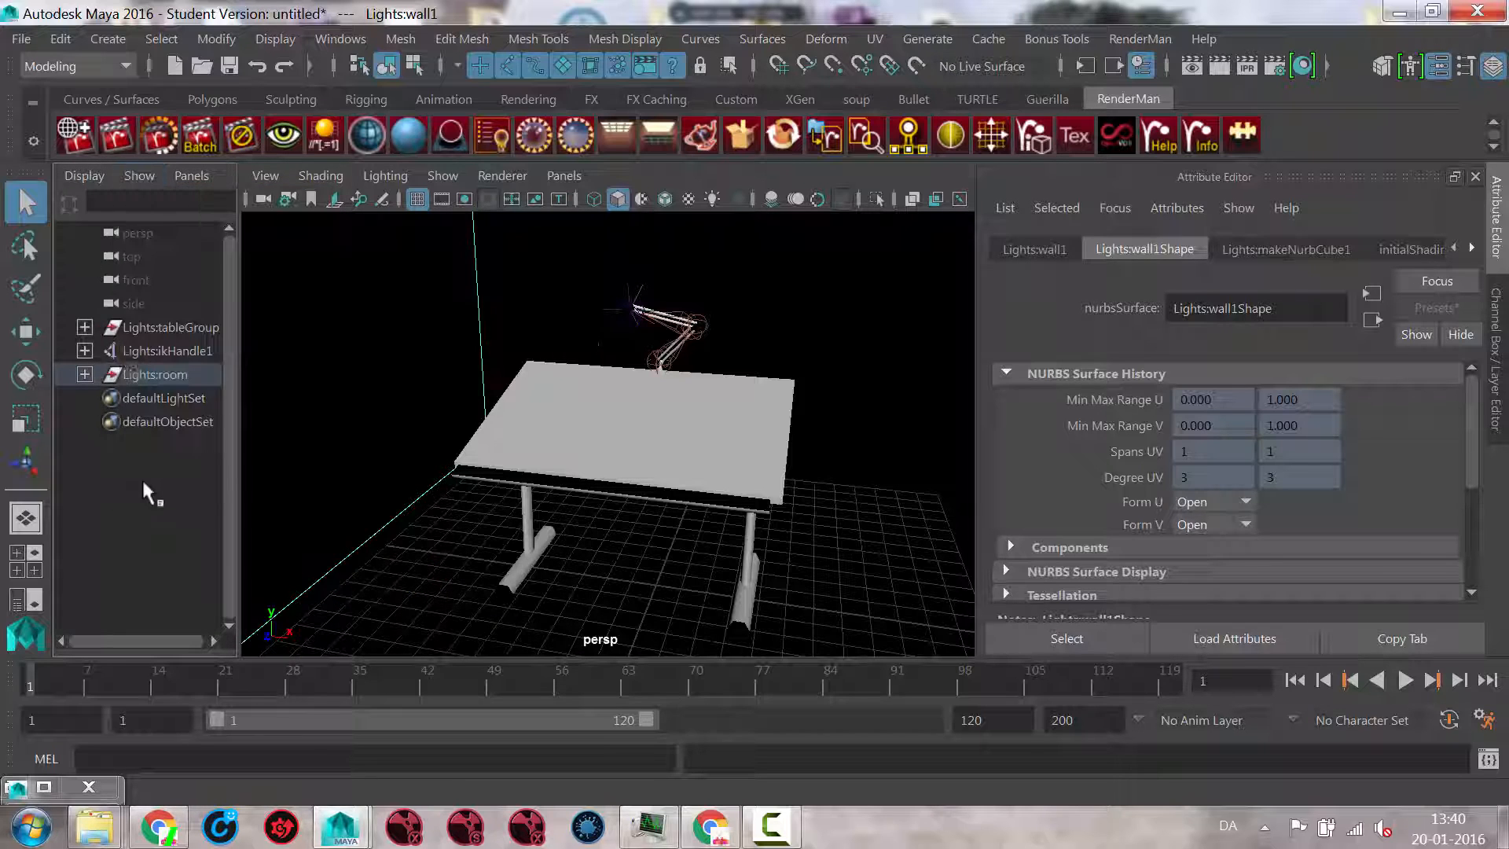
{"action": "left_click", "coordinate": [137, 327]}
{"action": "left_click", "coordinate": [140, 349]}
{"action": "left_click", "coordinate": [144, 374]}
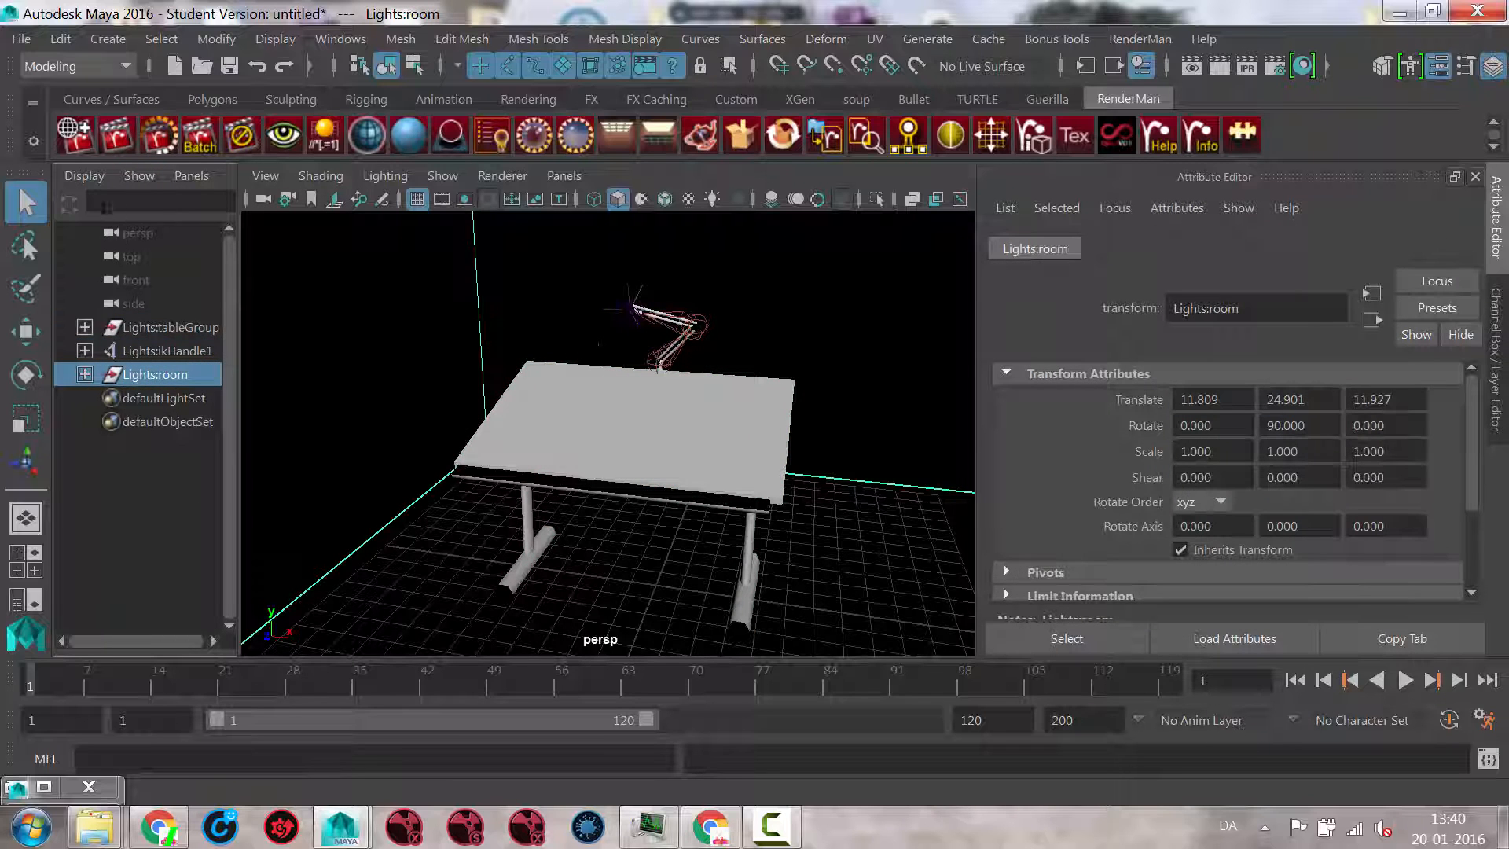
{"action": "left_click", "coordinate": [139, 176]}
{"action": "mouse_move", "coordinate": [173, 219]}
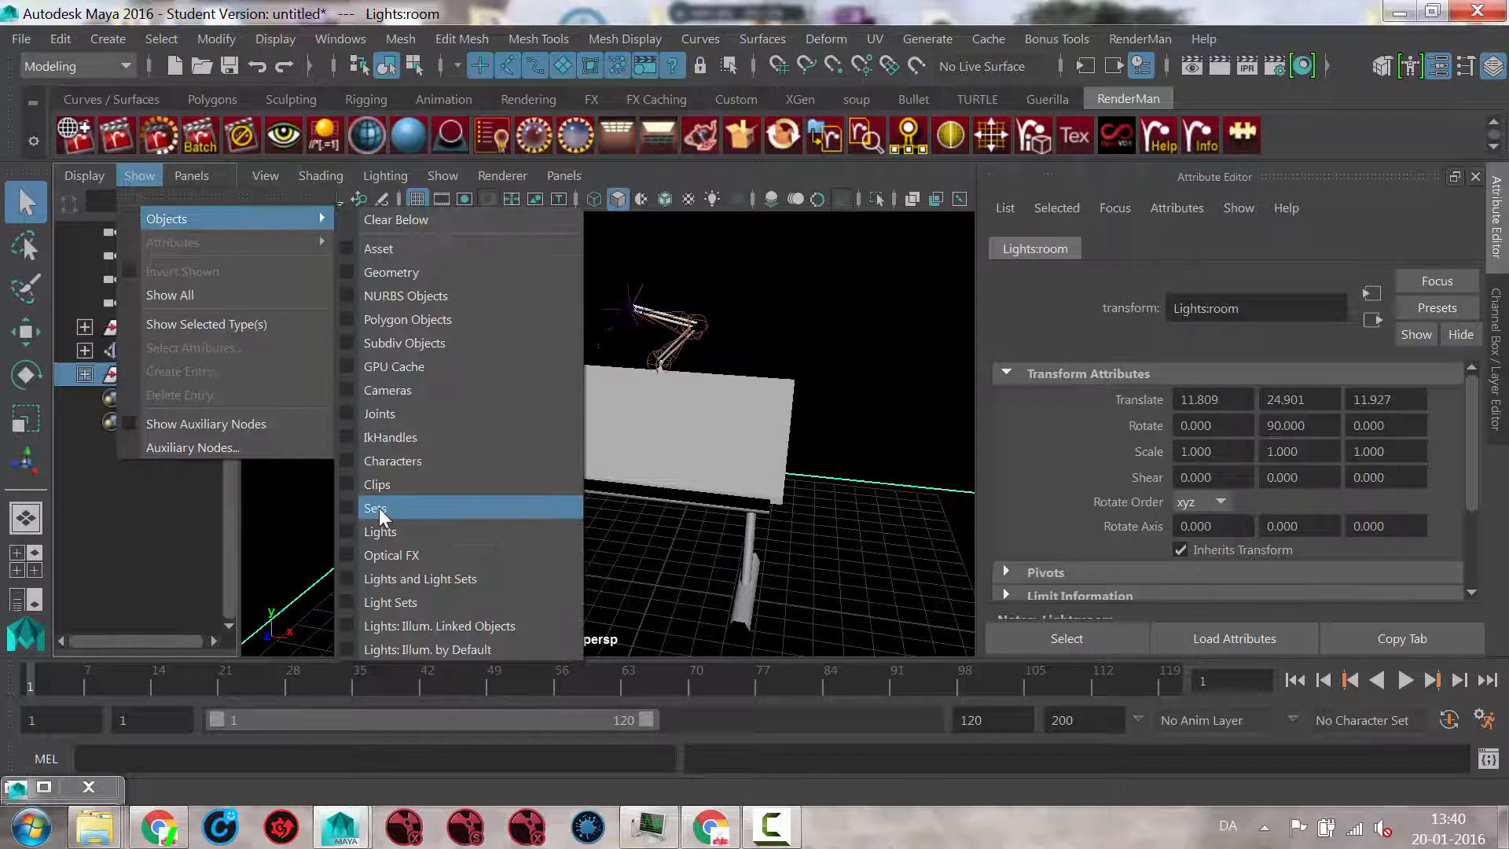
{"action": "left_click", "coordinate": [375, 531]}
Step: Switch the perspective view's renderer to Legacy Default Viewport
{"action": "left_click_drag", "start_coordinate": [678, 427], "coordinate": [734, 401], "text": "alt"}
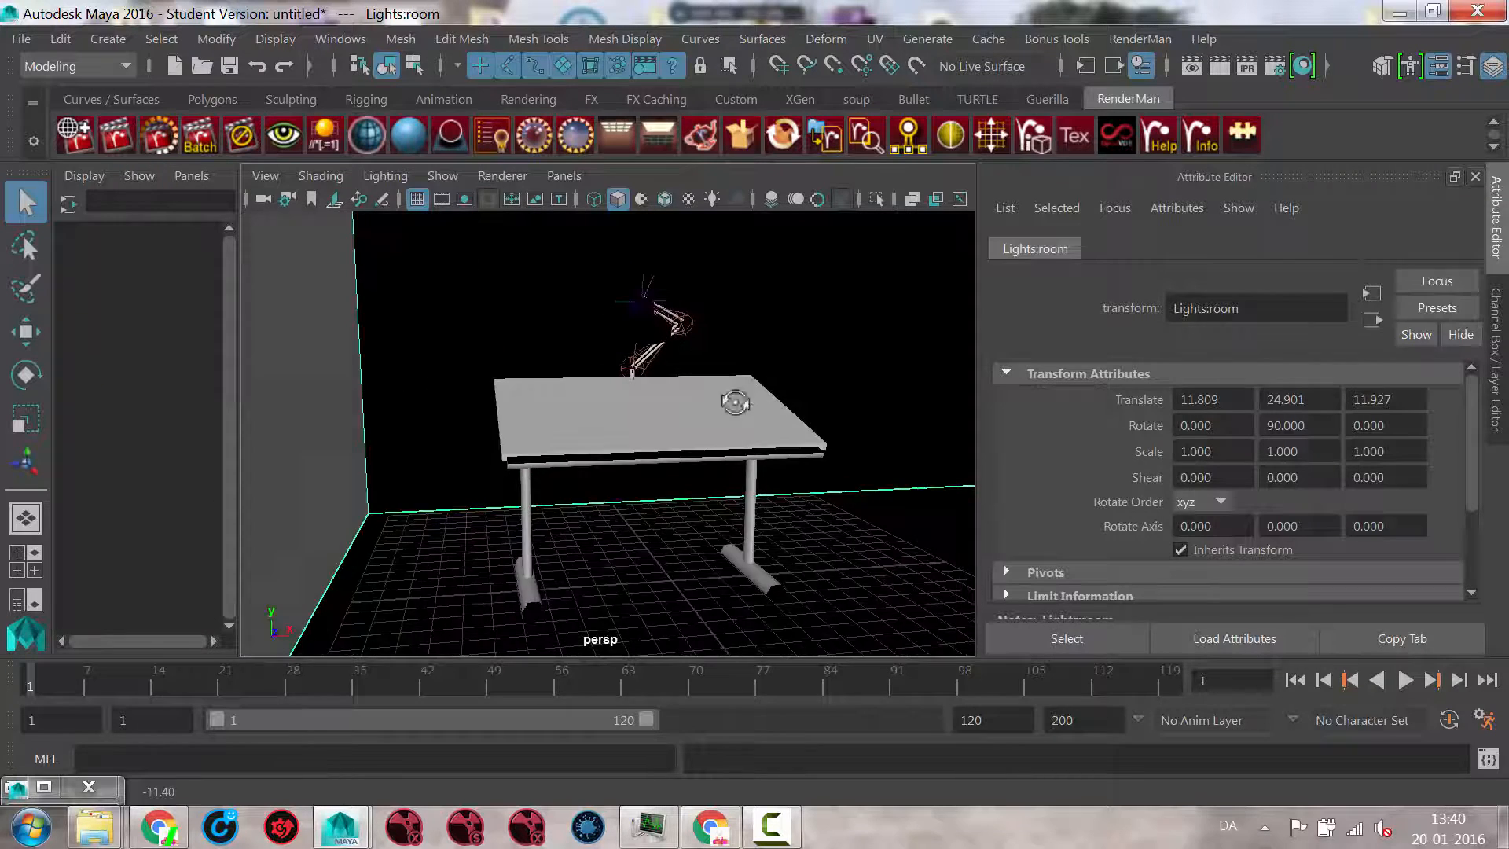
{"action": "right_click_drag", "start_coordinate": [734, 400], "coordinate": [865, 428], "text": "alt"}
{"action": "middle_click_drag", "start_coordinate": [775, 413], "coordinate": [732, 529], "text": "alt"}
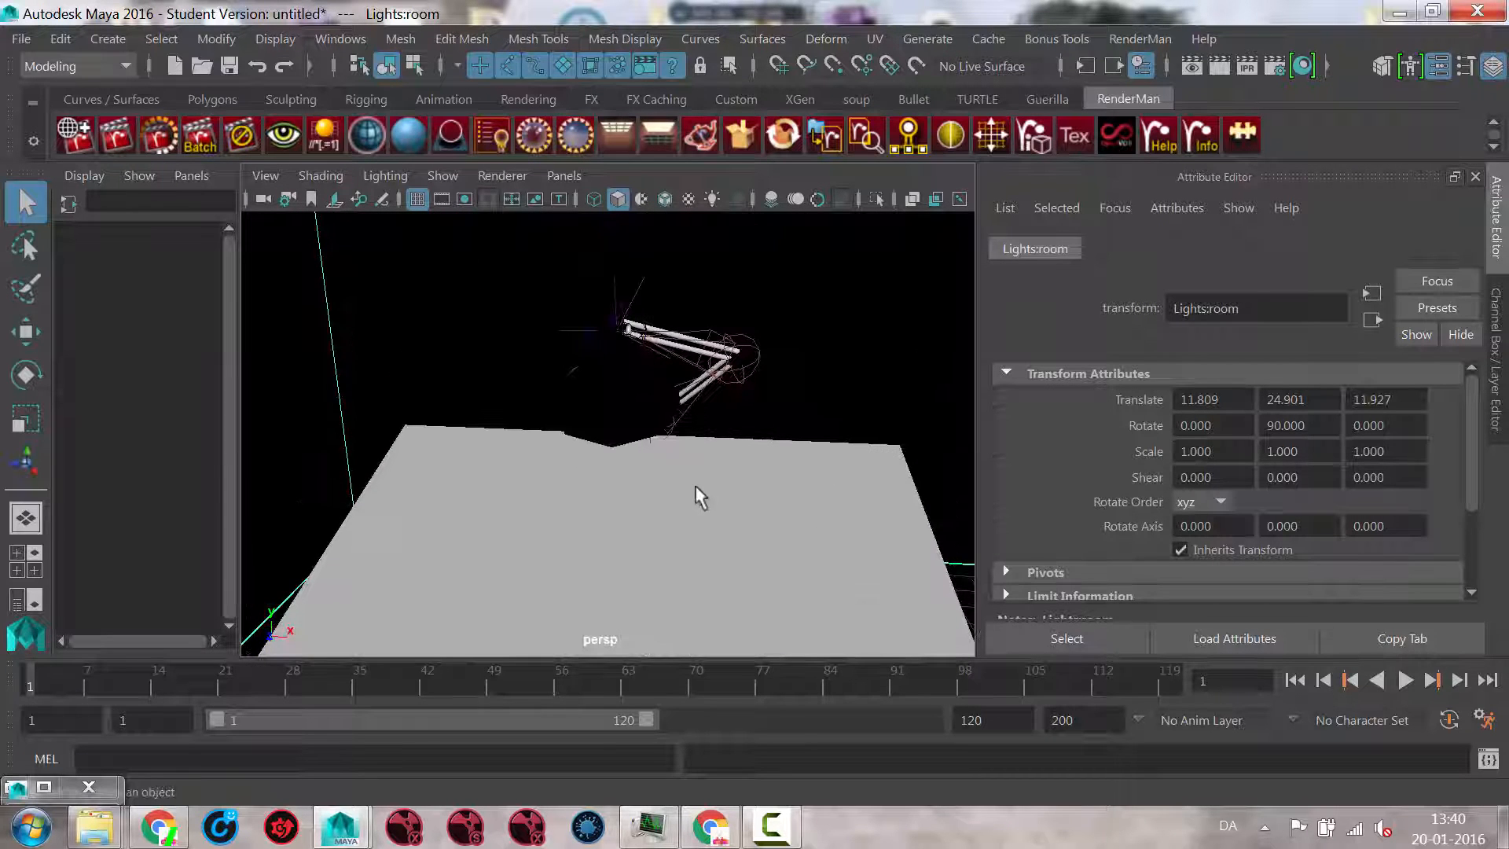
{"action": "mouse_move", "coordinate": [546, 304]}
{"action": "left_mouse_down", "text": "alt"}
{"action": "mouse_move", "coordinate": [589, 378]}
{"action": "mouse_move", "coordinate": [548, 306]}
{"action": "left_mouse_up", "text": "alt"}
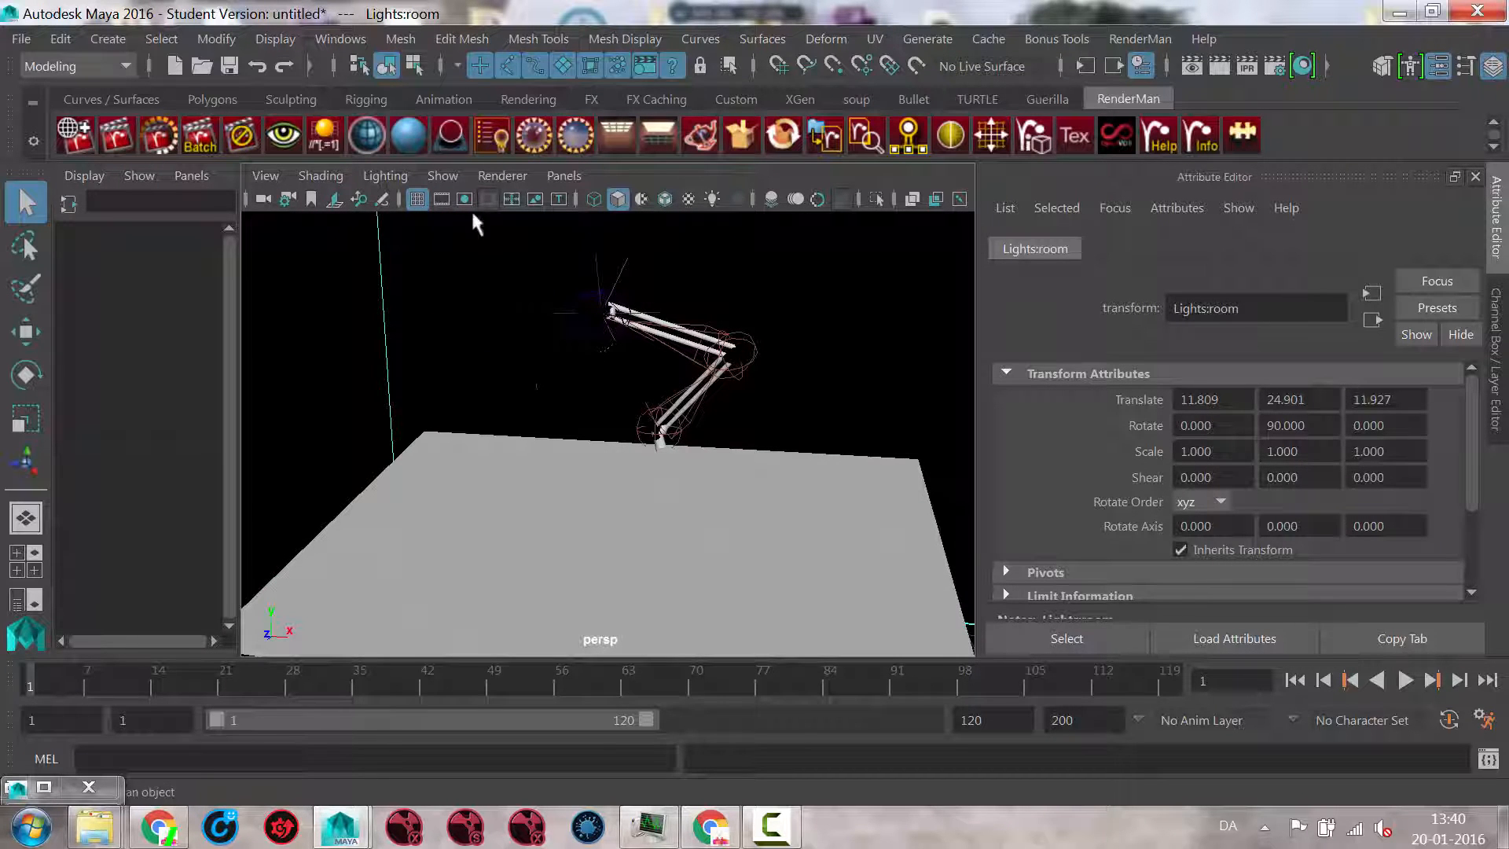
{"action": "left_click", "coordinate": [474, 176]}
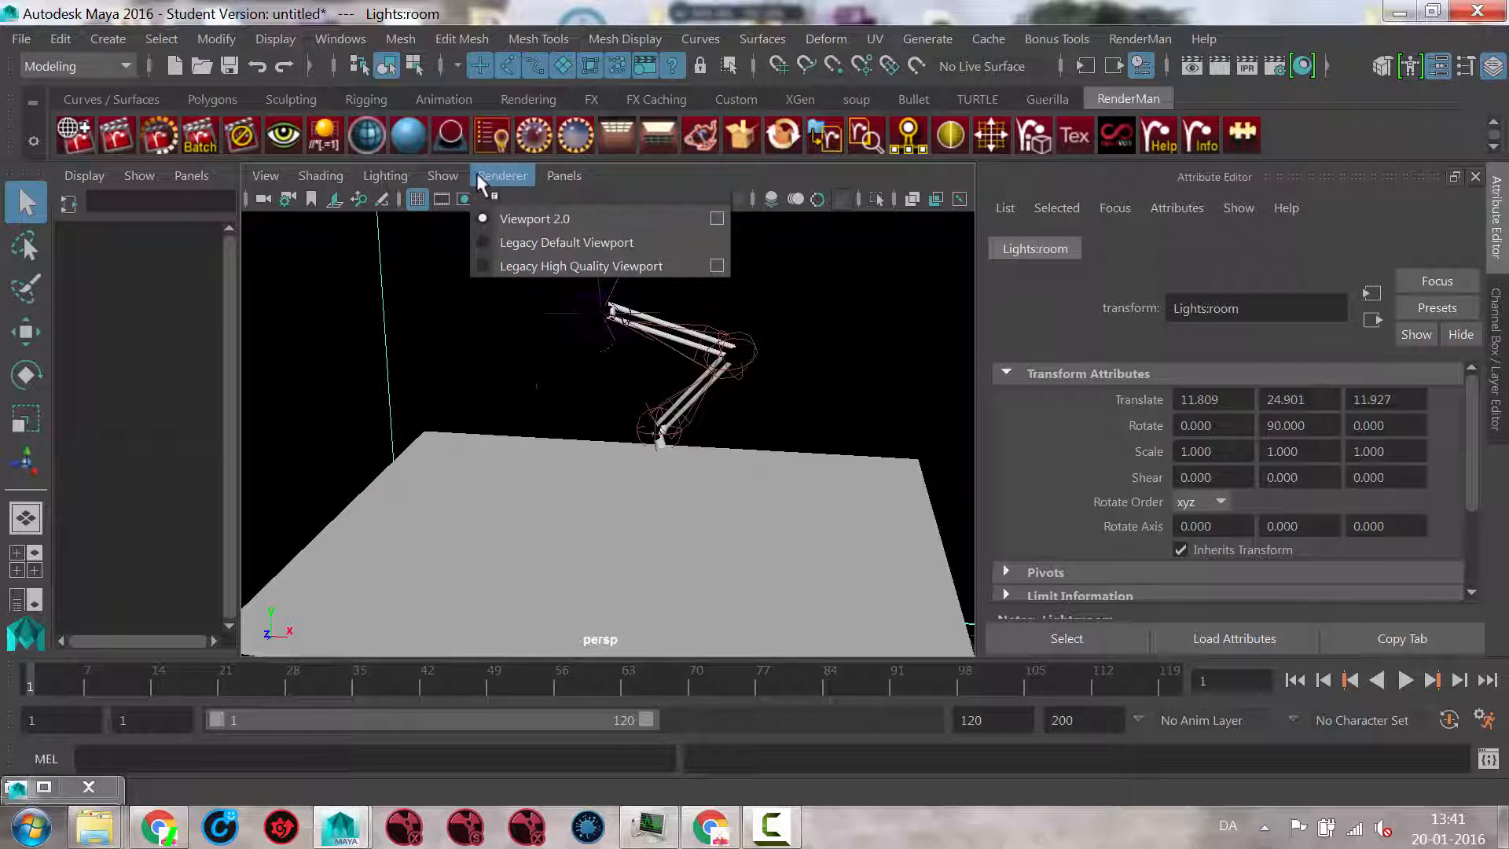
{"action": "left_click", "coordinate": [520, 247]}
{"action": "left_click_drag", "start_coordinate": [640, 380], "coordinate": [586, 511], "text": "alt"}
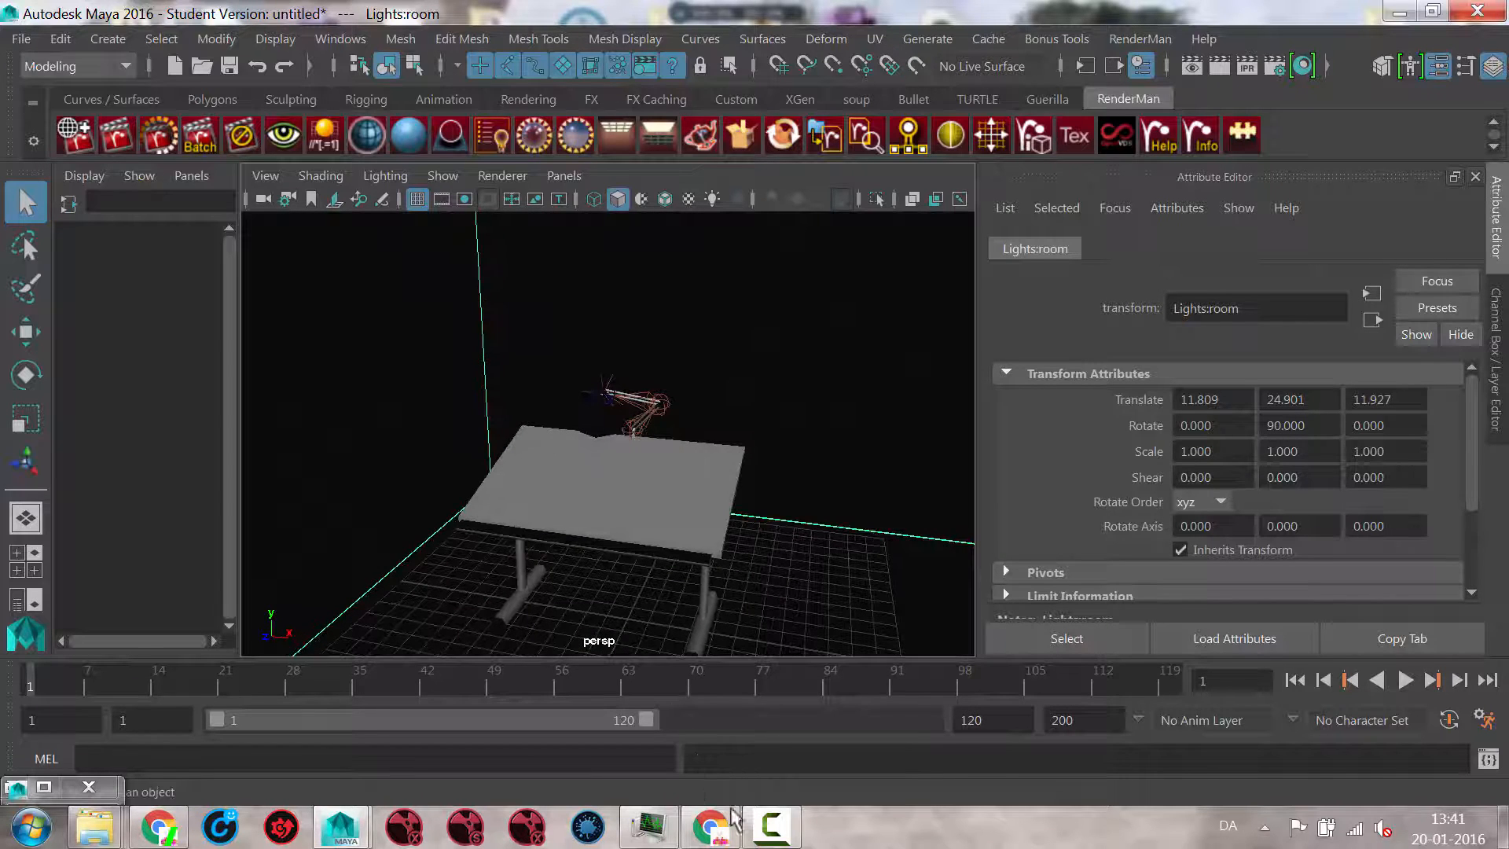
{"action": "mouse_move", "coordinate": [773, 842]}
Step: Try displaying the scene with the default material, and turn that option off again
{"action": "left_click_drag", "start_coordinate": [607, 357], "coordinate": [451, 250], "text": "alt"}
{"action": "left_click", "coordinate": [324, 177]}
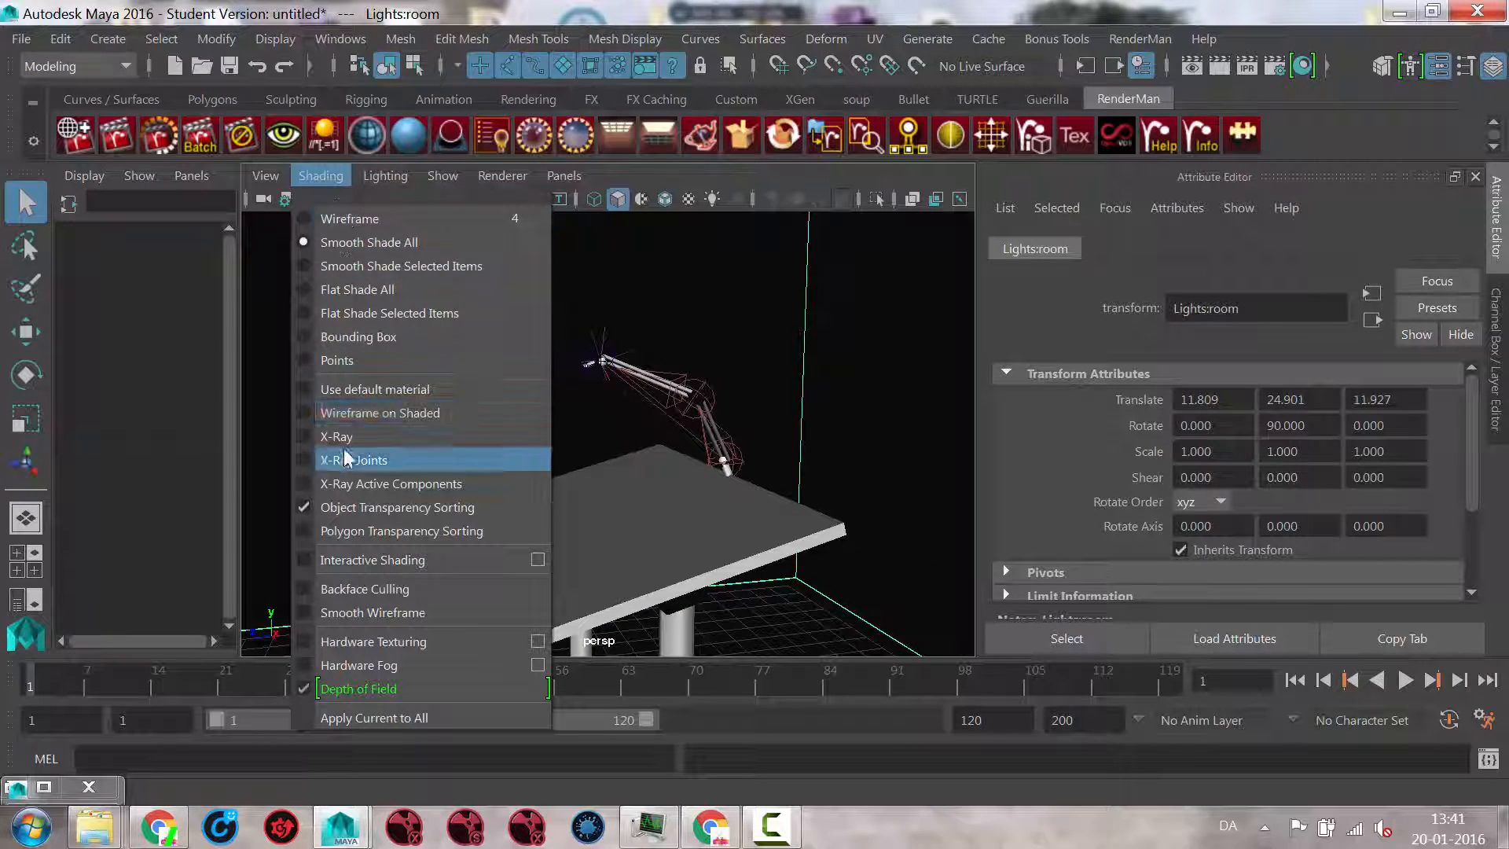
{"action": "left_click", "coordinate": [344, 393]}
{"action": "mouse_move", "coordinate": [616, 478]}
{"action": "left_mouse_down", "text": "alt"}
{"action": "mouse_move", "coordinate": [698, 495]}
{"action": "mouse_move", "coordinate": [684, 456]}
{"action": "left_mouse_up", "text": "alt"}
{"action": "left_click", "coordinate": [333, 182]}
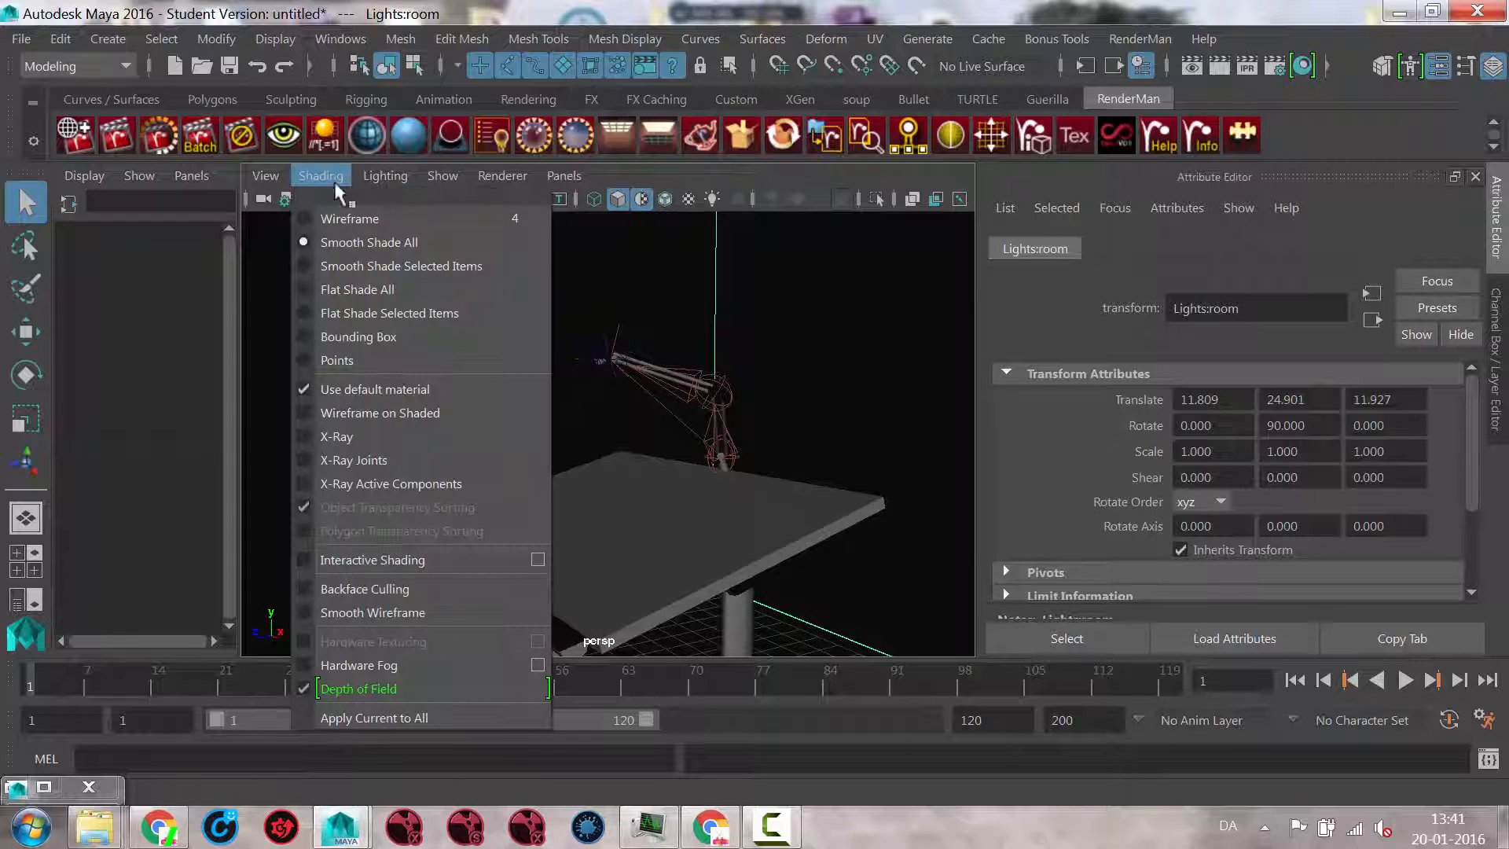
{"action": "left_click", "coordinate": [340, 389]}
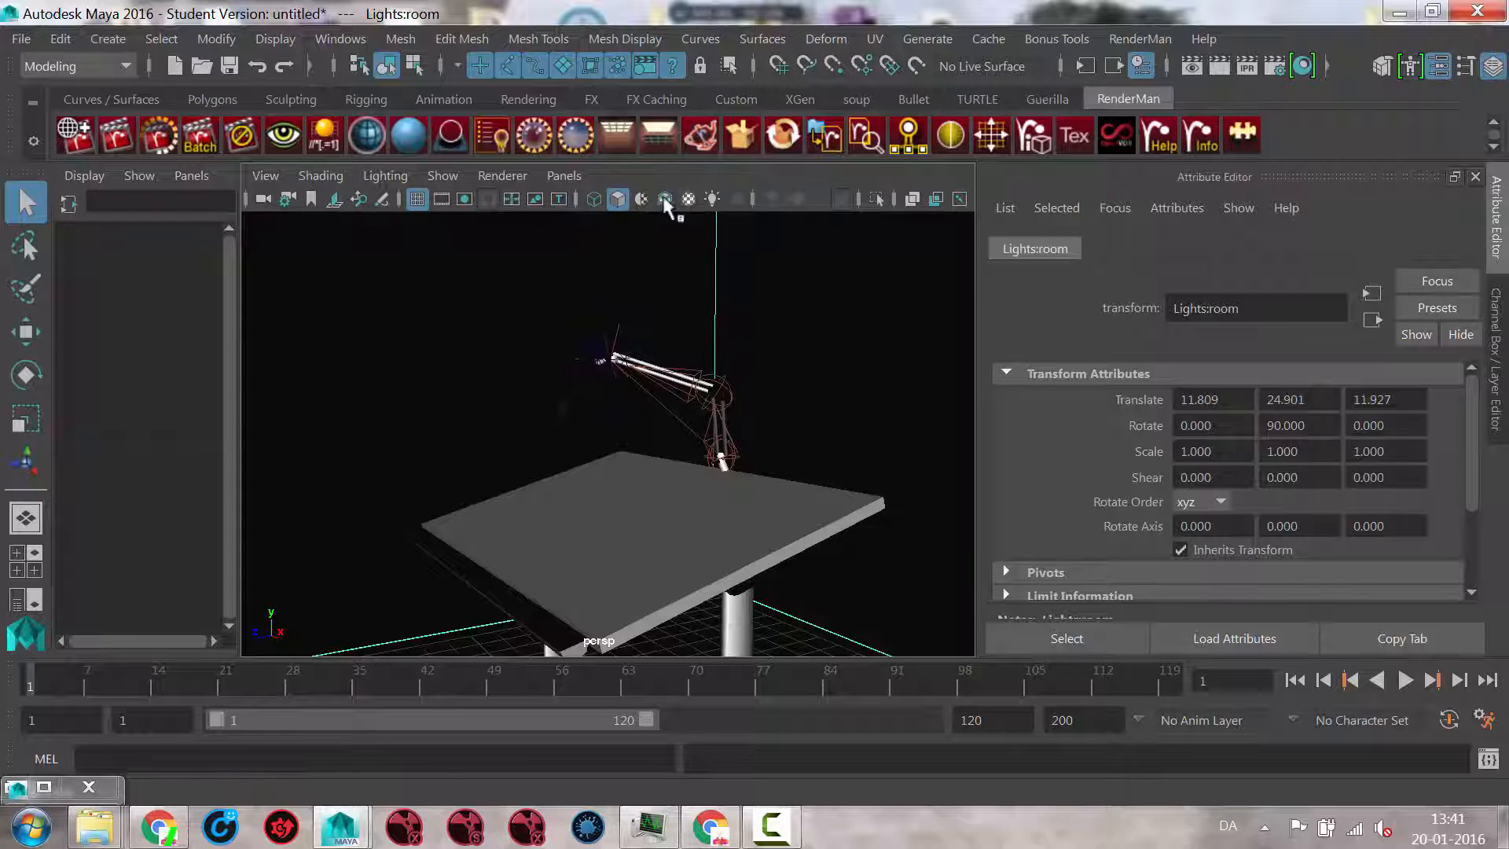
Step: In wireframe display, move the lamp's Lights:locator1 to about X 1.505, Y 9.360, Z -0.683
{"action": "mouse_move", "coordinate": [609, 469]}
{"action": "left_mouse_down", "text": "alt"}
{"action": "mouse_move", "coordinate": [650, 452]}
{"action": "mouse_move", "coordinate": [863, 448]}
{"action": "mouse_move", "coordinate": [832, 420]}
{"action": "mouse_move", "coordinate": [627, 448]}
{"action": "mouse_move", "coordinate": [778, 438]}
{"action": "mouse_move", "coordinate": [767, 511]}
{"action": "mouse_move", "coordinate": [655, 461]}
{"action": "mouse_move", "coordinate": [635, 482]}
{"action": "mouse_move", "coordinate": [829, 455]}
{"action": "mouse_move", "coordinate": [674, 401]}
{"action": "mouse_move", "coordinate": [603, 301]}
{"action": "left_mouse_up", "text": "alt"}
{"action": "key", "text": "4"}
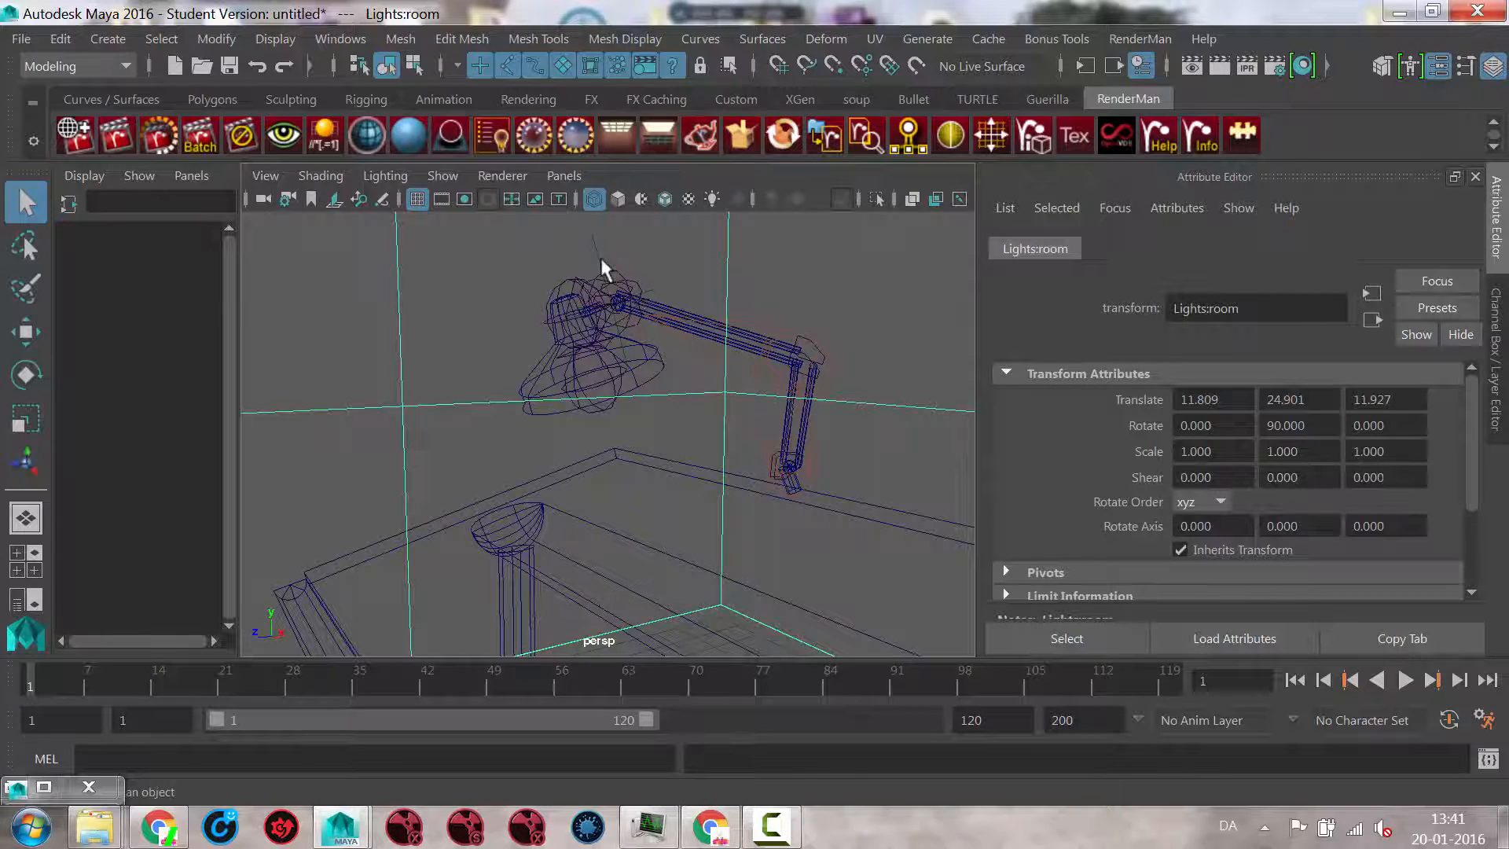
{"action": "left_click", "coordinate": [613, 305]}
{"action": "key", "text": "w"}
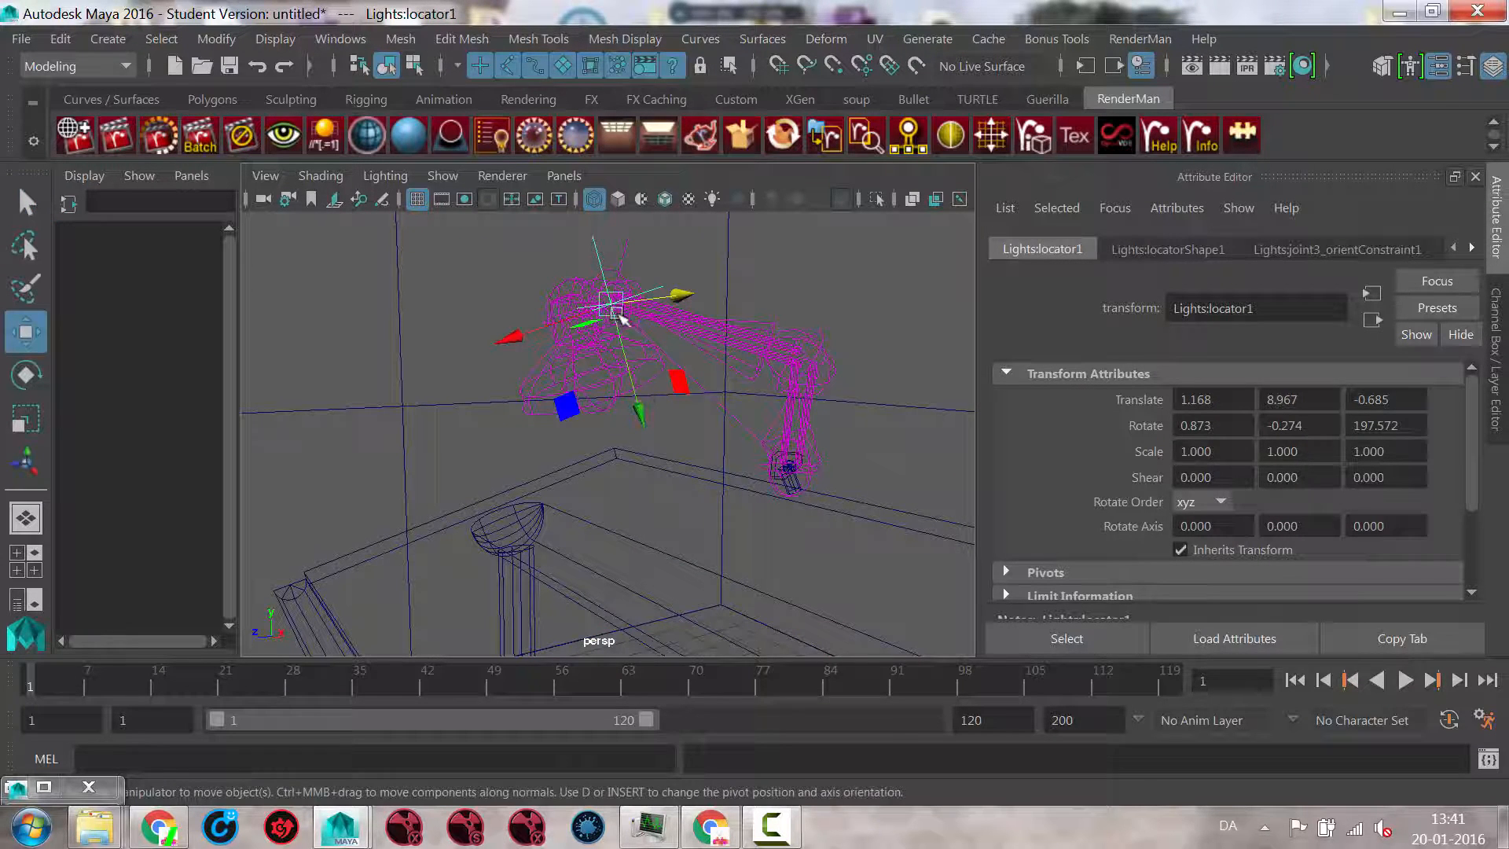
{"action": "left_click_drag", "start_coordinate": [617, 313], "coordinate": [662, 282]}
{"action": "left_click_drag", "start_coordinate": [698, 346], "coordinate": [816, 395], "text": "alt"}
{"action": "mouse_move", "coordinate": [672, 272]}
{"action": "left_mouse_down"}
{"action": "mouse_move", "coordinate": [687, 267]}
{"action": "mouse_move", "coordinate": [664, 282]}
{"action": "left_mouse_up"}
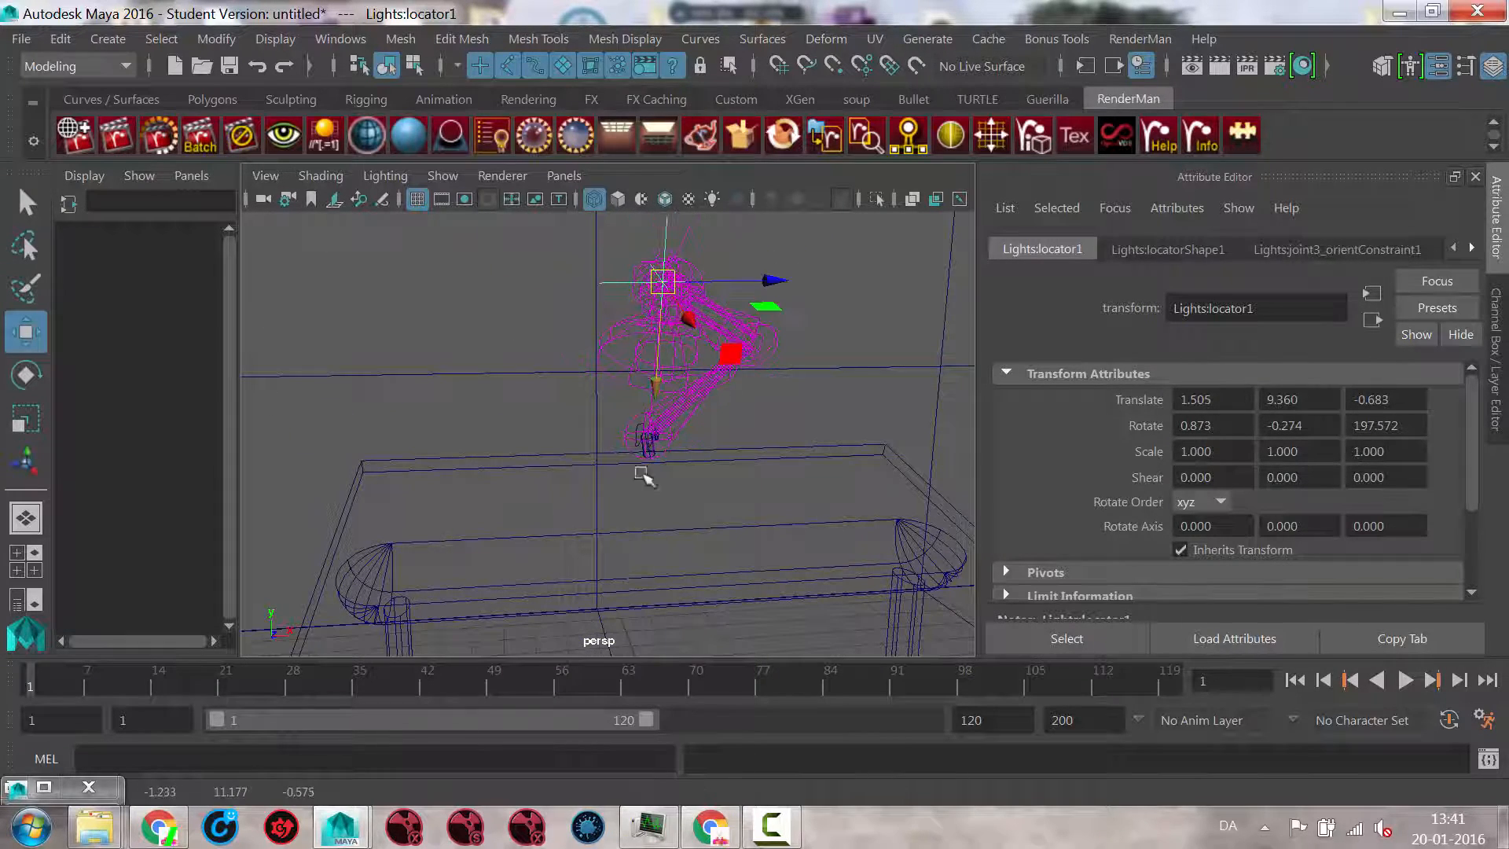
Step: Set the viewport to smooth shading lit by the scene's lights, and select Lights:wall2
{"action": "mouse_move", "coordinate": [643, 475]}
{"action": "left_mouse_down", "text": "alt"}
{"action": "mouse_move", "coordinate": [747, 481]}
{"action": "mouse_move", "coordinate": [692, 318]}
{"action": "mouse_move", "coordinate": [539, 397]}
{"action": "mouse_move", "coordinate": [663, 411]}
{"action": "mouse_move", "coordinate": [593, 481]}
{"action": "mouse_move", "coordinate": [455, 498]}
{"action": "mouse_move", "coordinate": [539, 519]}
{"action": "mouse_move", "coordinate": [423, 477]}
{"action": "mouse_move", "coordinate": [471, 499]}
{"action": "left_mouse_up", "text": "alt"}
{"action": "key", "text": "5"}
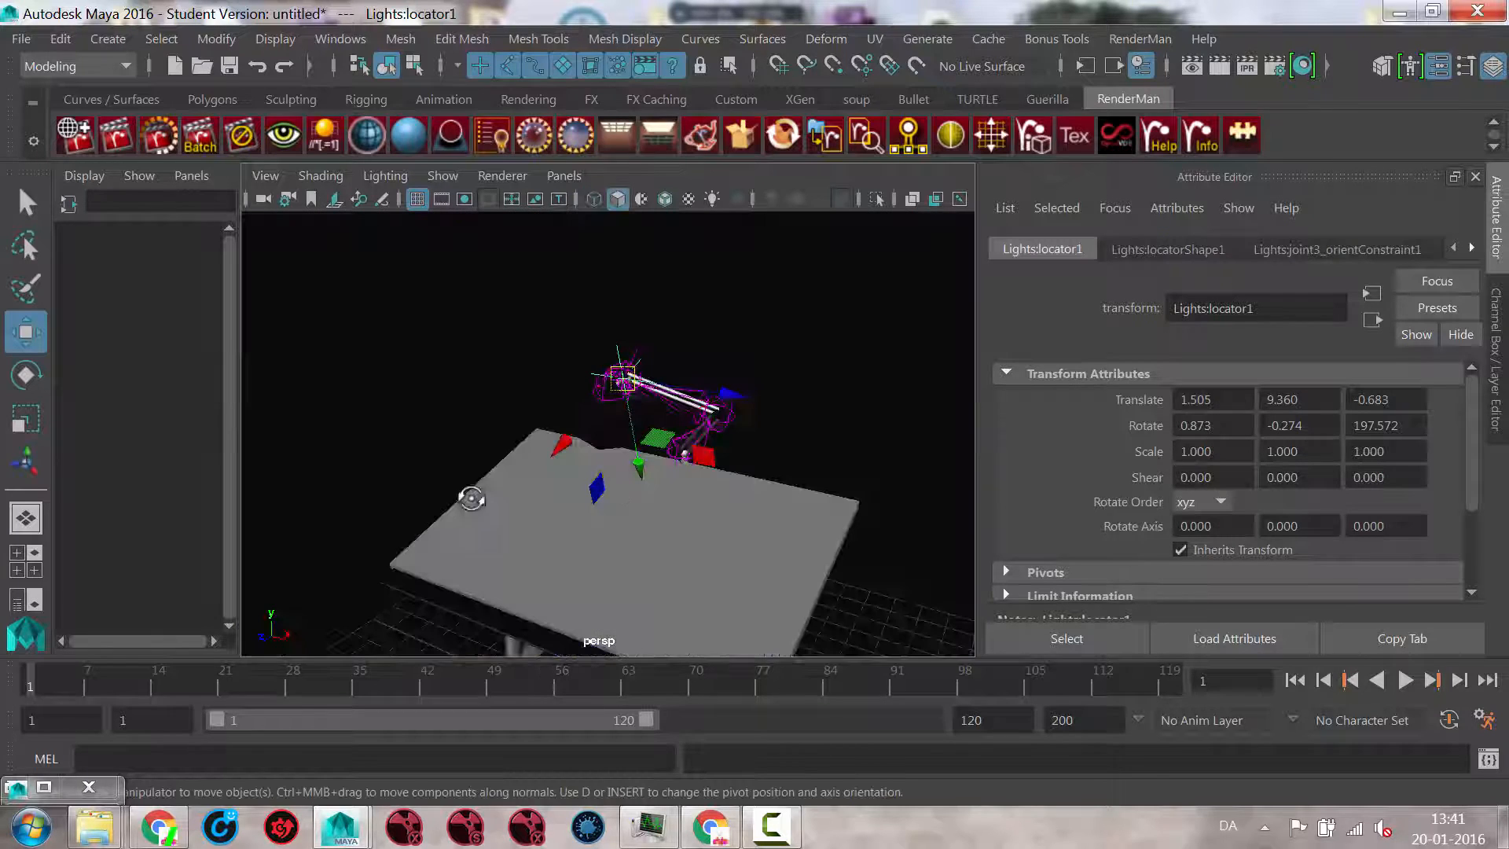
{"action": "left_click_drag", "start_coordinate": [760, 518], "coordinate": [572, 504], "text": "alt"}
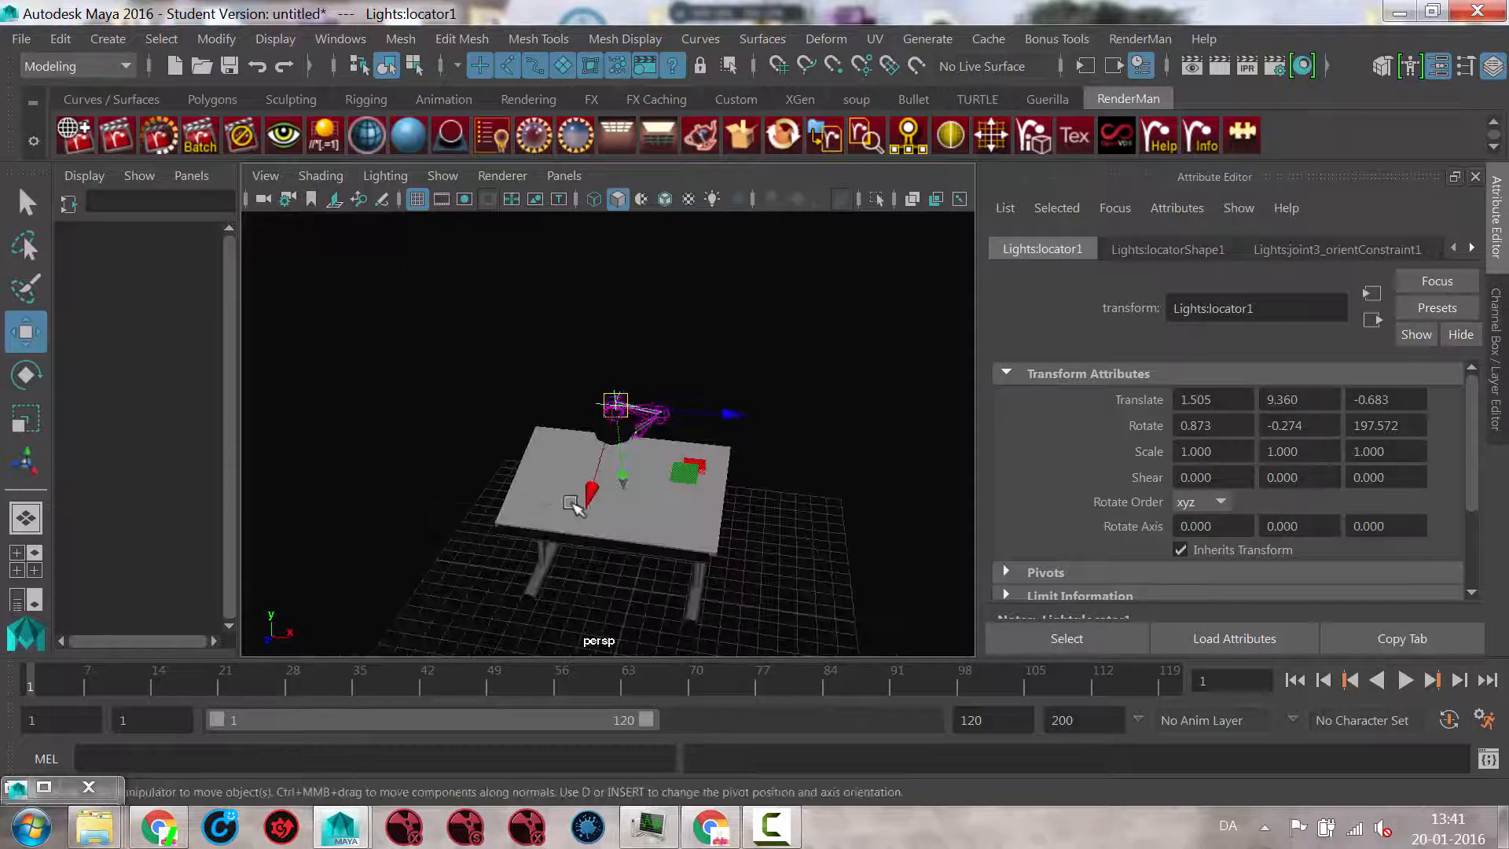
{"action": "key", "text": "7"}
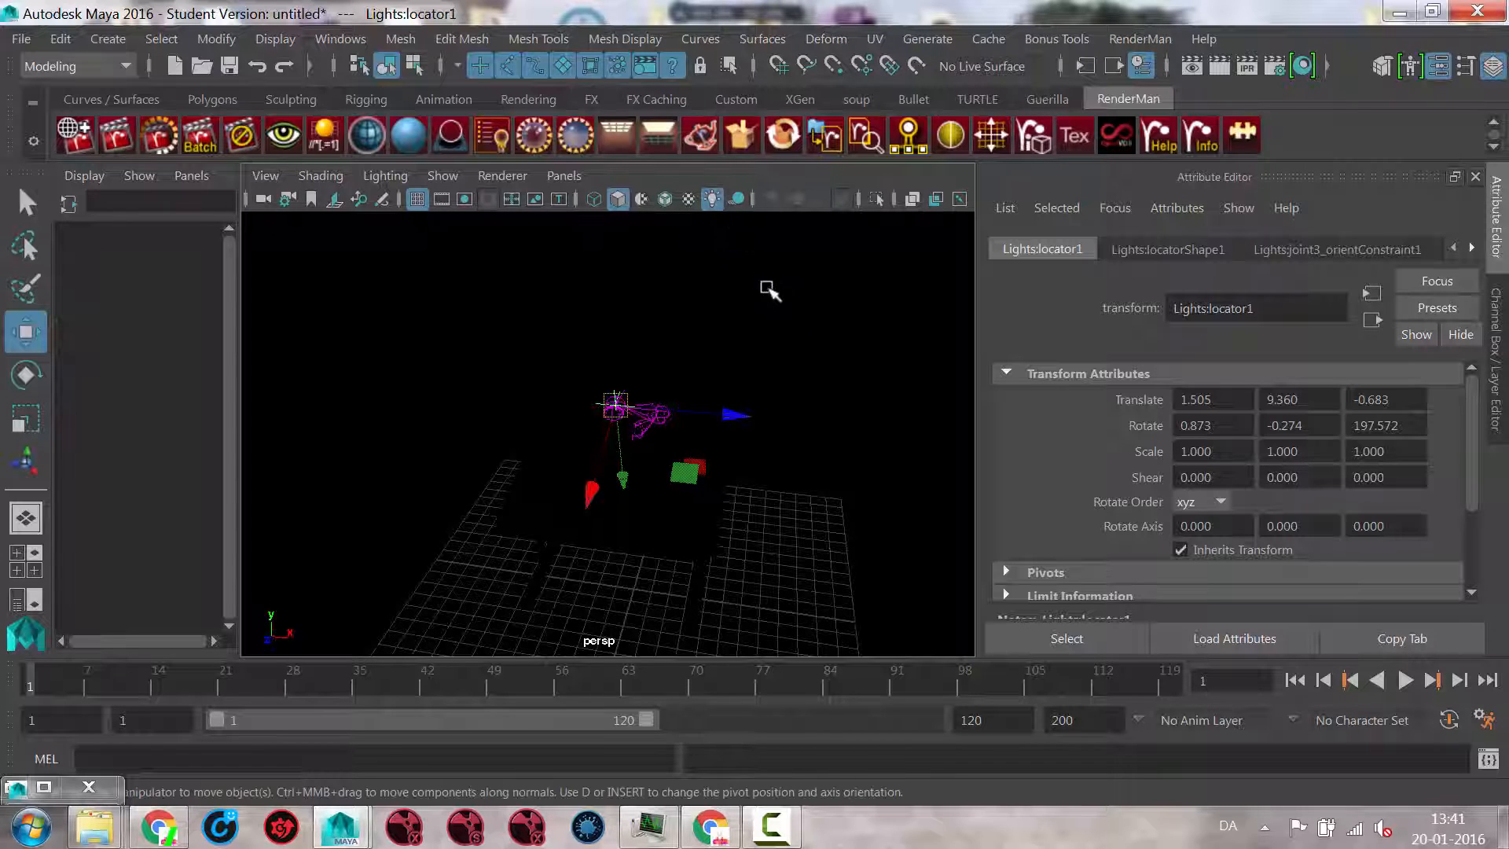
{"action": "left_click", "coordinate": [807, 336]}
{"action": "right_click_drag", "start_coordinate": [811, 395], "coordinate": [452, 407], "text": "alt"}
{"action": "mouse_move", "coordinate": [751, 424]}
{"action": "left_mouse_down", "text": "alt"}
{"action": "mouse_move", "coordinate": [866, 431]}
{"action": "mouse_move", "coordinate": [681, 435]}
{"action": "mouse_move", "coordinate": [739, 442]}
{"action": "left_mouse_up", "text": "alt"}
{"action": "right_click_drag", "start_coordinate": [712, 445], "coordinate": [840, 441], "text": "alt"}
{"action": "left_click_drag", "start_coordinate": [843, 444], "coordinate": [702, 466], "text": "alt"}
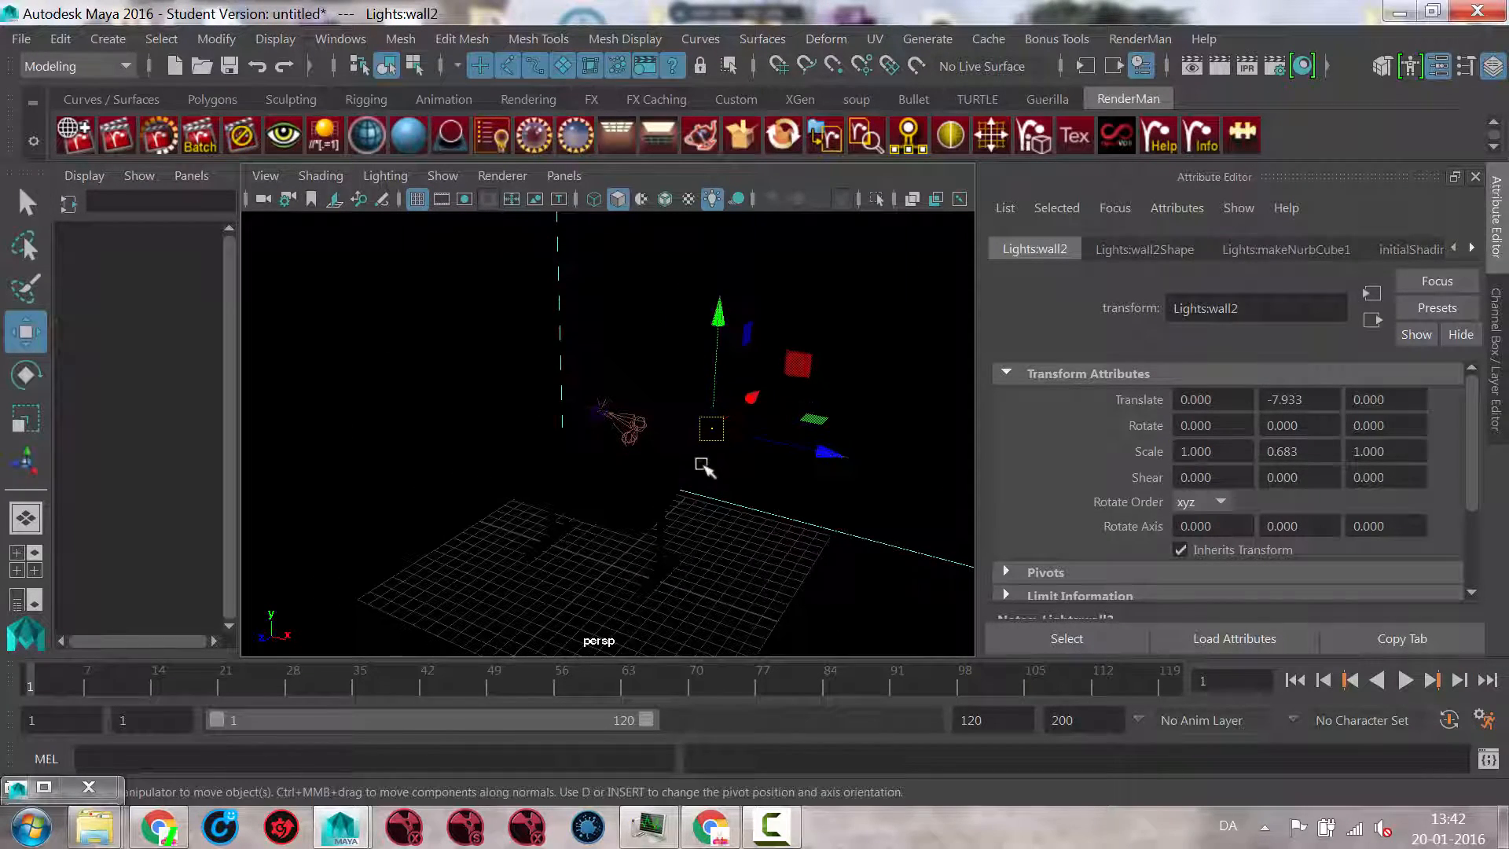
Step: Create a directional light and move it beside the table to about X -6.506, Y 0.224, Z 4.120
{"action": "left_click", "coordinate": [118, 41]}
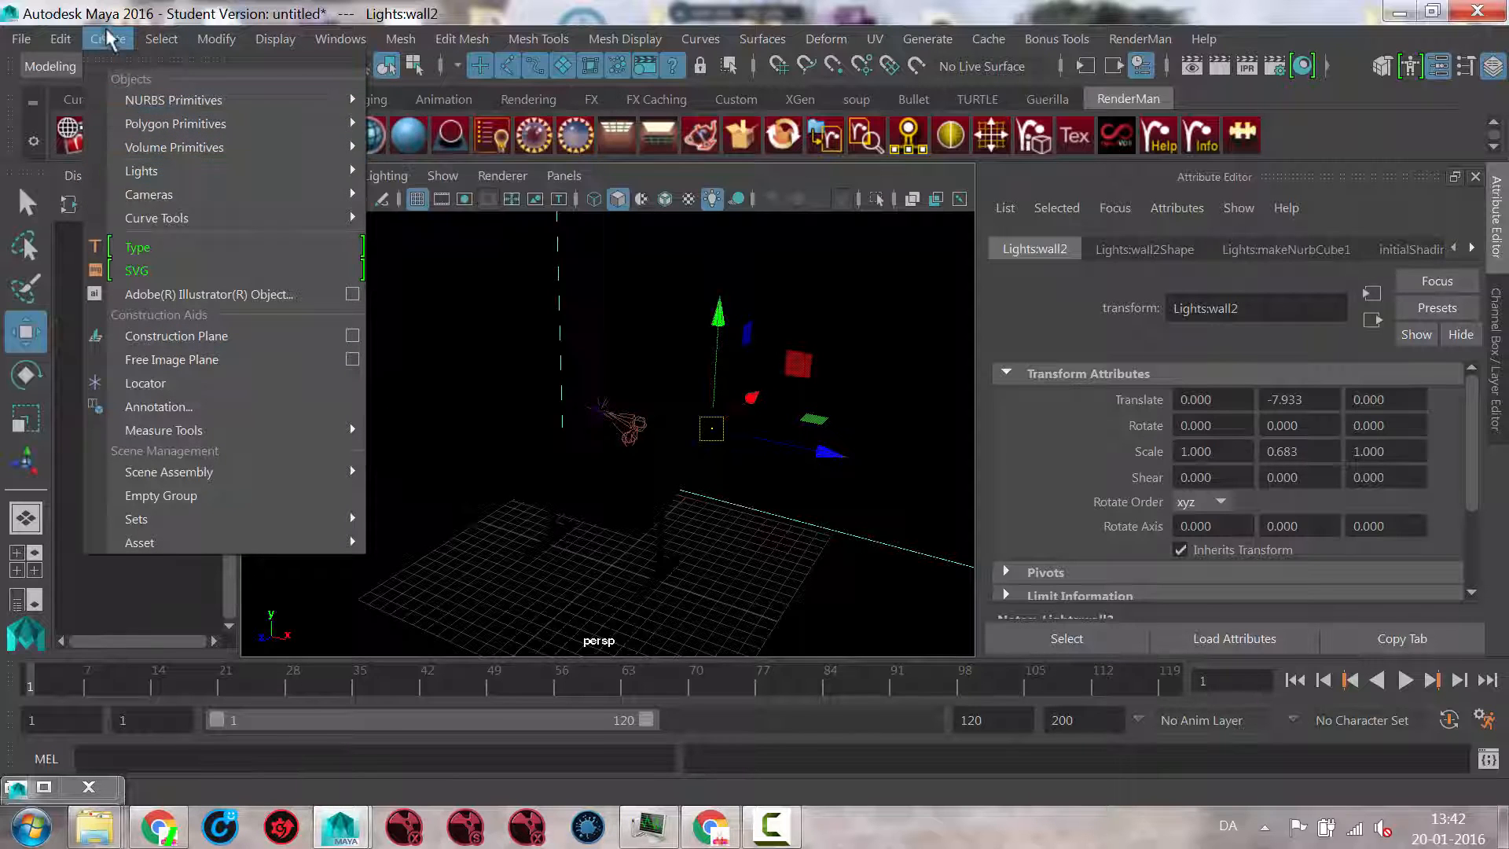
{"action": "mouse_move", "coordinate": [131, 169]}
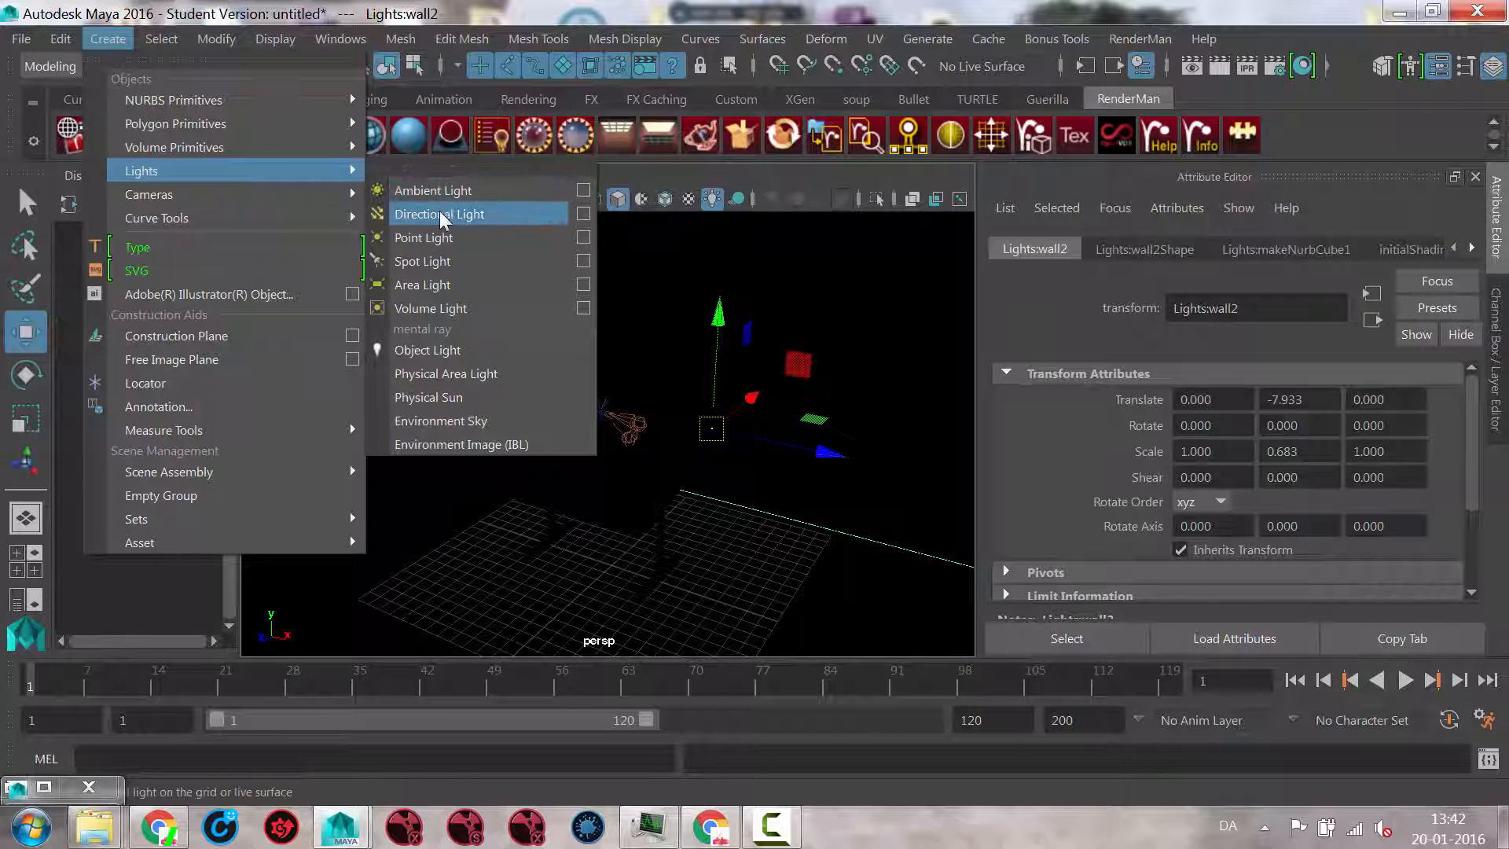
{"action": "left_click", "coordinate": [441, 214]}
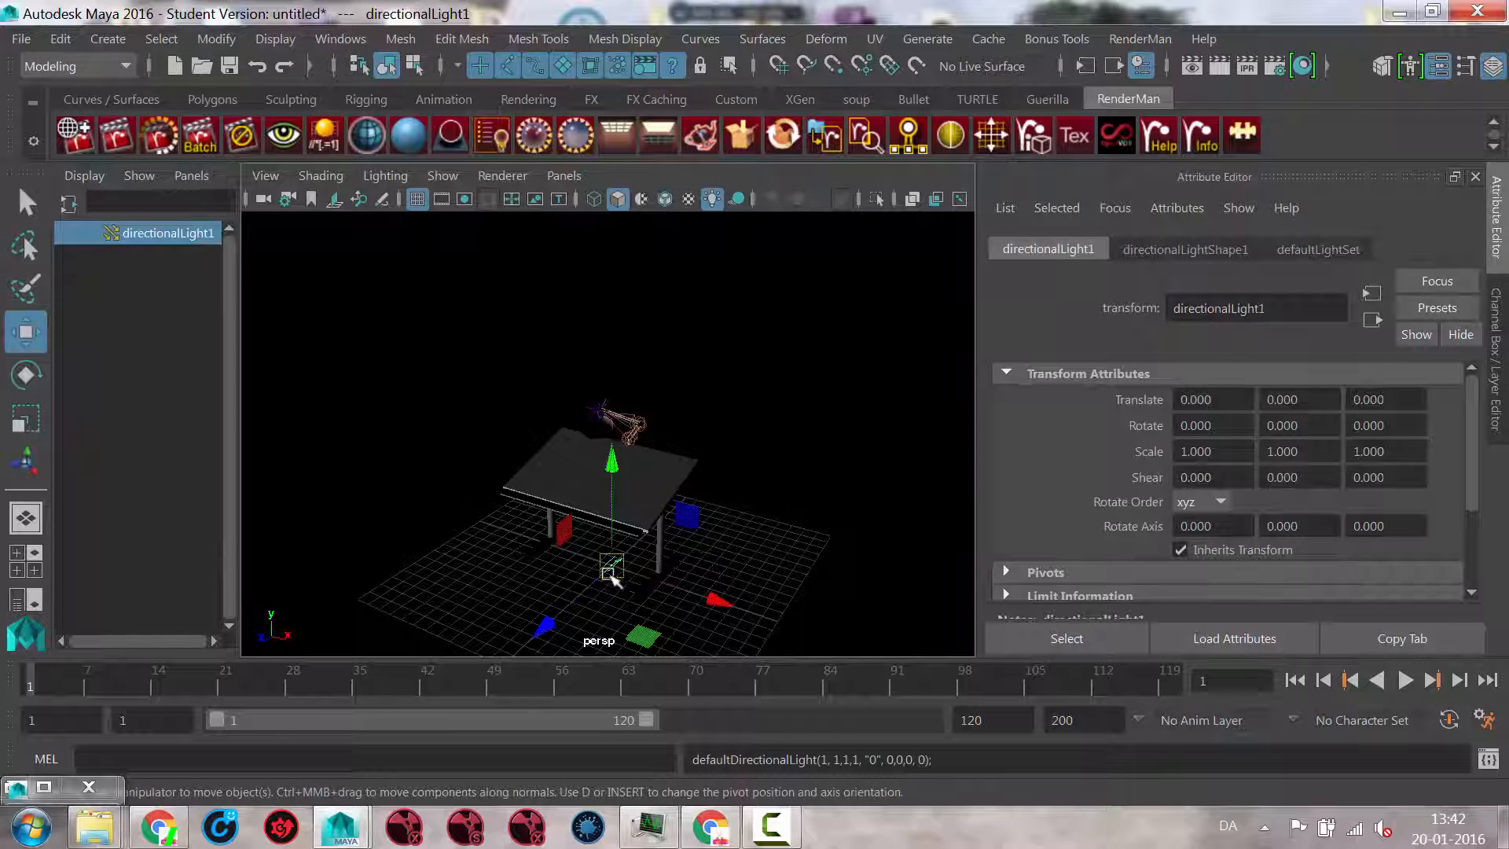
{"action": "left_click_drag", "start_coordinate": [613, 564], "coordinate": [590, 597]}
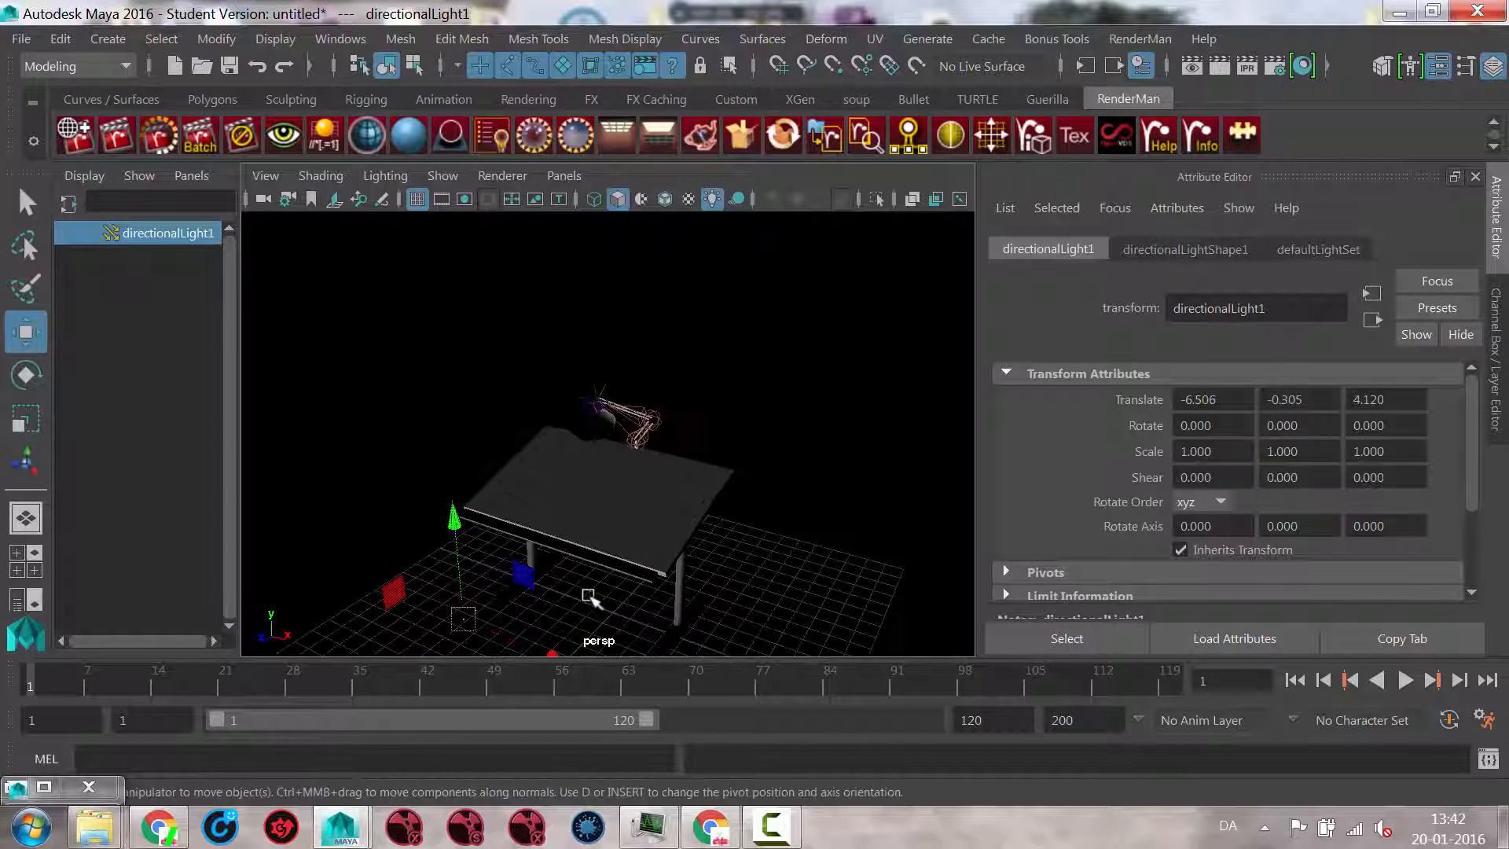
{"action": "key", "text": "f"}
{"action": "left_click_drag", "start_coordinate": [605, 310], "coordinate": [608, 176]}
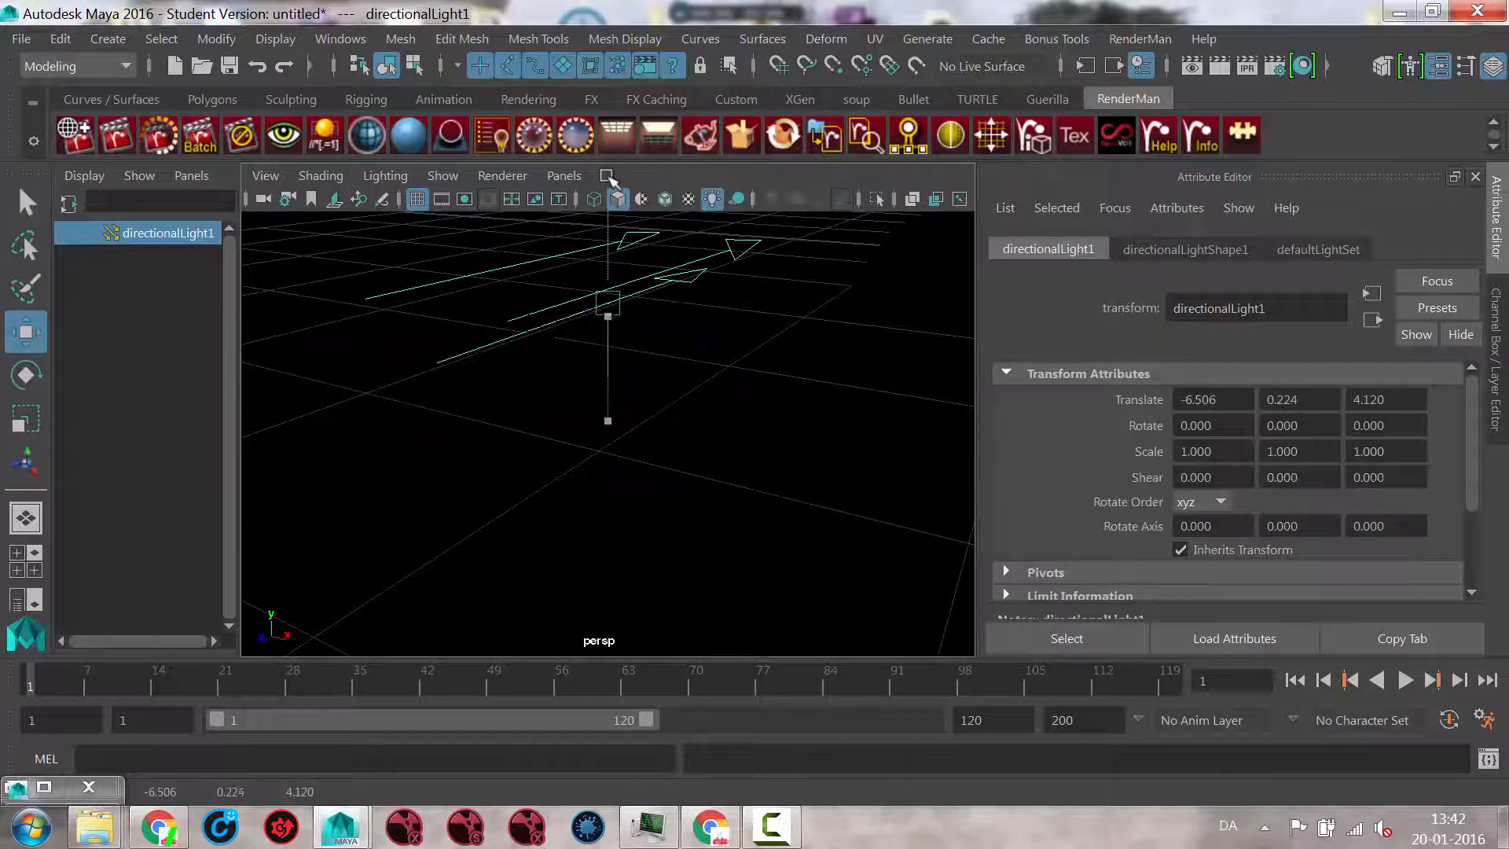
Step: Rotate the directional light to about -49.041, 36.083, -14.220 so it points down toward the floor
{"action": "right_click_drag", "start_coordinate": [515, 383], "coordinate": [412, 387], "text": "alt"}
{"action": "left_click_drag", "start_coordinate": [539, 400], "coordinate": [674, 321], "text": "alt"}
{"action": "key", "text": "e"}
{"action": "right_click_drag", "start_coordinate": [753, 204], "coordinate": [618, 405]}
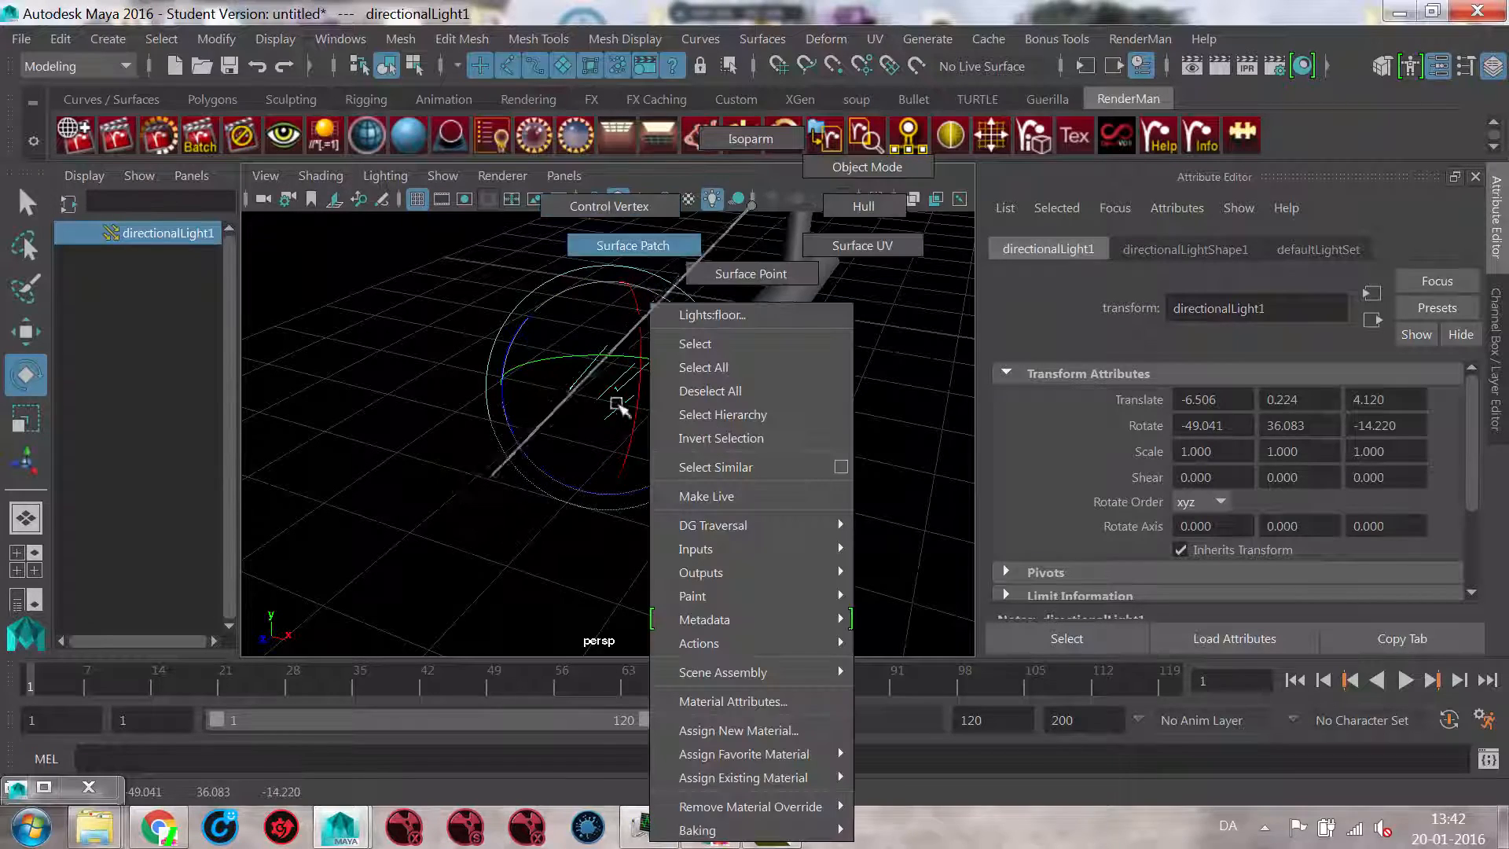
{"action": "right_click_drag", "start_coordinate": [736, 230], "coordinate": [623, 398]}
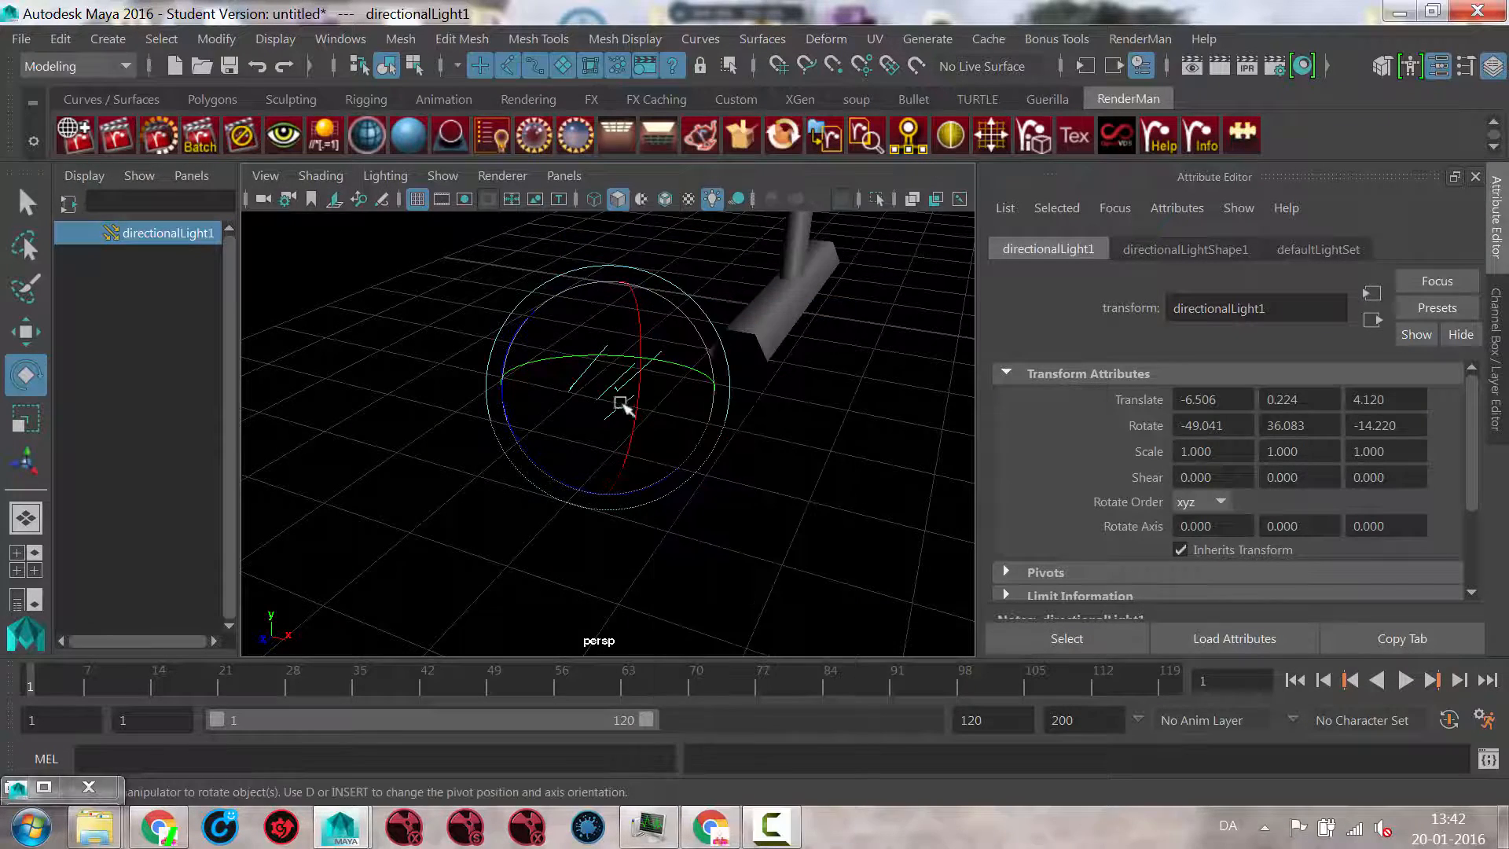
{"action": "left_click_drag", "start_coordinate": [623, 398], "coordinate": [525, 470], "text": "alt"}
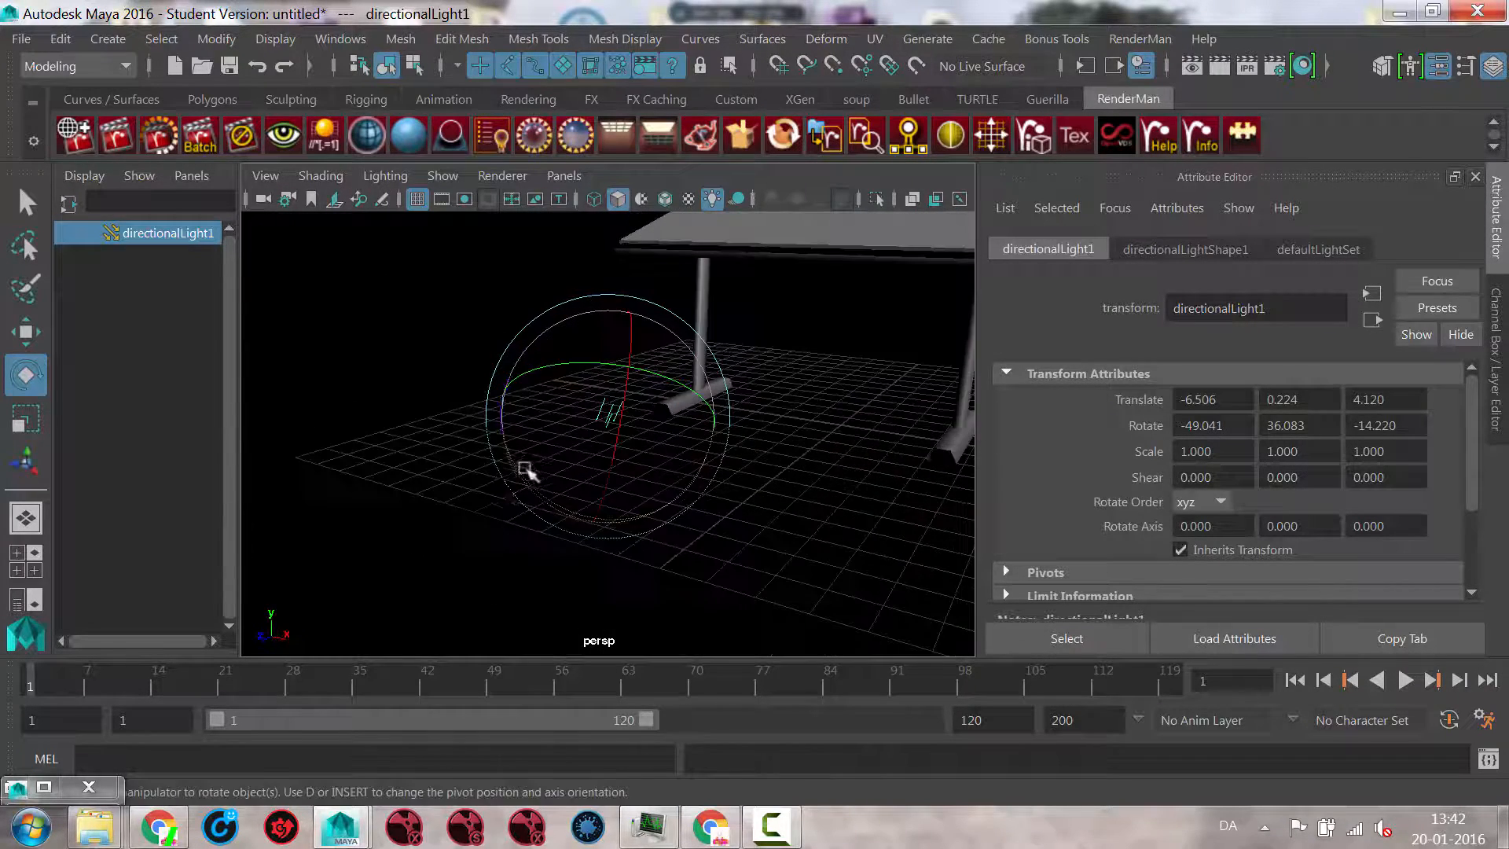
Step: Select Lights:floor and open the attributes of its lambert1 material
{"action": "left_click", "coordinate": [401, 525]}
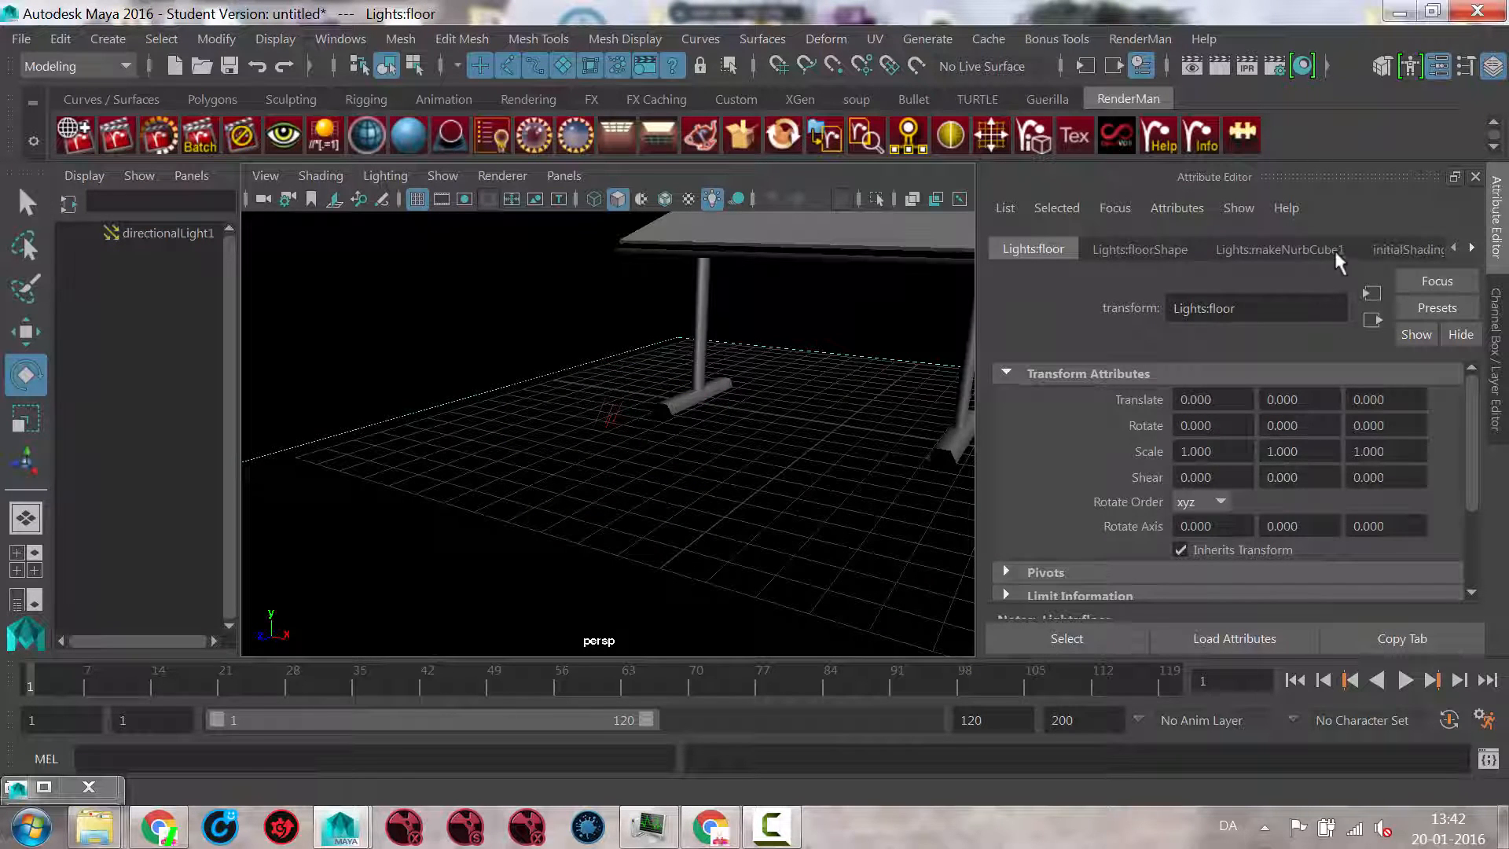
{"action": "left_click", "coordinate": [1411, 249]}
{"action": "left_click", "coordinate": [1435, 482]}
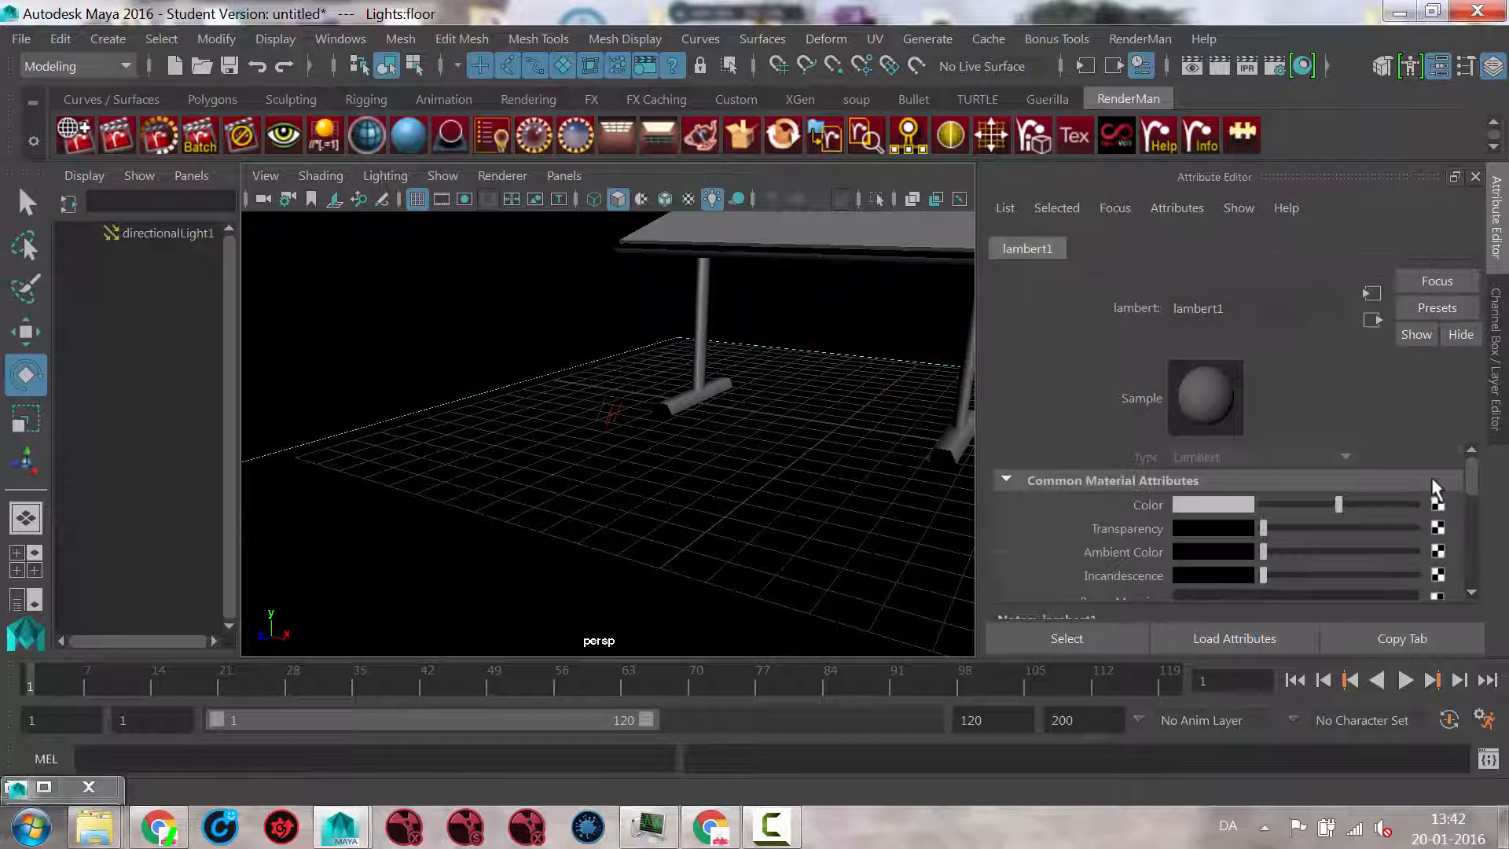
{"action": "left_click_drag", "start_coordinate": [798, 458], "coordinate": [773, 518], "text": "alt"}
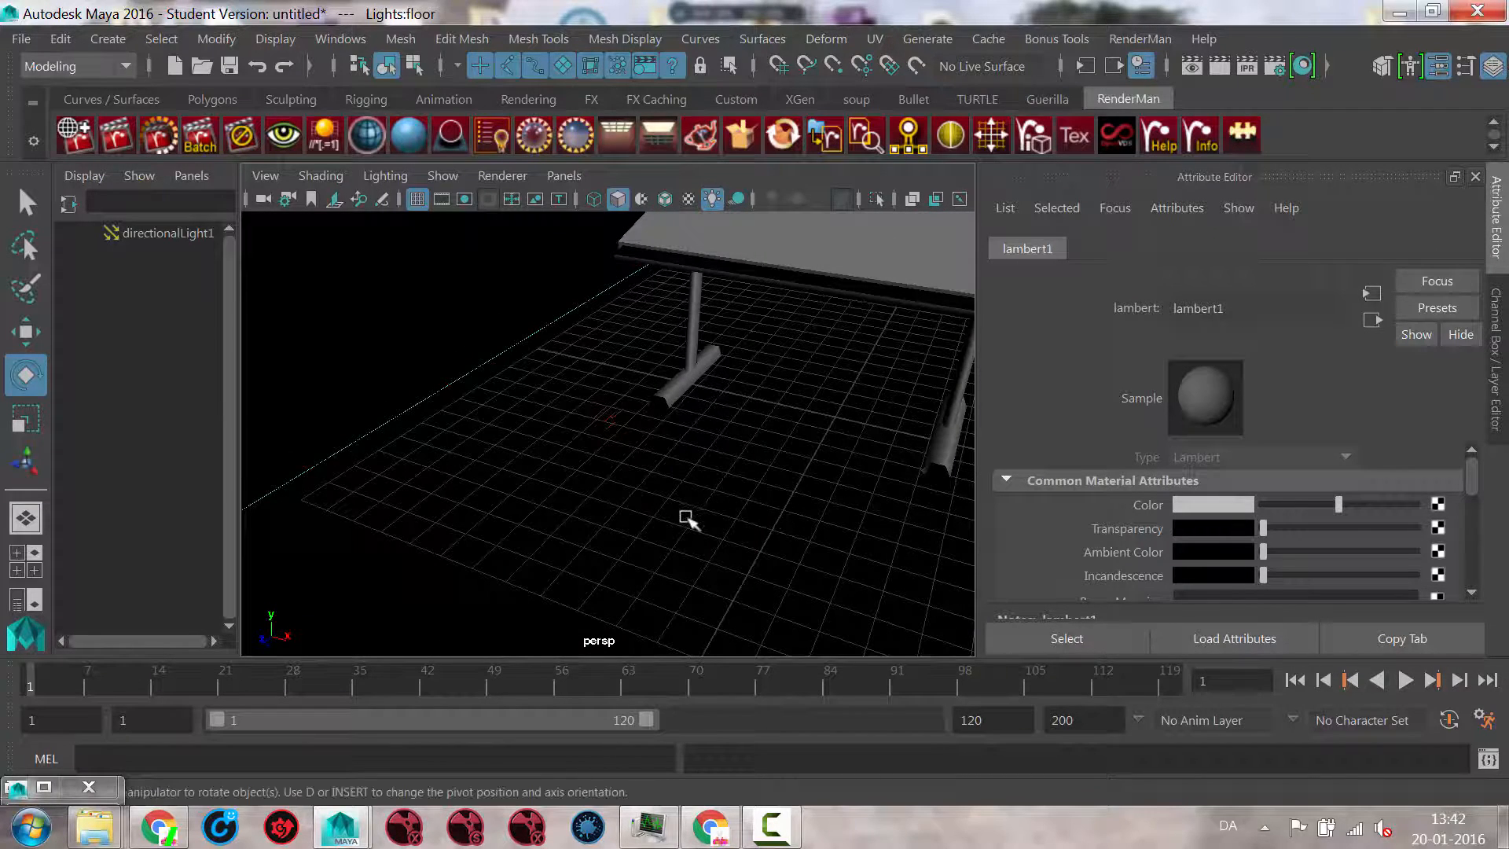
Step: Shade the perspective view smoothly without scene lighting and switch its renderer to the Legacy High Quality Viewport
{"action": "key", "text": "5"}
{"action": "left_click_drag", "start_coordinate": [713, 543], "coordinate": [690, 503], "text": "alt"}
{"action": "left_click", "coordinate": [710, 531]}
{"action": "scroll", "coordinate": [812, 500], "scroll_direction": "down", "scroll_amount": 6}
{"action": "left_click", "coordinate": [513, 180]}
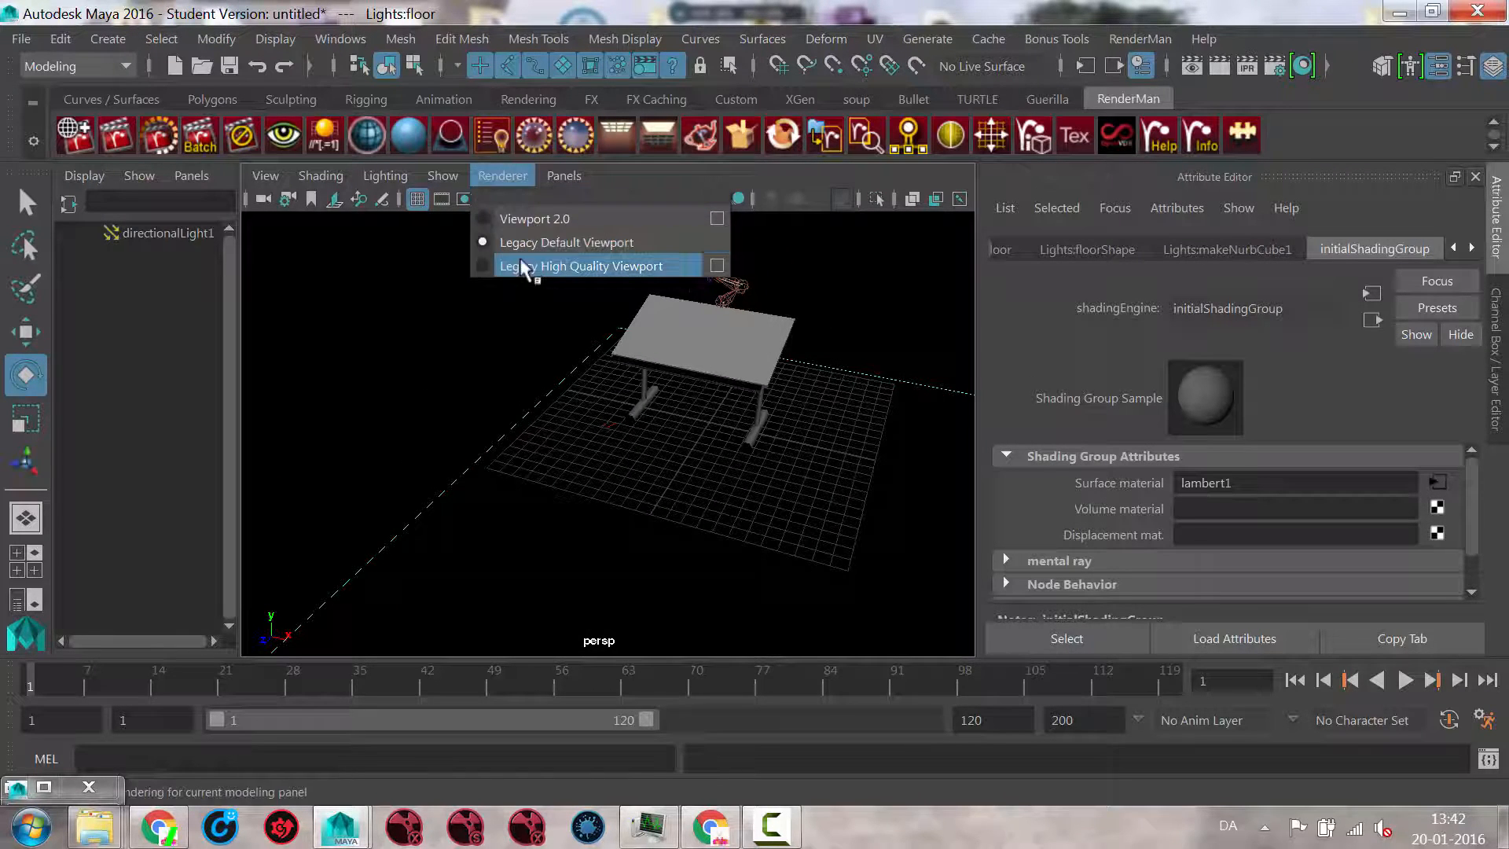
{"action": "left_click", "coordinate": [555, 267]}
Step: Select the directional light near the table leg and rotate it to about 39.469 in Y and -48.814 in Z
{"action": "left_click", "coordinate": [617, 422]}
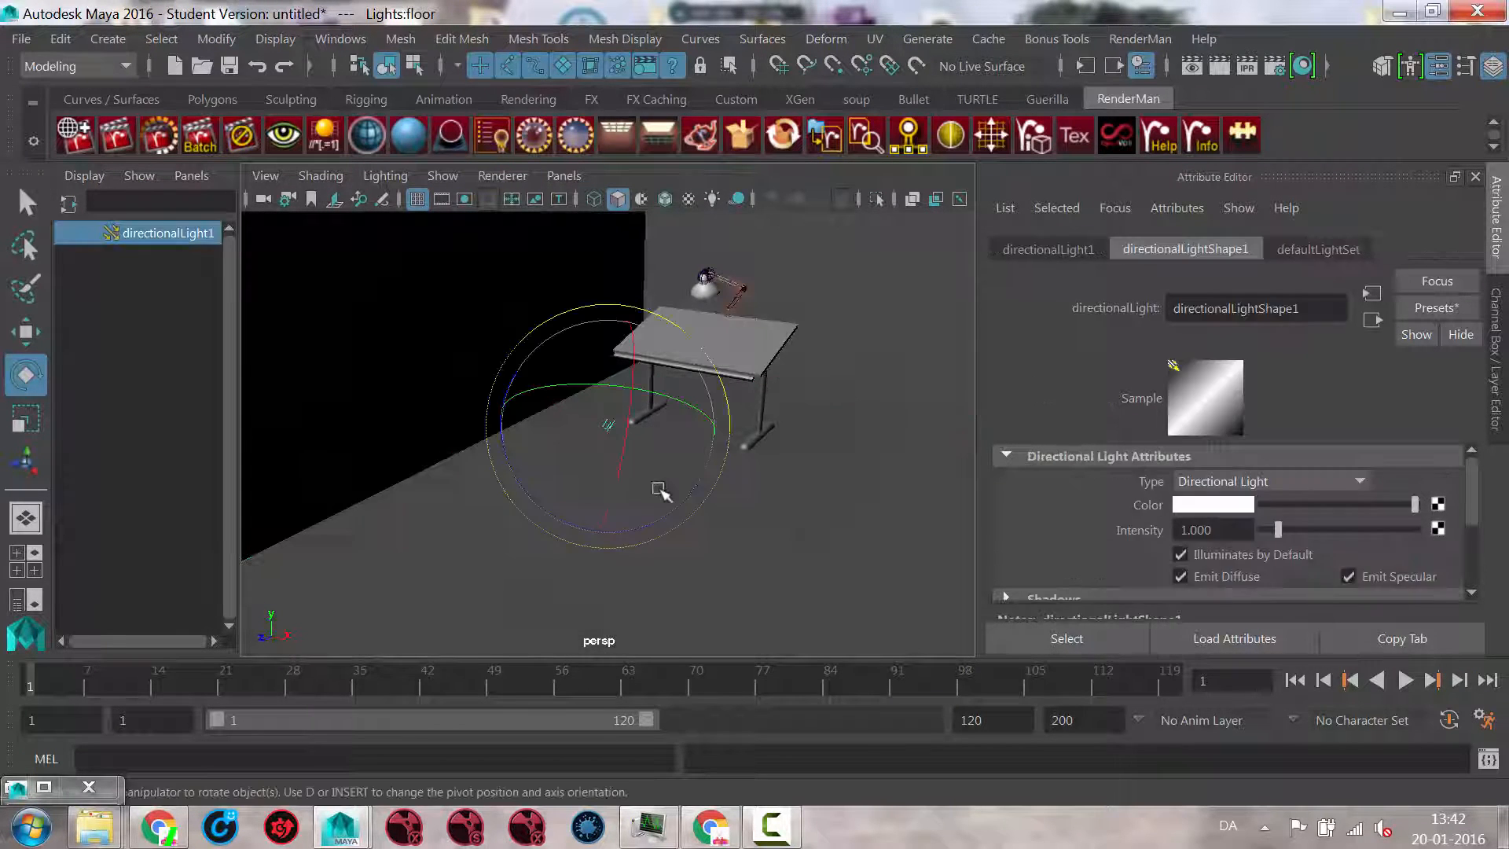
{"action": "left_click_drag", "start_coordinate": [659, 491], "coordinate": [749, 497], "text": "alt"}
{"action": "right_click_drag", "start_coordinate": [749, 497], "coordinate": [924, 536], "text": "alt"}
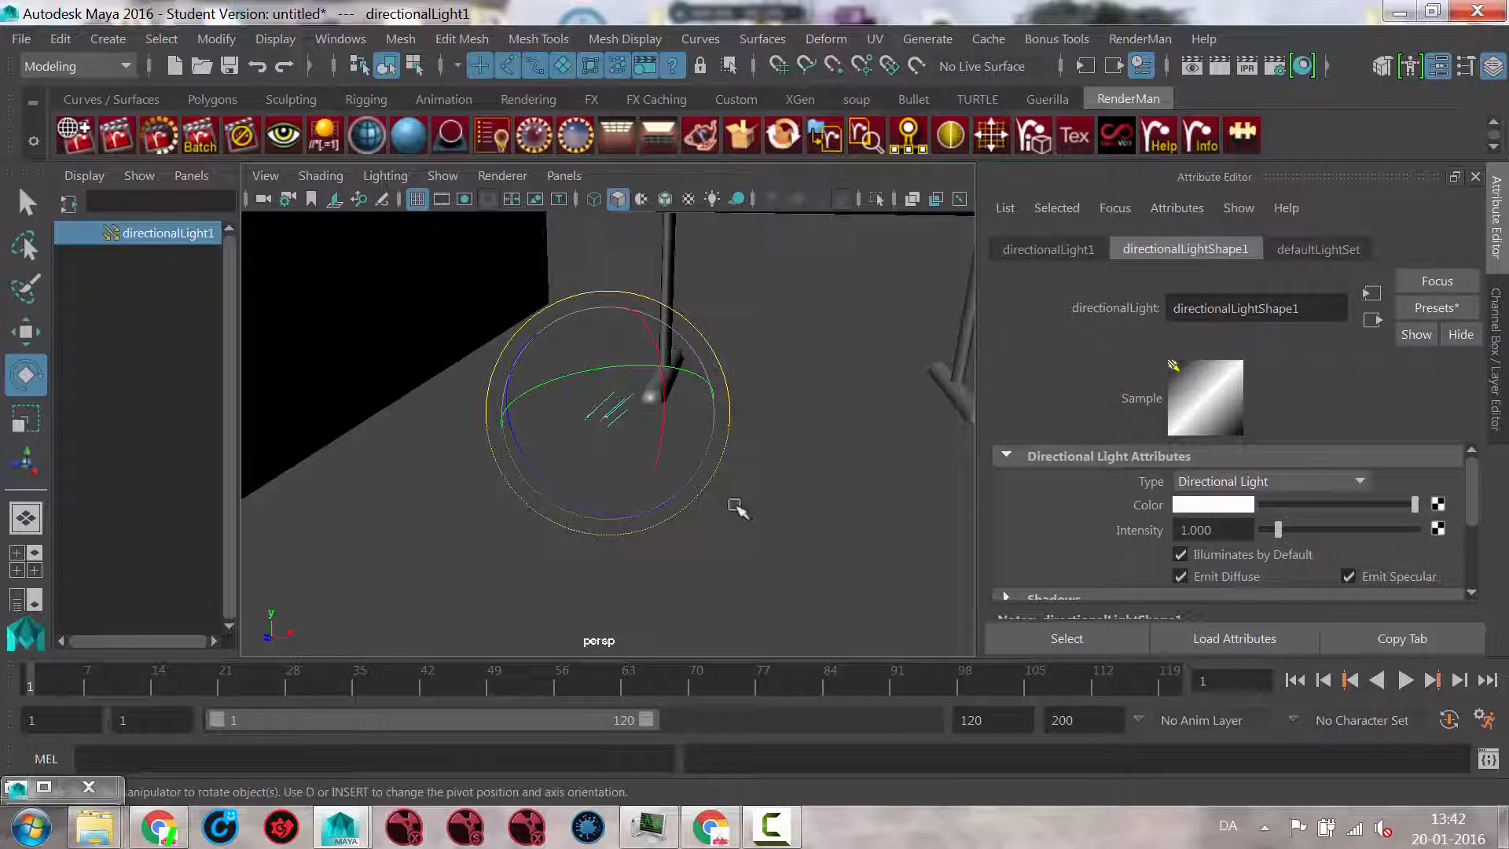
{"action": "left_click_drag", "start_coordinate": [735, 507], "coordinate": [730, 505], "text": "alt"}
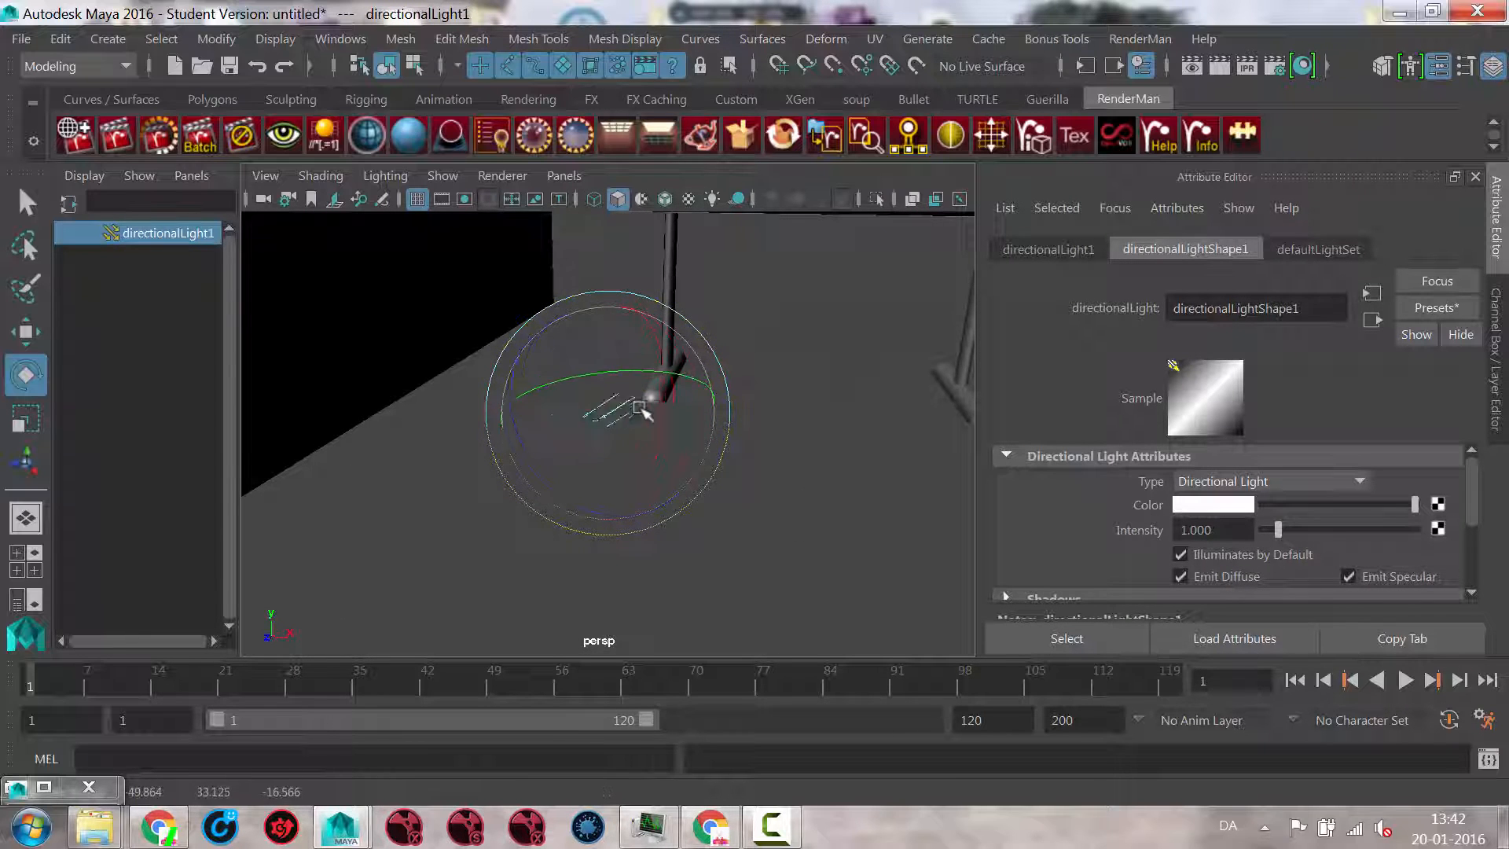
{"action": "mouse_move", "coordinate": [685, 459]}
{"action": "left_mouse_down"}
{"action": "mouse_move", "coordinate": [573, 428]}
{"action": "mouse_move", "coordinate": [556, 441]}
{"action": "mouse_move", "coordinate": [635, 448]}
{"action": "mouse_move", "coordinate": [556, 380]}
{"action": "left_mouse_up"}
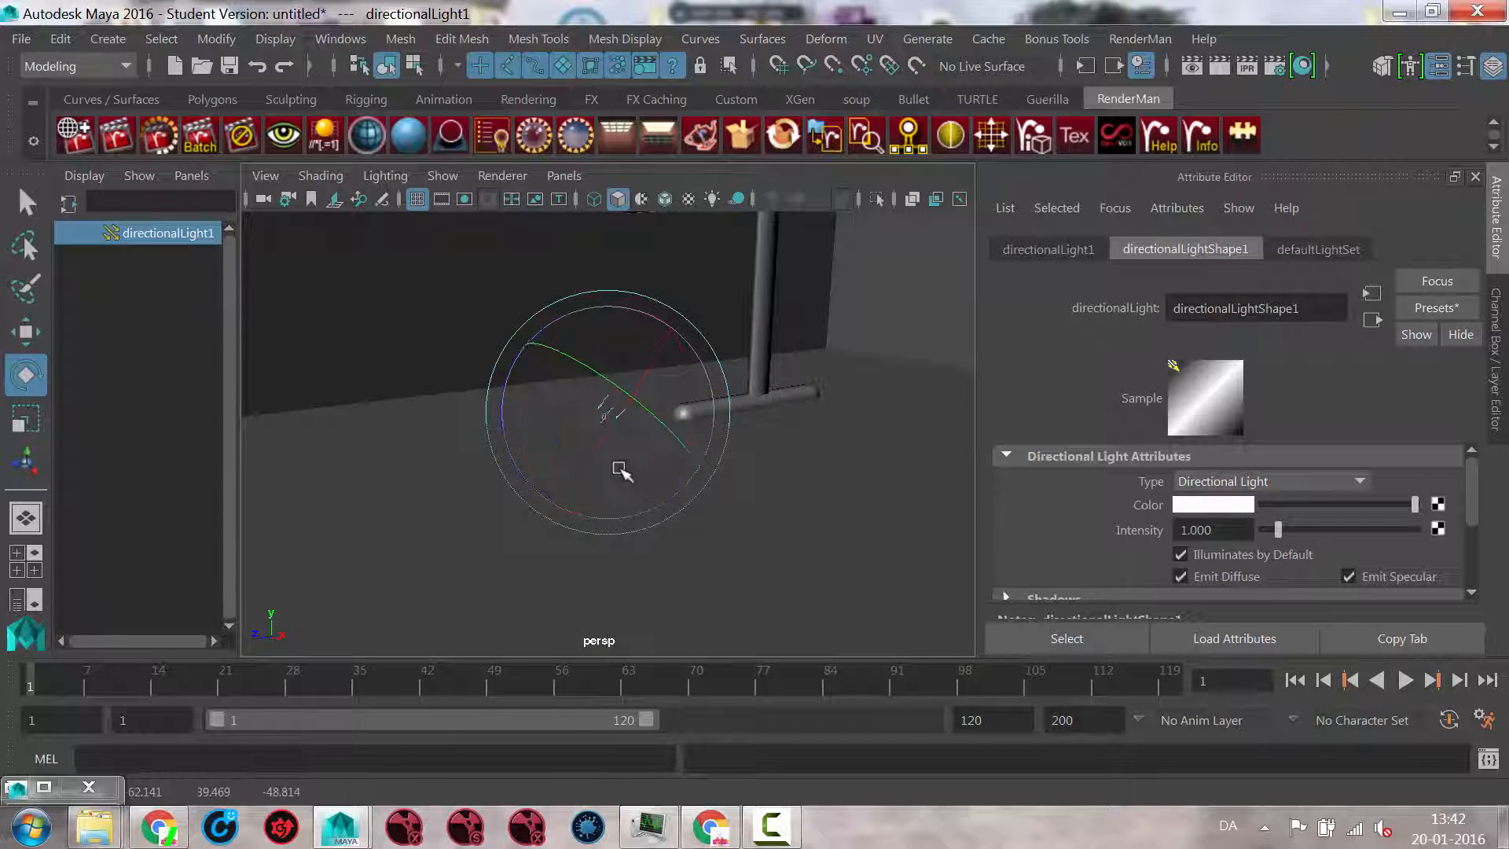
Step: Light the viewport with the scene's lights and set the directional light's intensity to about 2.280
{"action": "left_click_drag", "start_coordinate": [625, 469], "coordinate": [640, 458], "text": "alt"}
{"action": "right_click_drag", "start_coordinate": [640, 458], "coordinate": [424, 466], "text": "alt"}
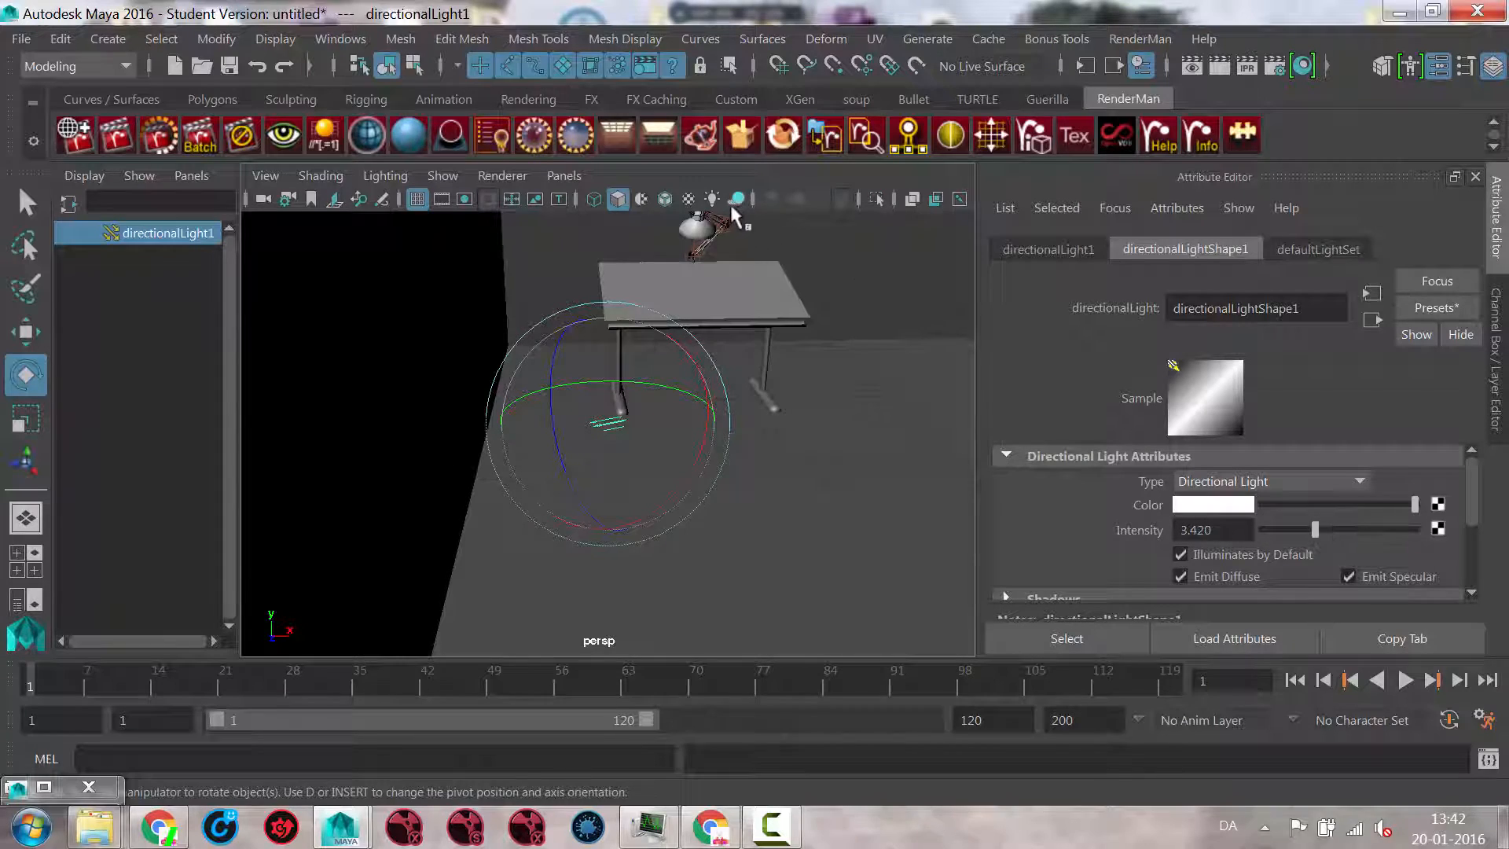
{"action": "key", "text": "7"}
{"action": "mouse_move", "coordinate": [1315, 530]}
{"action": "left_mouse_down"}
{"action": "mouse_move", "coordinate": [1352, 530]}
{"action": "mouse_move", "coordinate": [1298, 539]}
{"action": "left_mouse_up"}
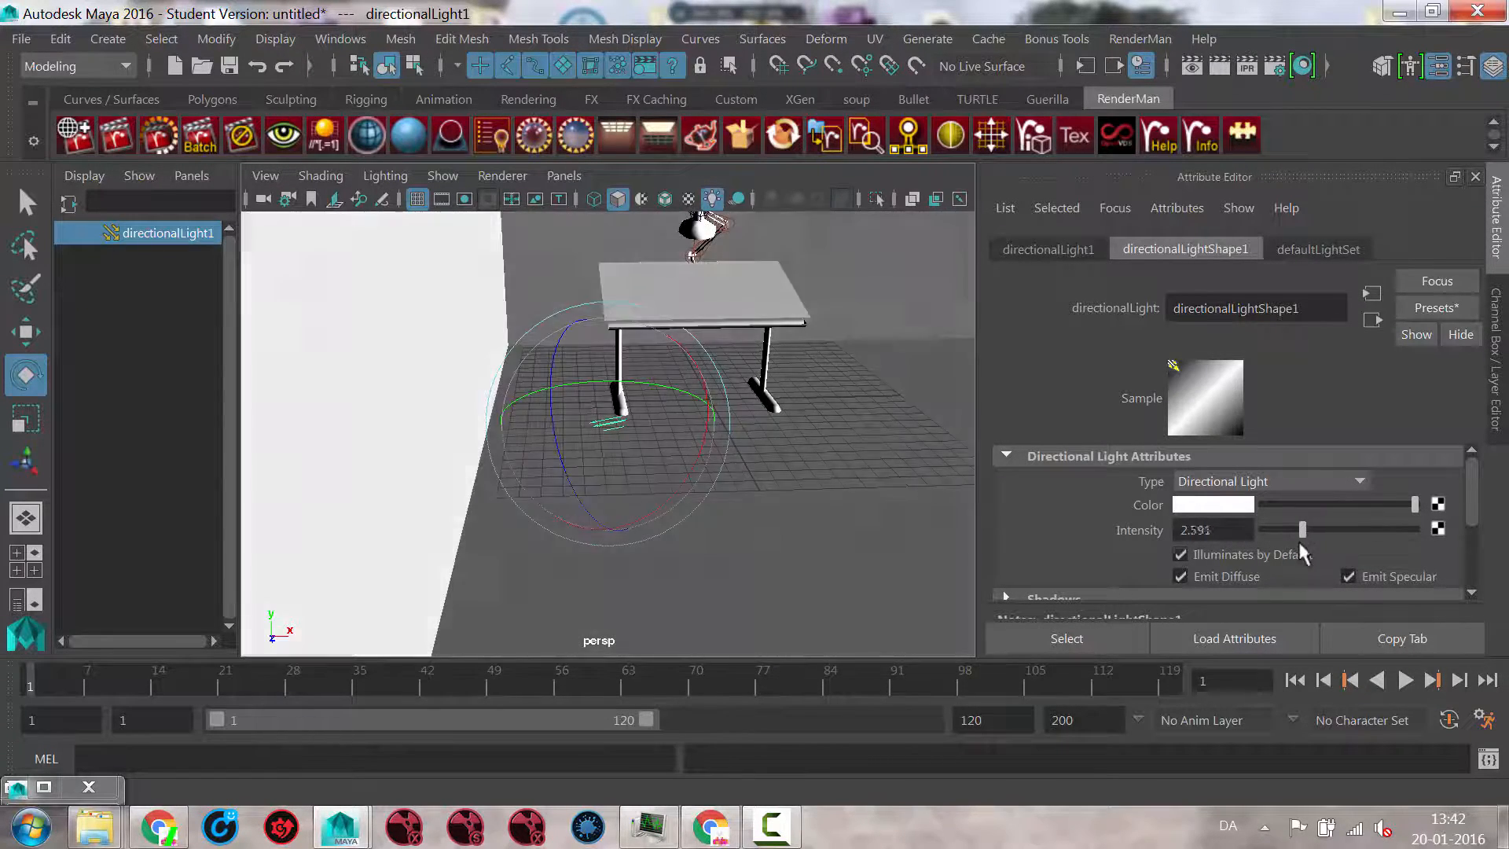
Step: Set the directional light's color to yellow and view its effect on the table and walls
{"action": "left_click", "coordinate": [1242, 505]}
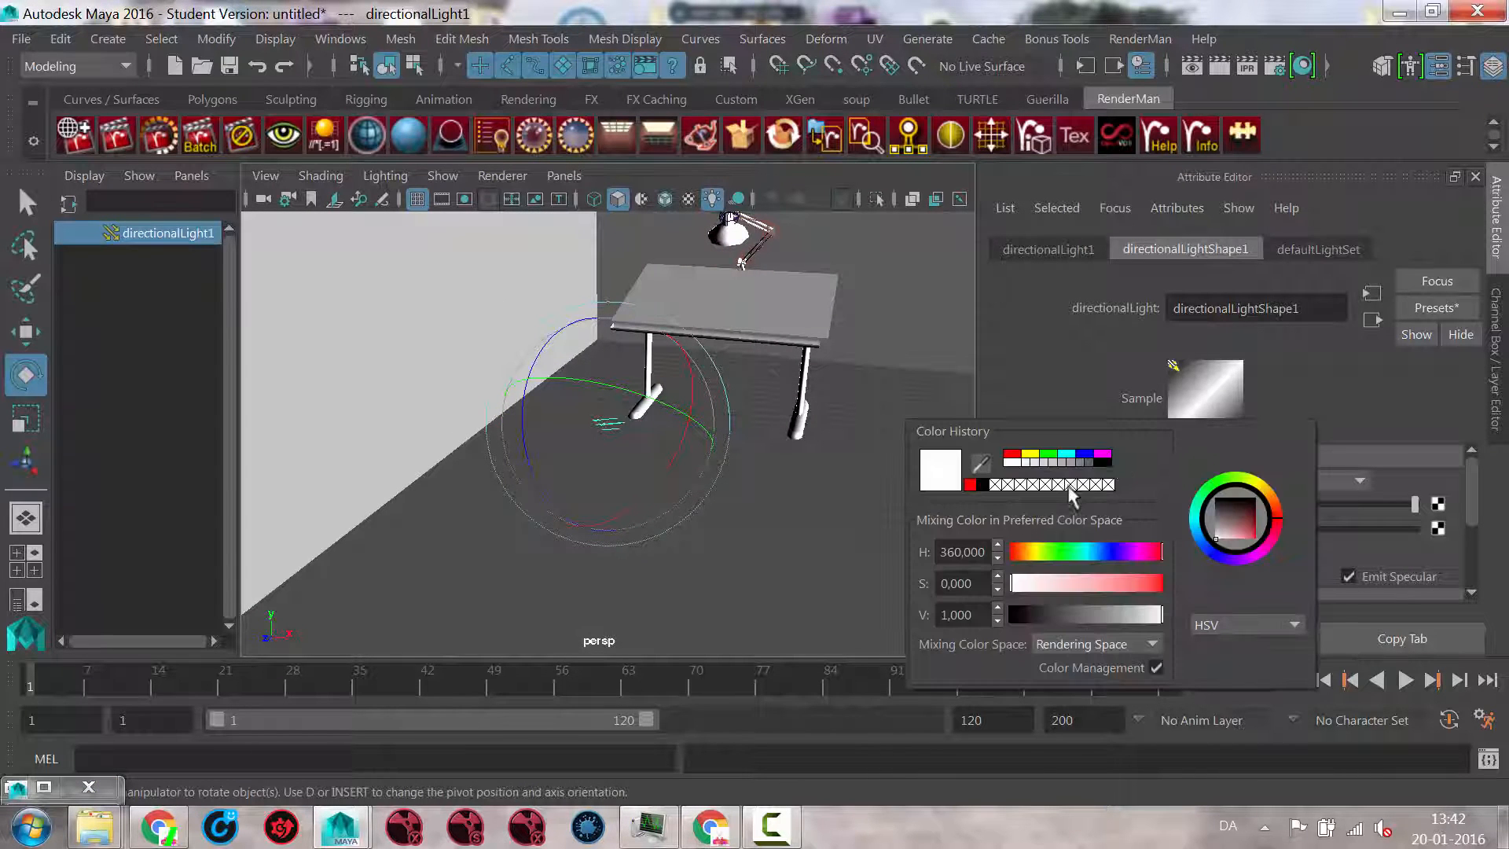
{"action": "left_click", "coordinate": [1027, 456]}
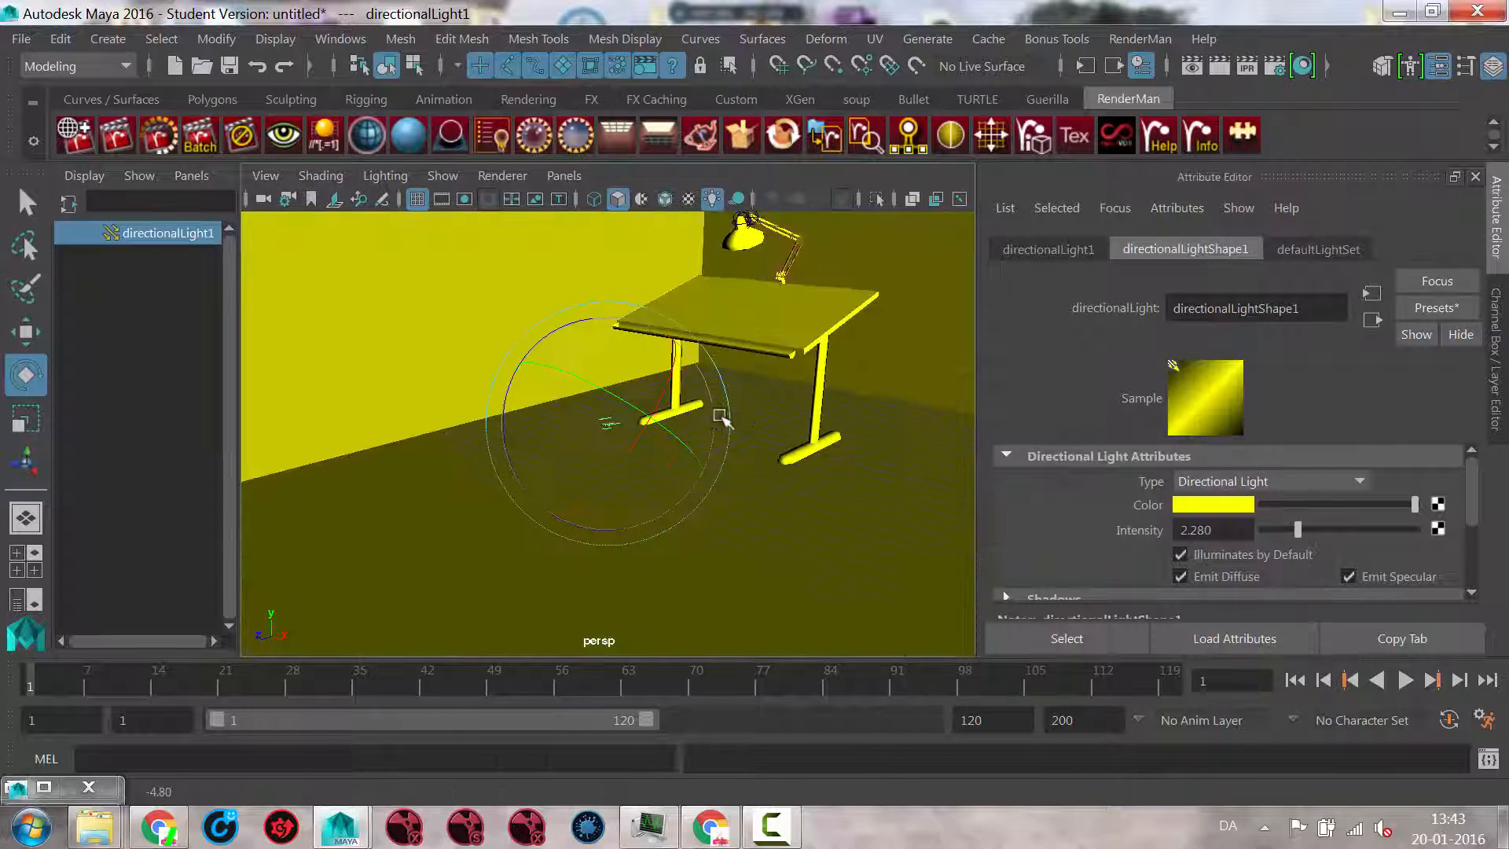
{"action": "left_click_drag", "start_coordinate": [745, 414], "coordinate": [912, 452], "text": "alt"}
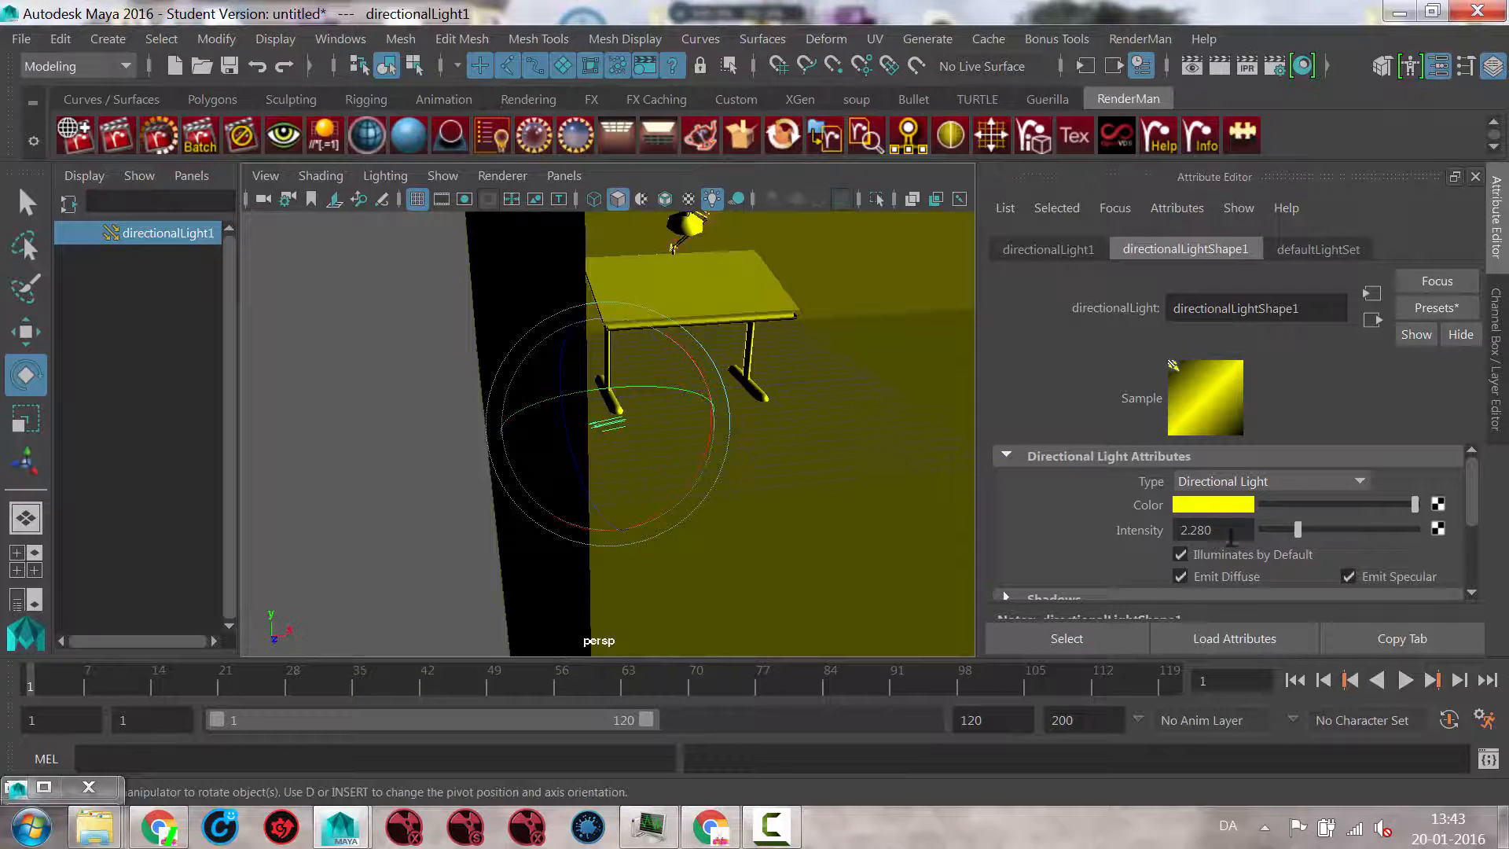
Step: Set the directional light's color to pale blue, with hue about 197.802, saturation 0.286 and value 1.000
{"action": "left_click", "coordinate": [1218, 508]}
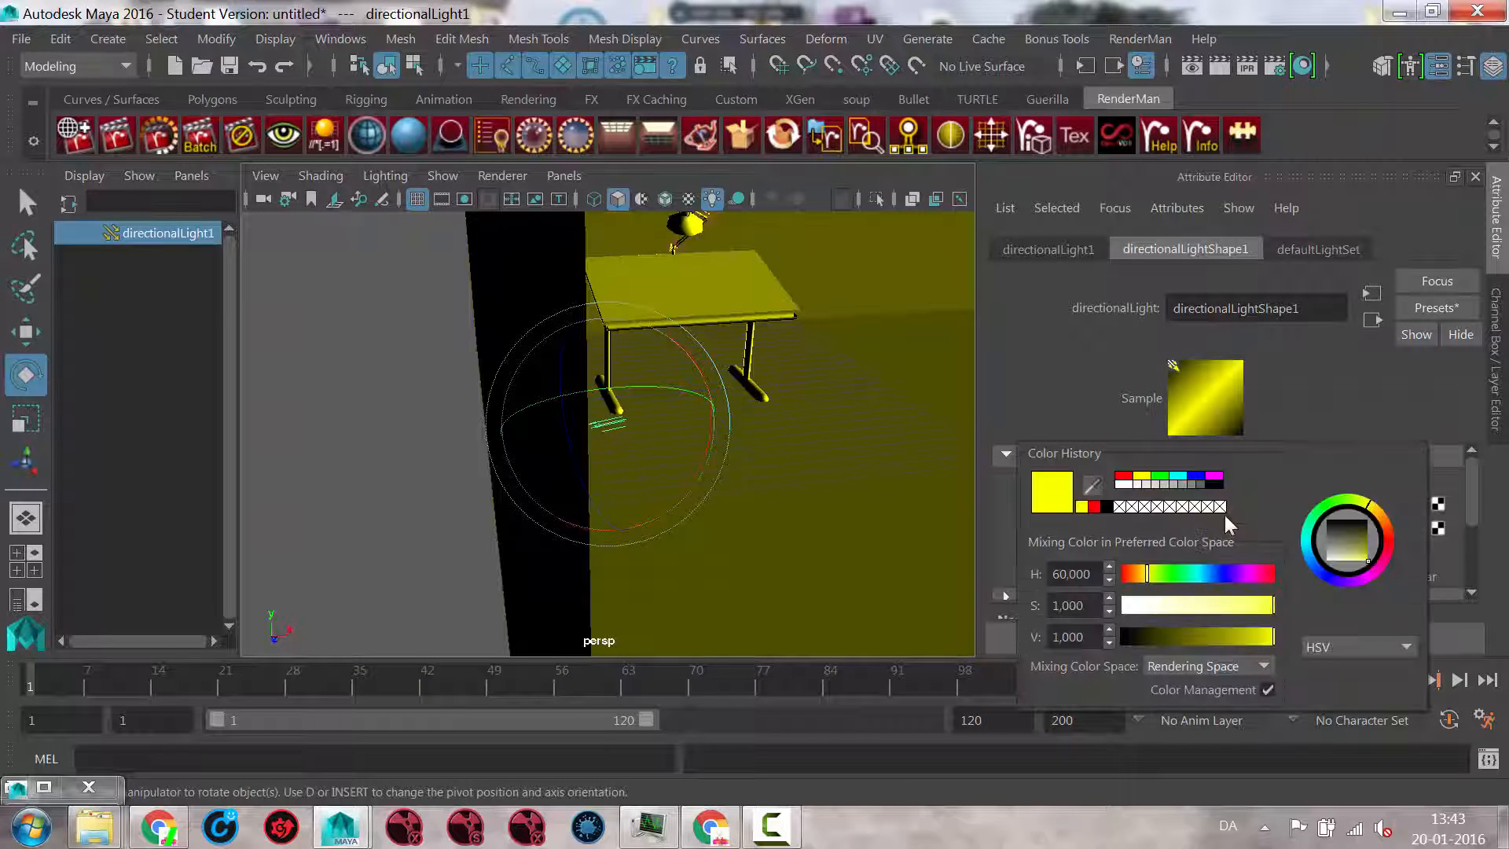
{"action": "left_click", "coordinate": [1128, 606]}
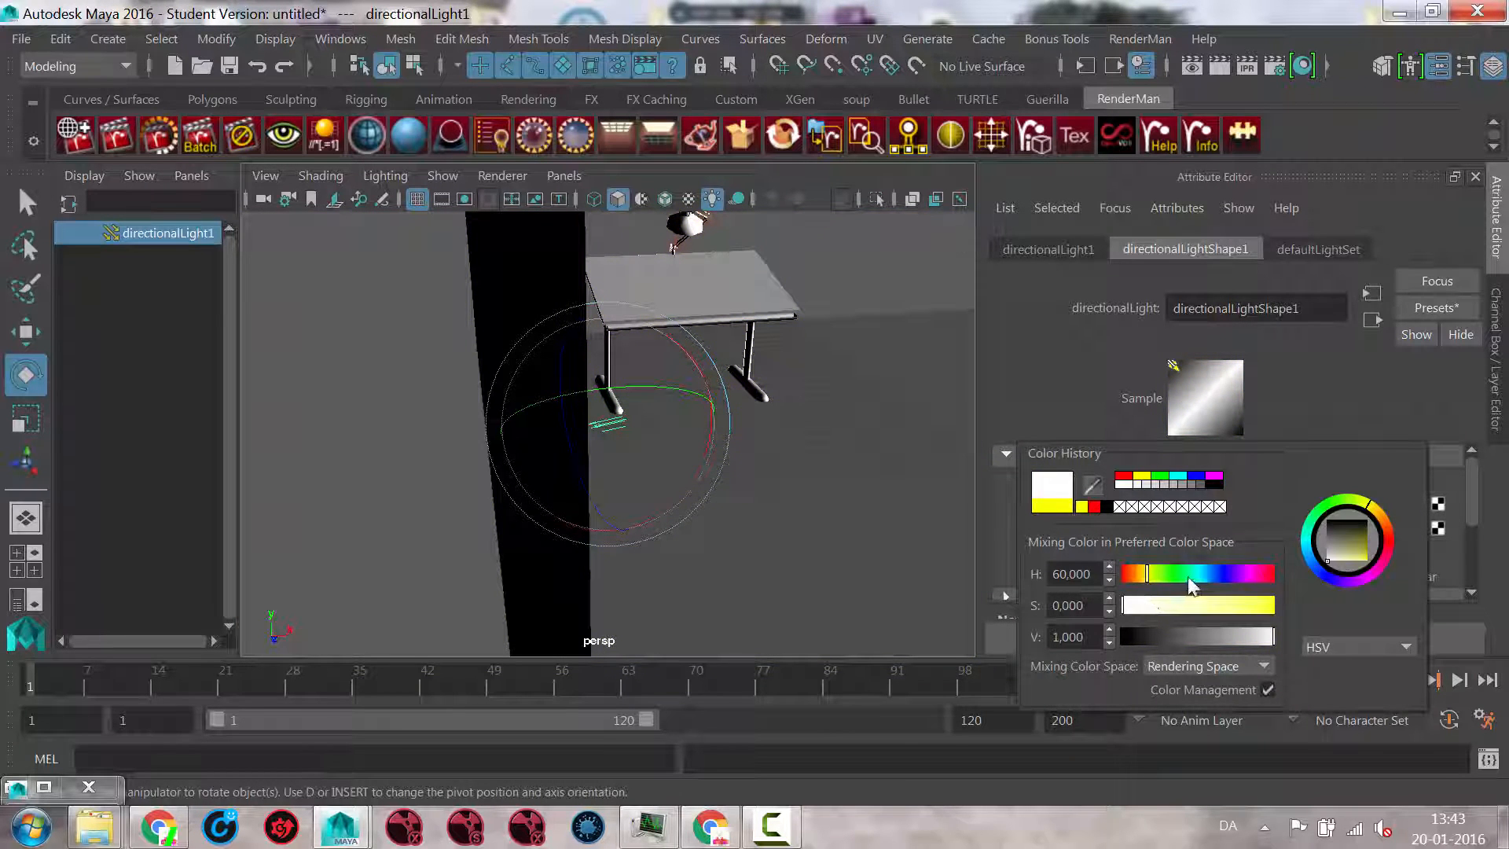
{"action": "left_click_drag", "start_coordinate": [1159, 610], "coordinate": [1166, 612]}
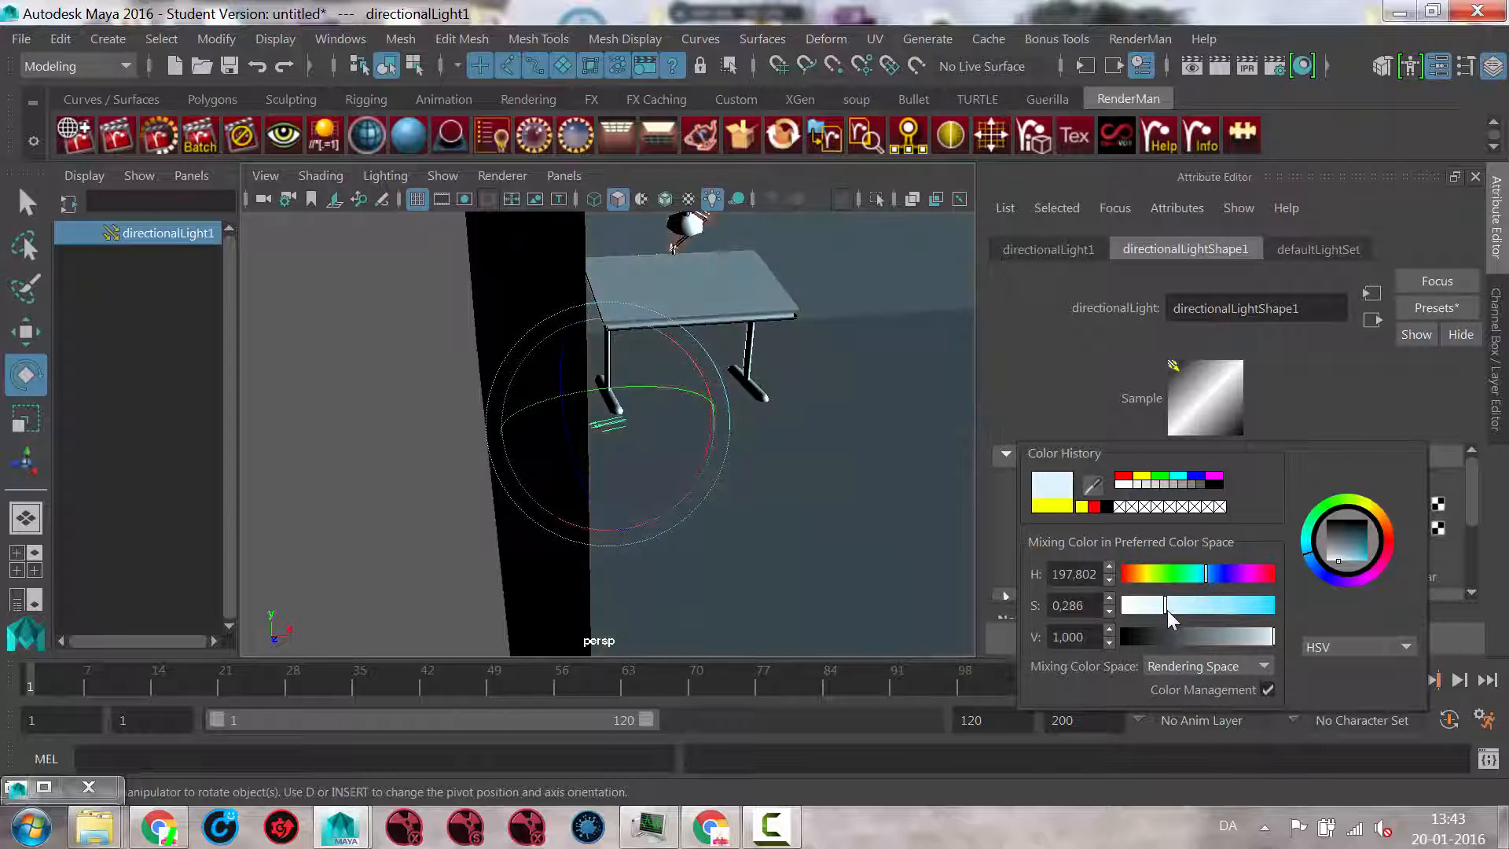
Step: Set the directional light's intensity to about 0.415
{"action": "left_click_drag", "start_coordinate": [857, 416], "coordinate": [879, 496], "text": "alt"}
{"action": "scroll", "coordinate": [753, 430], "scroll_direction": "down", "scroll_amount": 4}
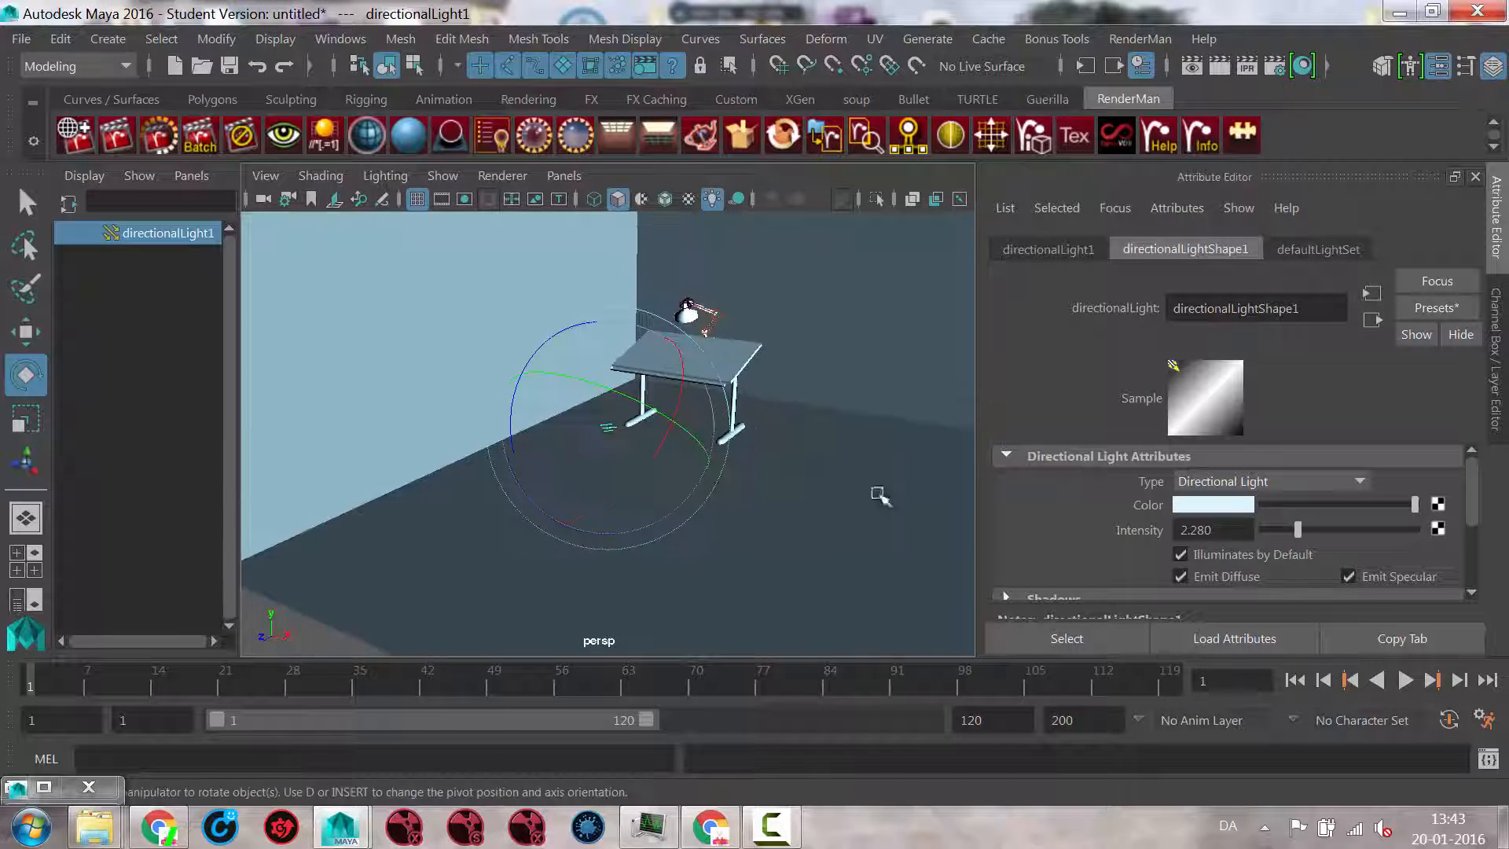
{"action": "left_click_drag", "start_coordinate": [1298, 530], "coordinate": [1270, 532]}
Step: Create a spot light in the scene
{"action": "left_click_drag", "start_coordinate": [775, 407], "coordinate": [842, 385], "text": "alt"}
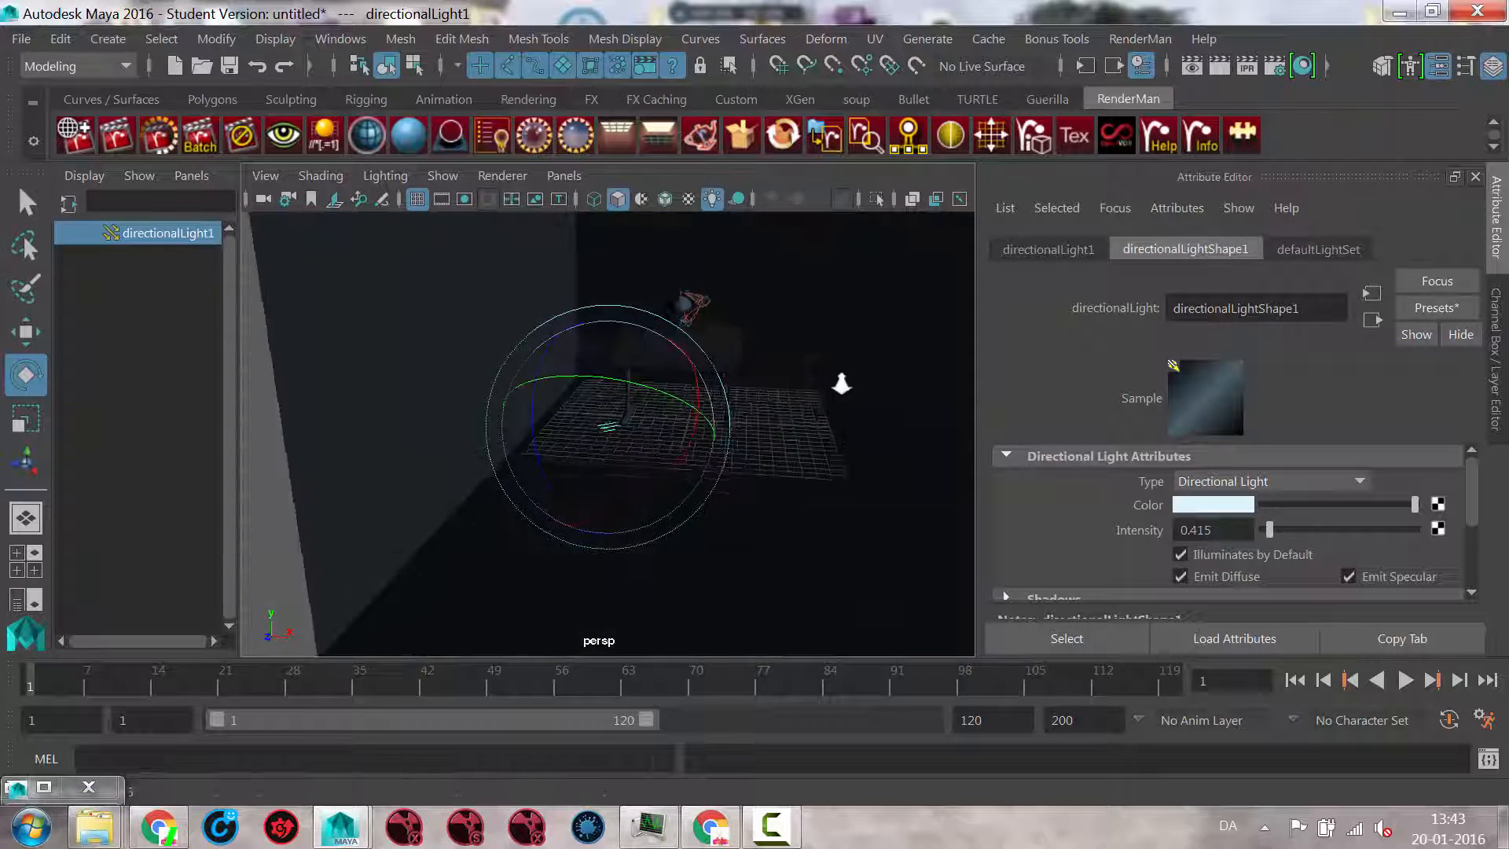
{"action": "scroll", "coordinate": [841, 384], "scroll_direction": "up", "scroll_amount": 4}
{"action": "middle_click_drag", "start_coordinate": [833, 387], "coordinate": [734, 475], "text": "alt"}
{"action": "scroll", "coordinate": [828, 391], "scroll_direction": "up", "scroll_amount": 3}
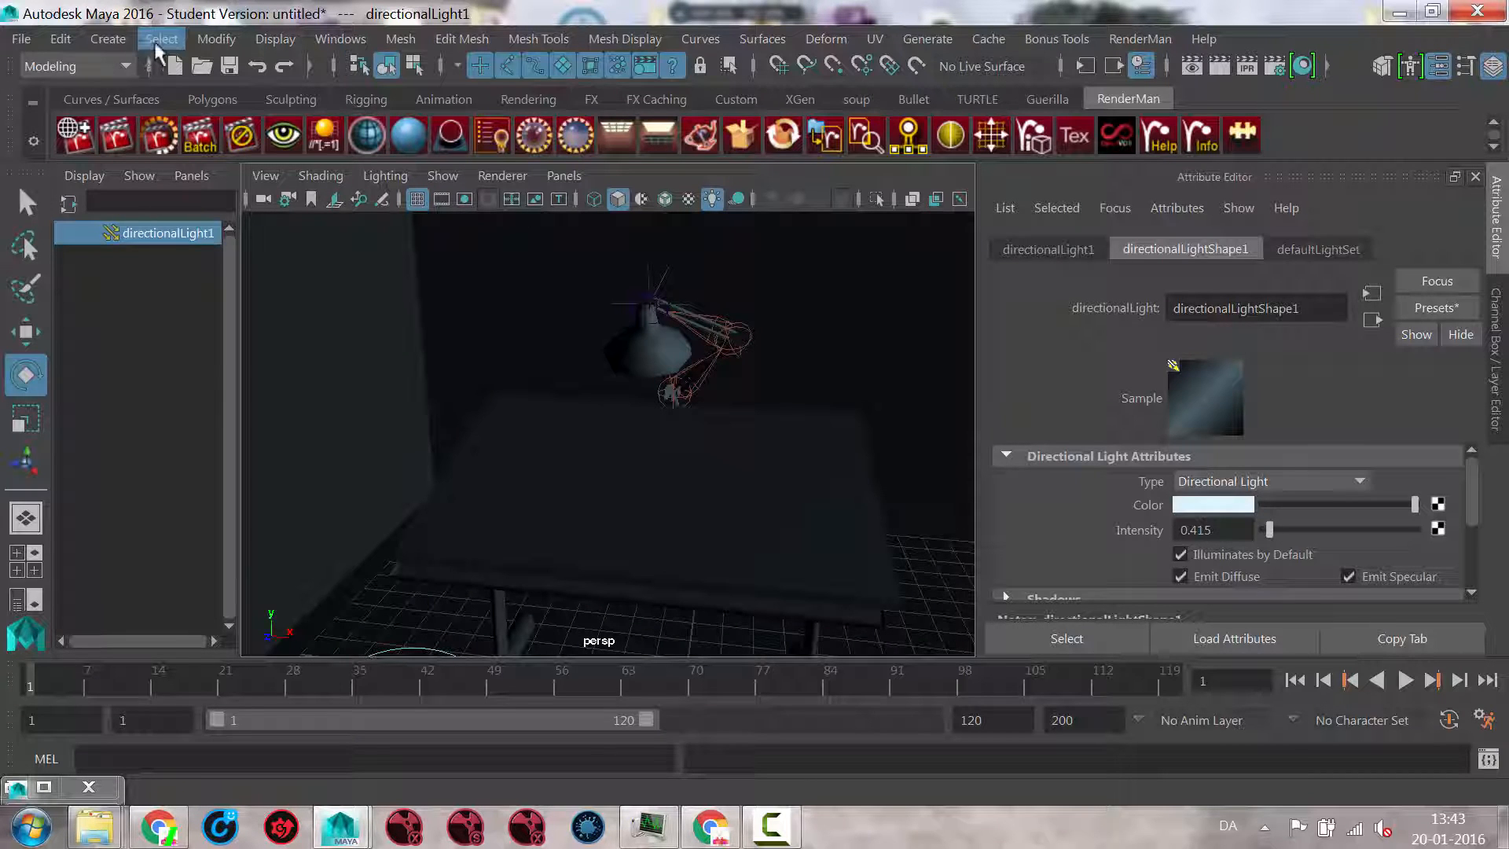
{"action": "left_click", "coordinate": [119, 41]}
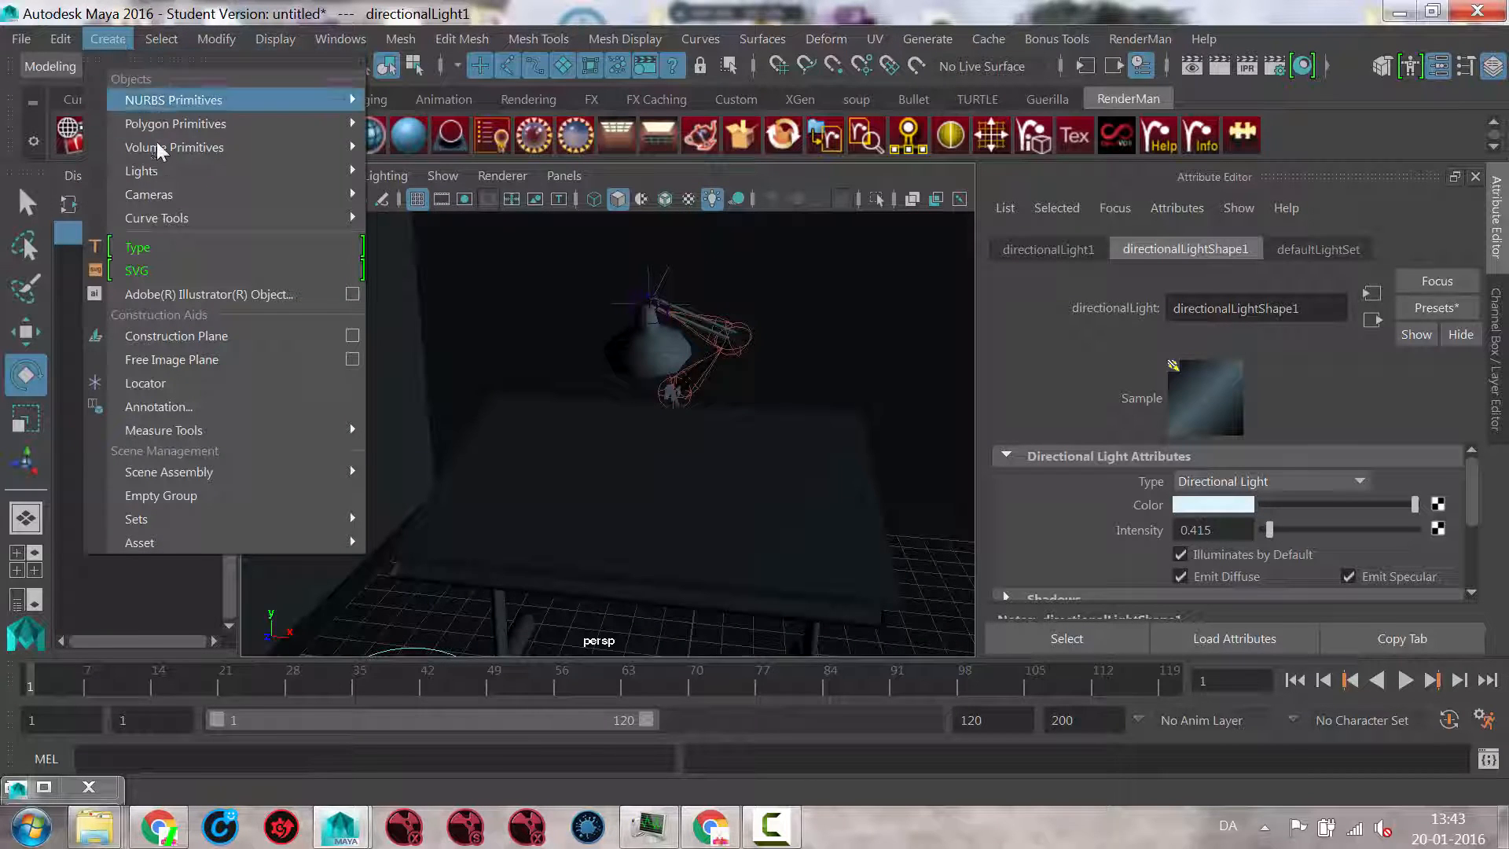
{"action": "mouse_move", "coordinate": [153, 173]}
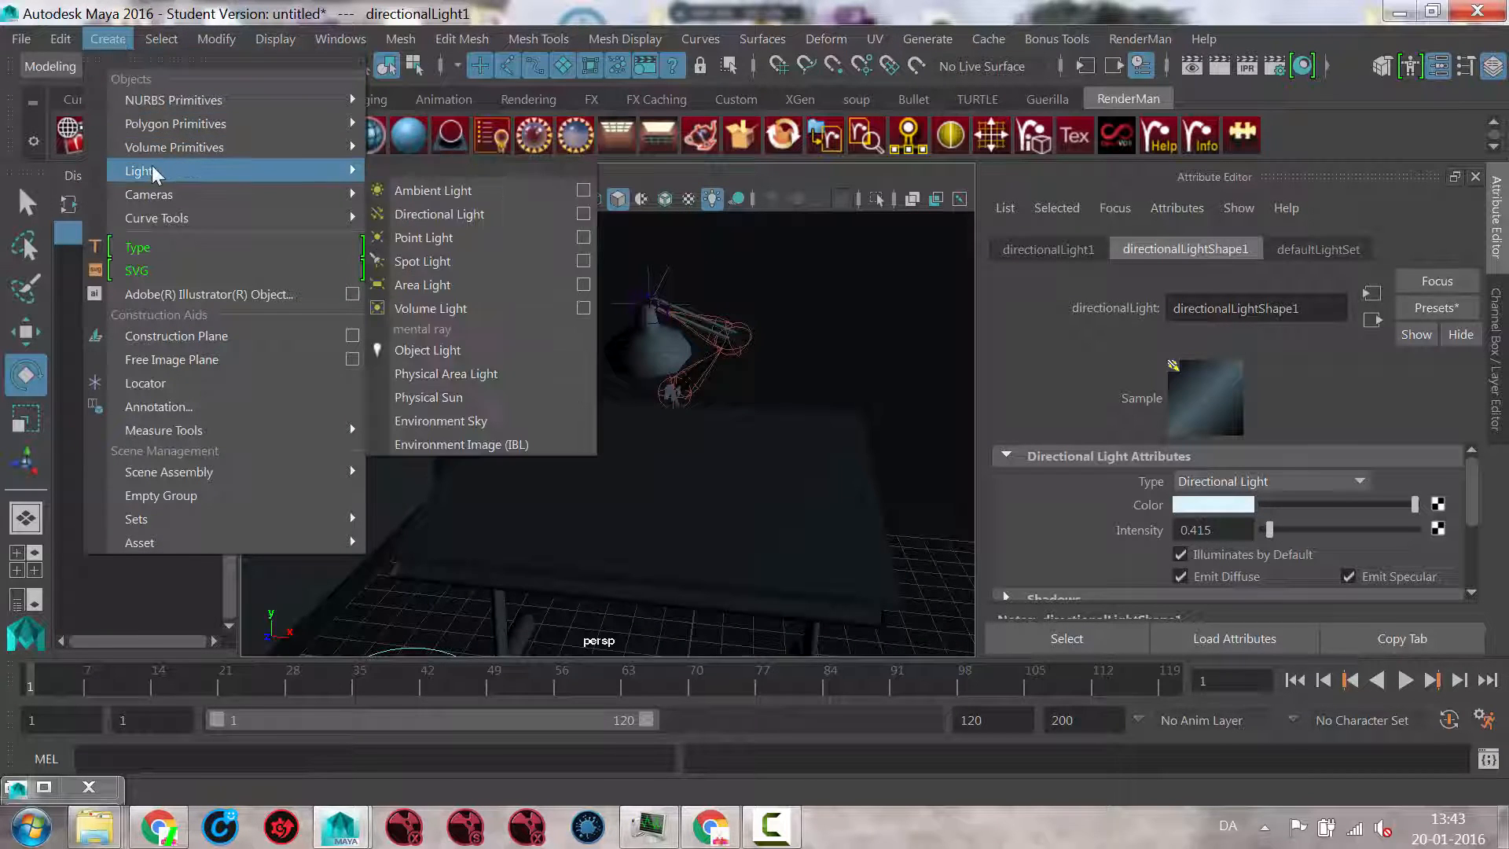
{"action": "left_click", "coordinate": [429, 265]}
Step: Raise the spot light above the tabletop to a position just below the lamp shade
{"action": "left_click_drag", "start_coordinate": [829, 495], "coordinate": [718, 505], "text": "alt"}
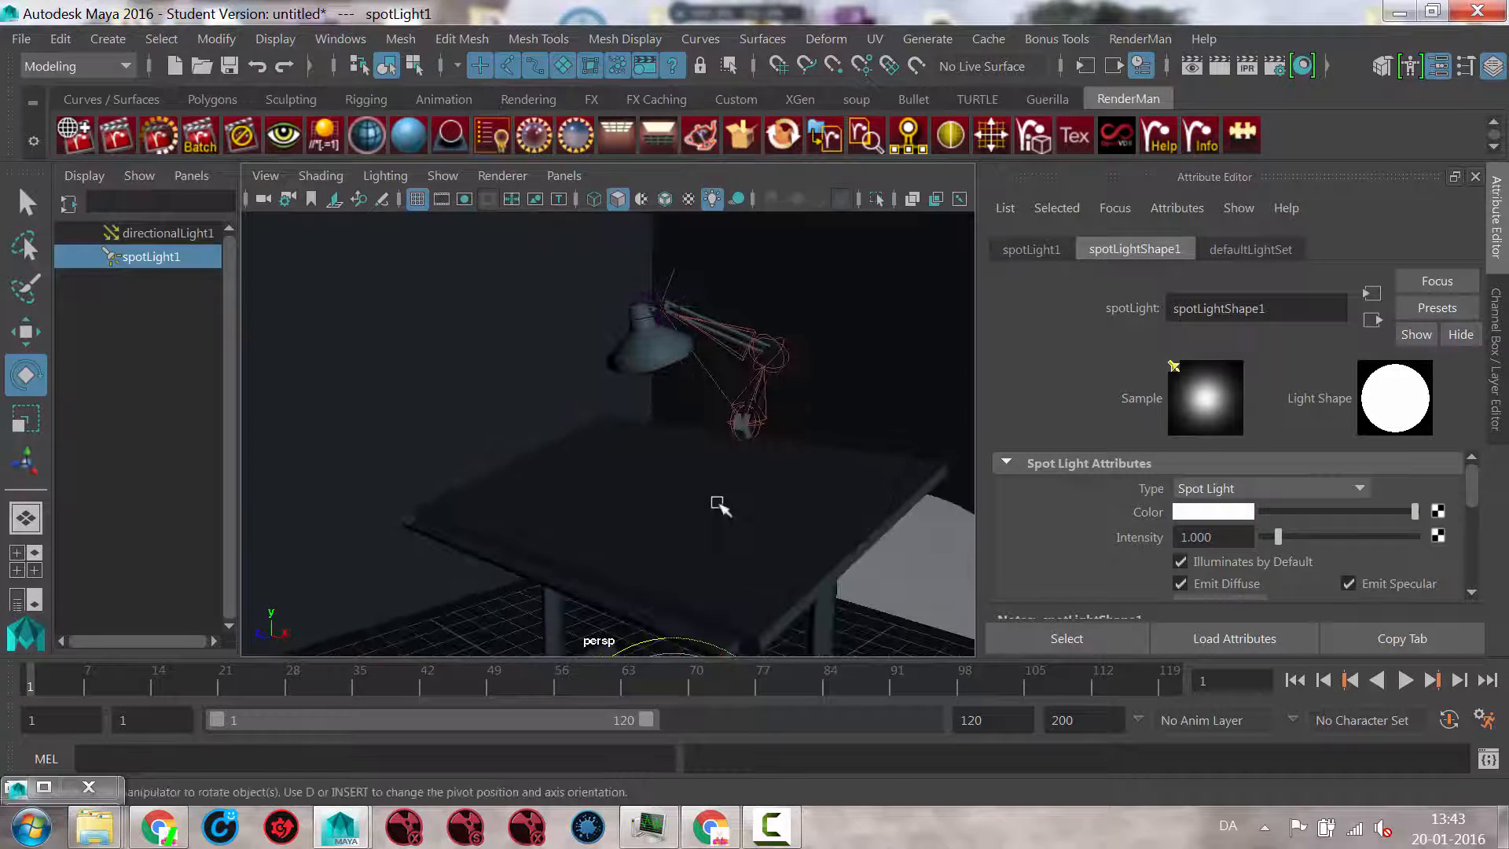
{"action": "key", "text": "w"}
{"action": "left_click_drag", "start_coordinate": [678, 645], "coordinate": [645, 322]}
{"action": "left_click_drag", "start_coordinate": [697, 401], "coordinate": [576, 377], "text": "alt"}
{"action": "right_click_drag", "start_coordinate": [576, 377], "coordinate": [738, 398], "text": "alt"}
{"action": "left_click_drag", "start_coordinate": [738, 398], "coordinate": [664, 434], "text": "alt"}
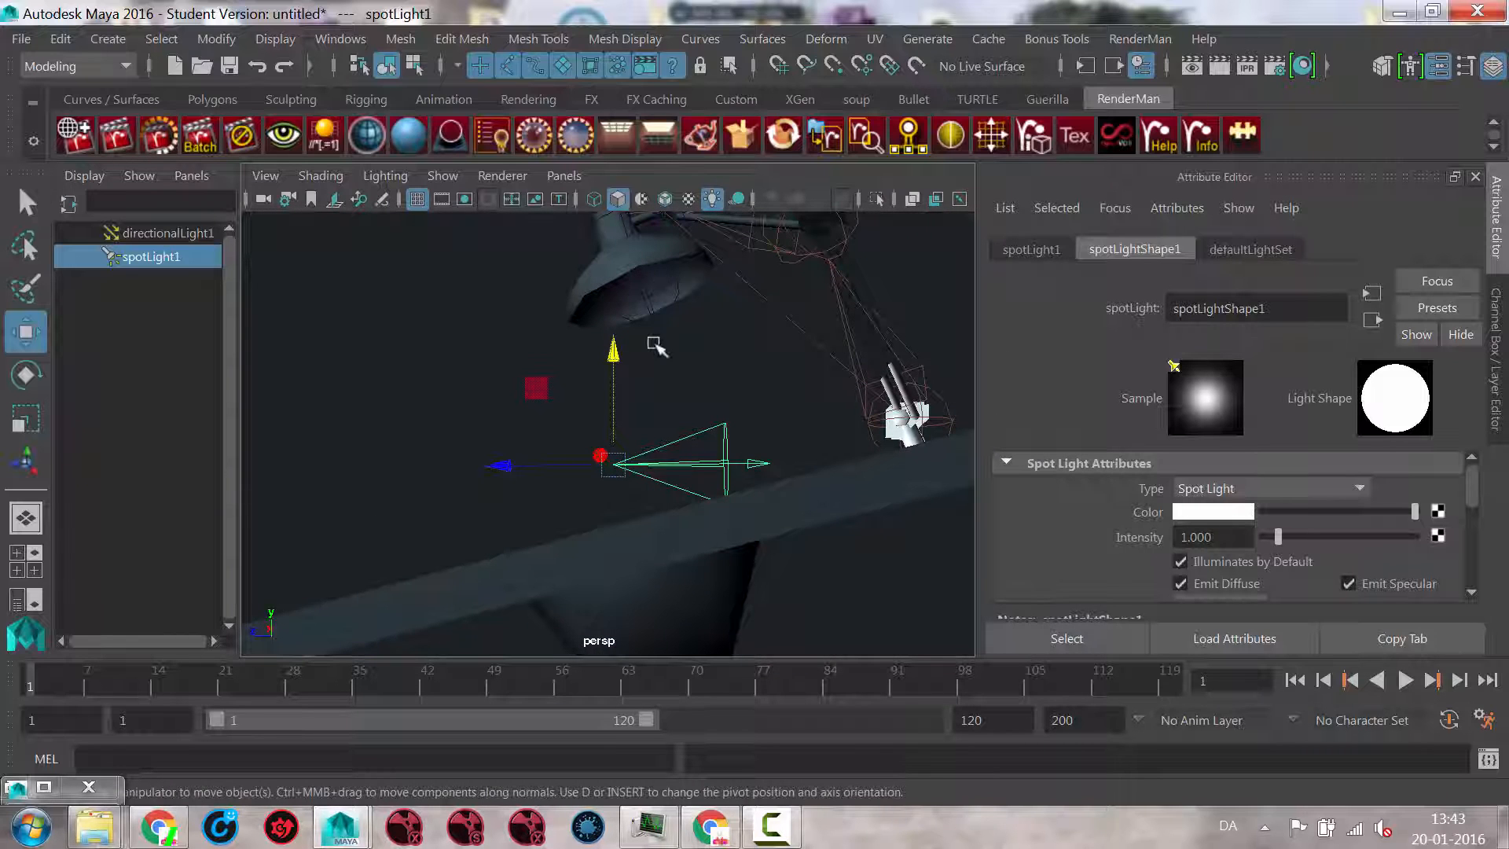
Step: In the side view, move the spot light up into the lamp shade, to about Y 10.452, Z -0.071
{"action": "key", "text": "space"}
{"action": "left_click_drag", "start_coordinate": [671, 344], "coordinate": [810, 343]}
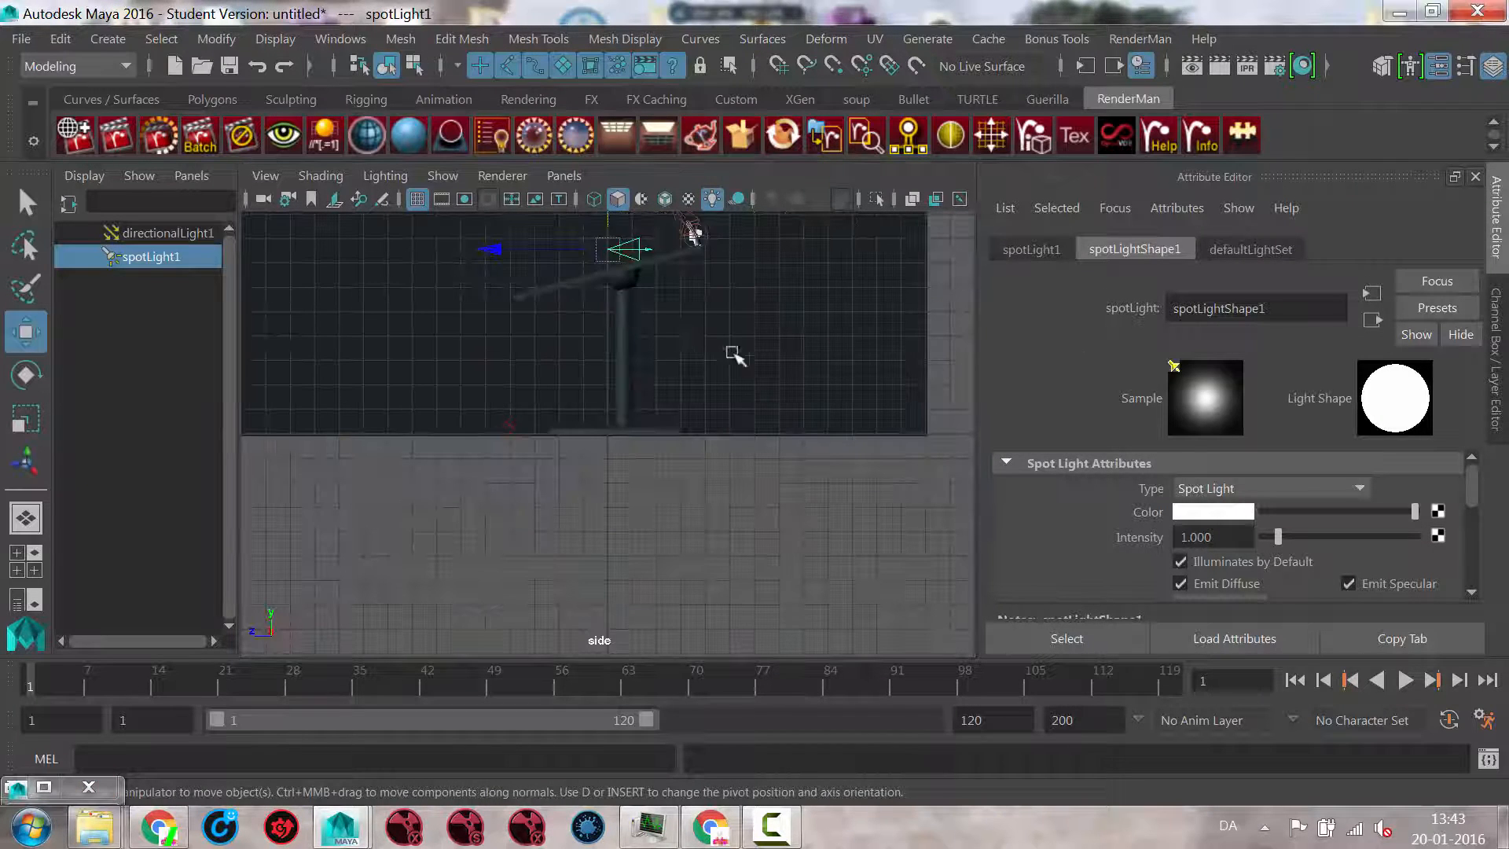
{"action": "key", "text": "f"}
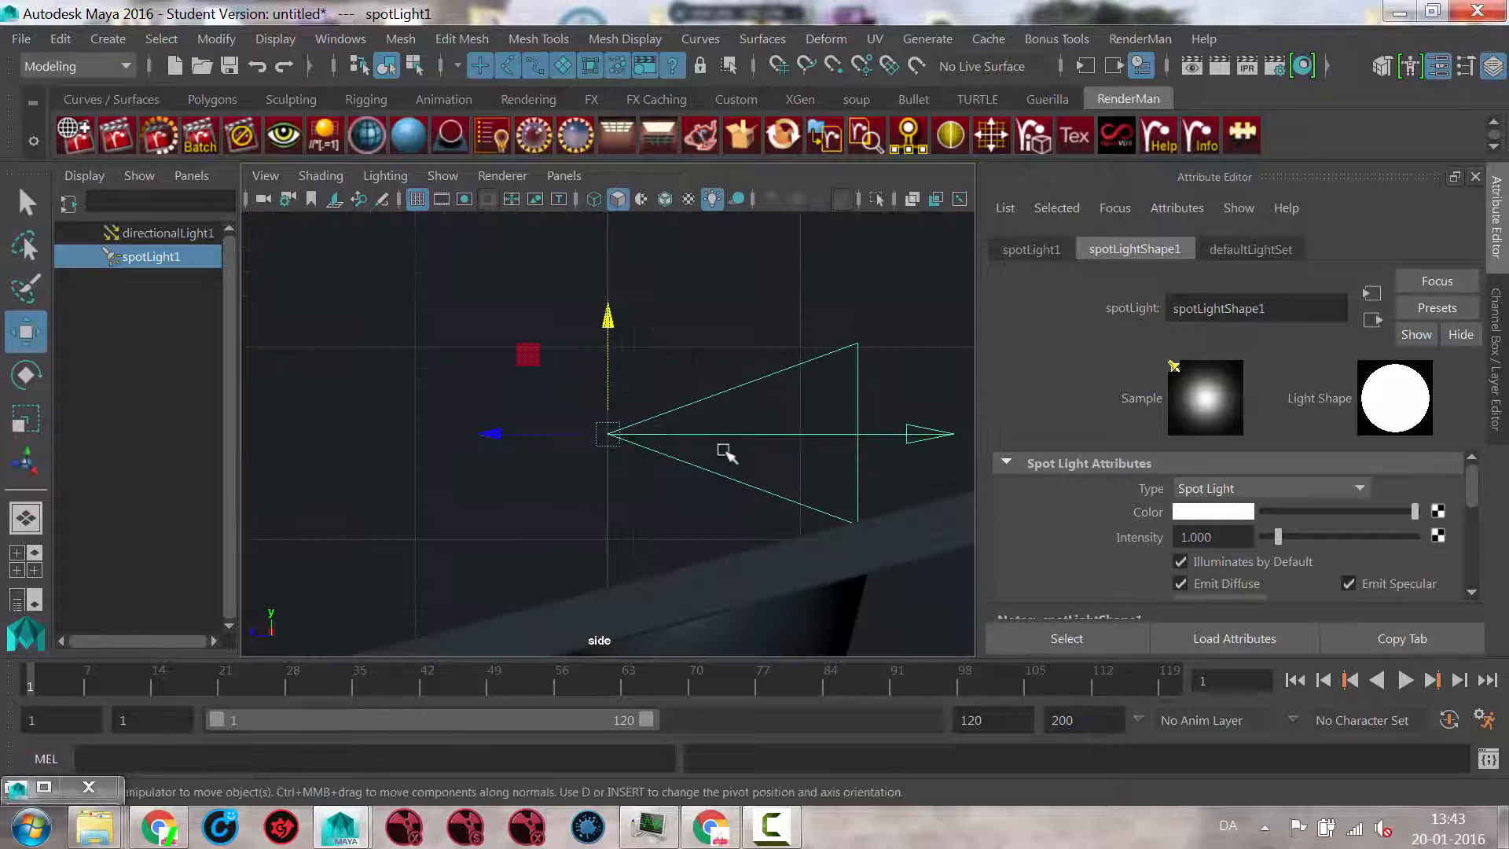
{"action": "right_click_drag", "start_coordinate": [724, 452], "coordinate": [577, 506], "text": "alt"}
{"action": "left_click_drag", "start_coordinate": [595, 446], "coordinate": [599, 283]}
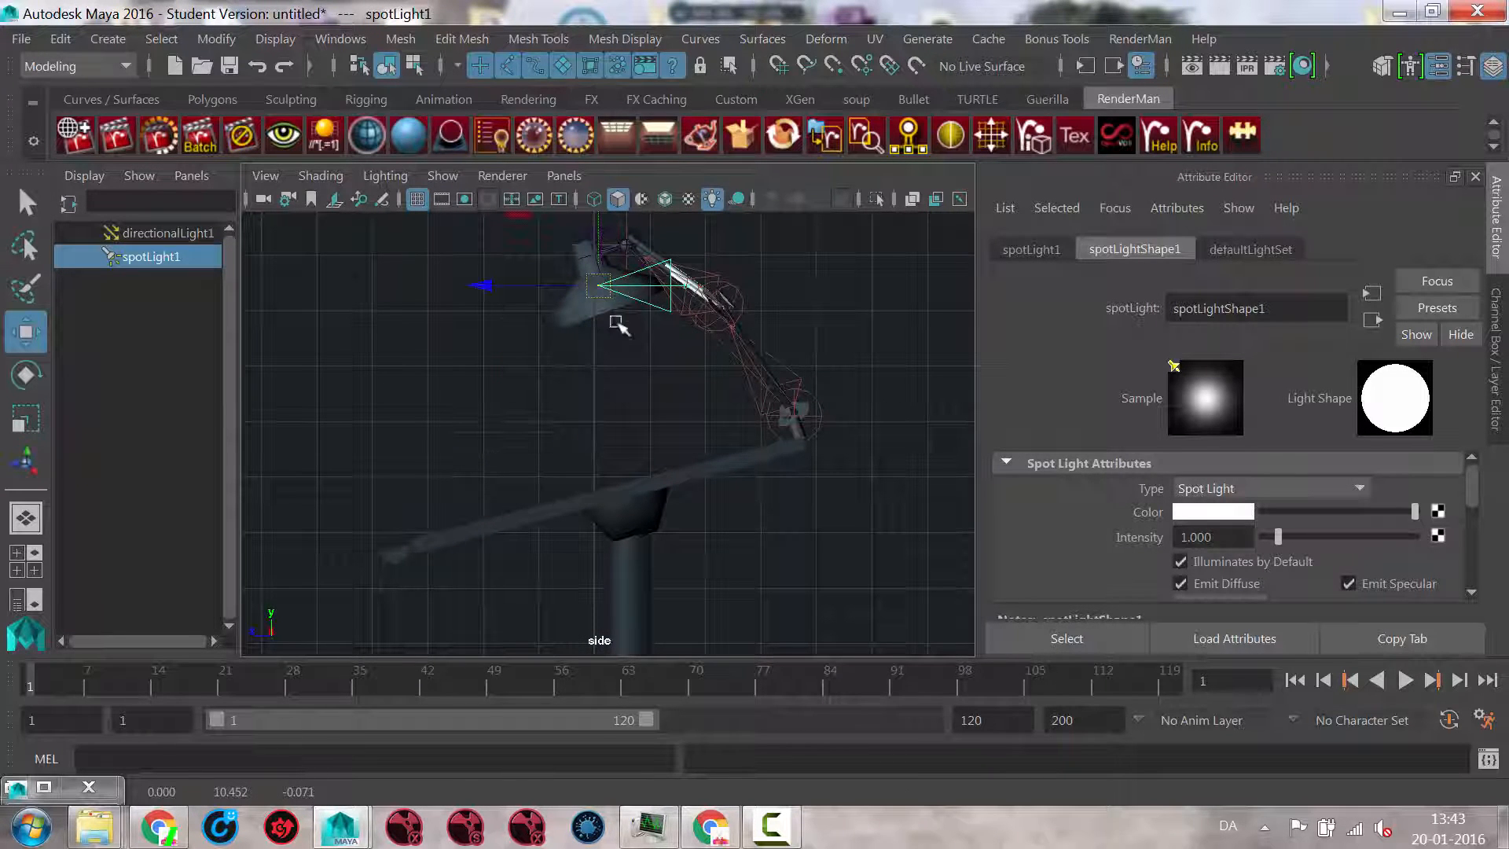
Step: Show the side view in wireframe and rotate the spot light about 74 degrees around X to point down along the lamp shade's axis
{"action": "key", "text": "4"}
{"action": "right_click", "coordinate": [593, 340]}
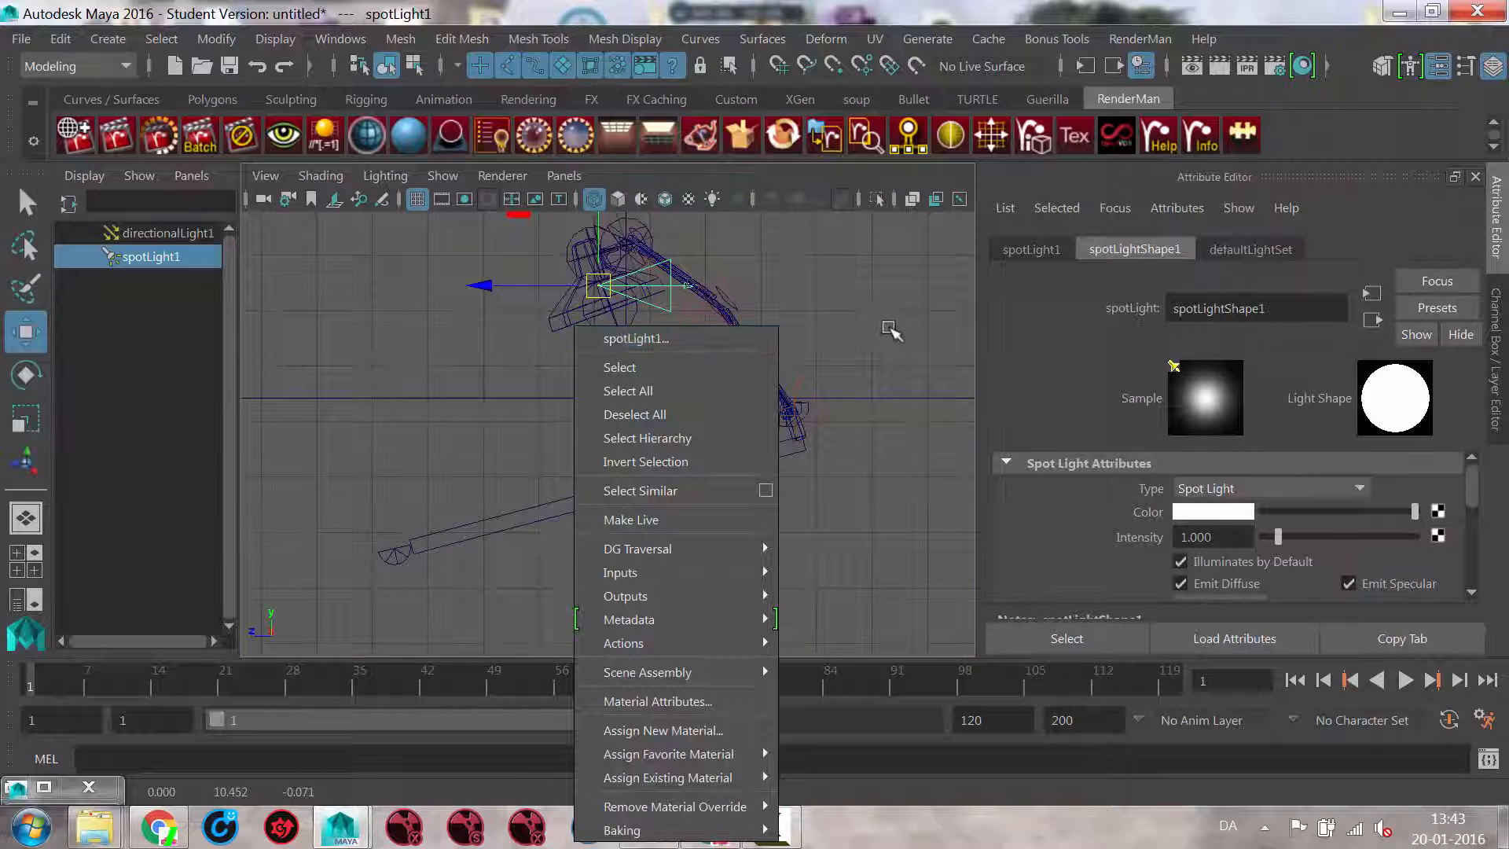
{"action": "left_click", "coordinate": [747, 294]}
{"action": "right_click_drag", "start_coordinate": [538, 352], "coordinate": [778, 350], "text": "alt"}
{"action": "middle_click_drag", "start_coordinate": [668, 370], "coordinate": [696, 572], "text": "alt"}
{"action": "right_click_drag", "start_coordinate": [739, 428], "coordinate": [741, 366], "text": "alt"}
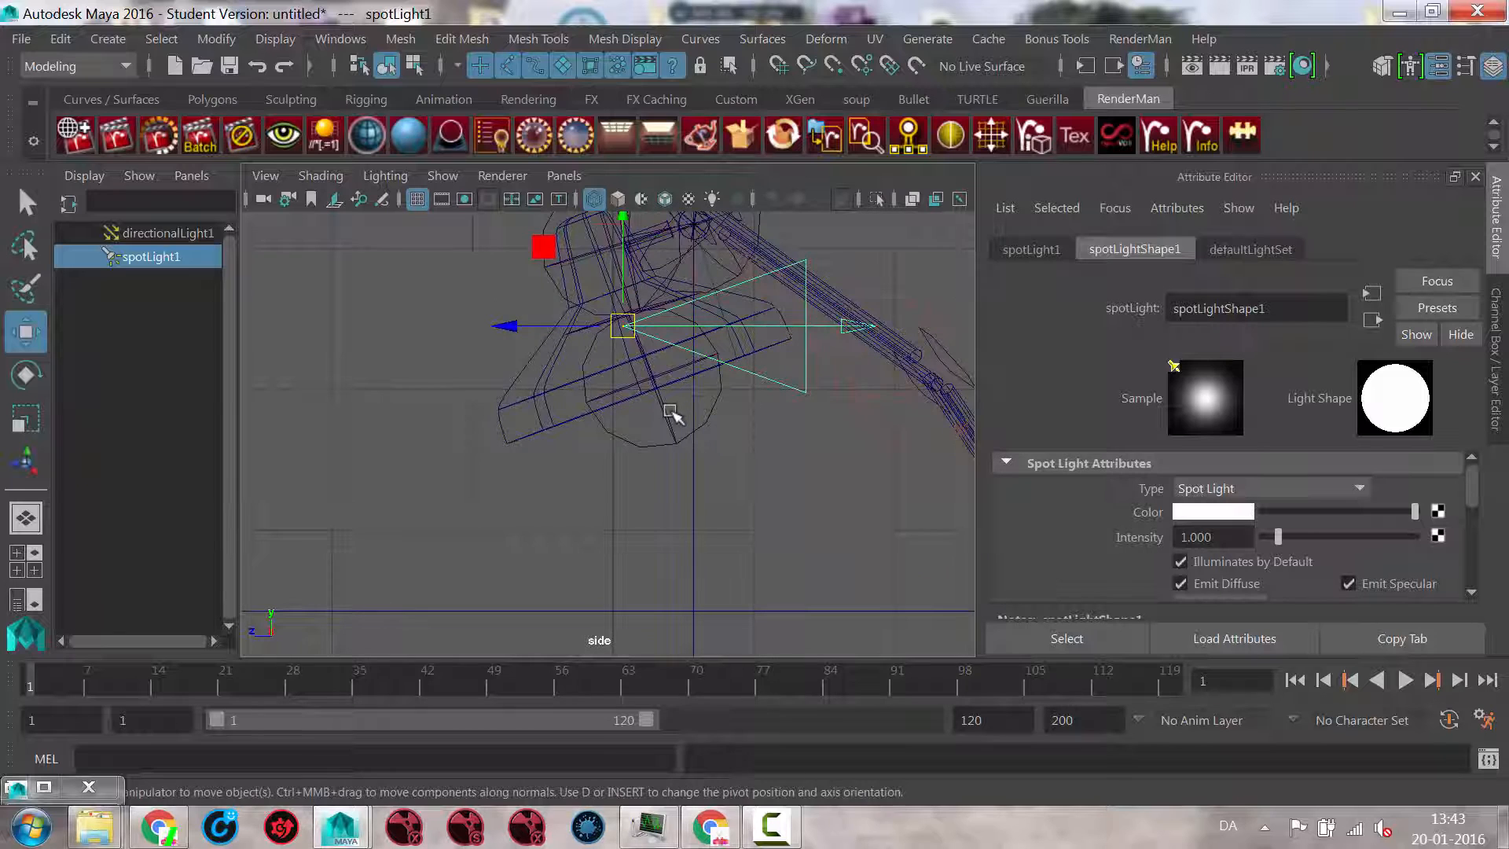
{"action": "key", "text": "e"}
{"action": "left_click_drag", "start_coordinate": [721, 367], "coordinate": [627, 445]}
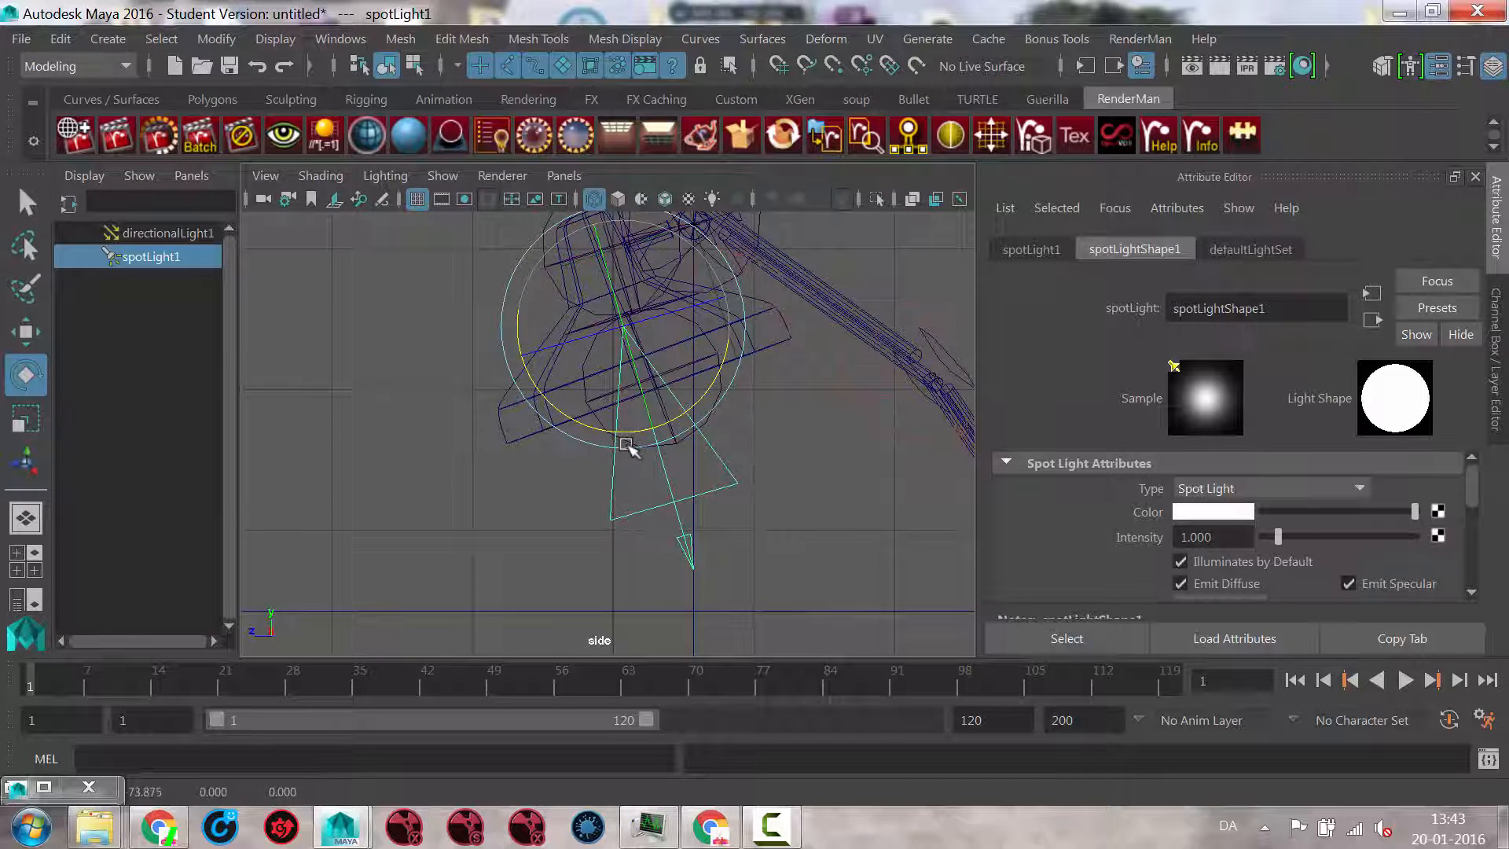
Step: Move the spot light up into the neck of the lamp shade, to about Y 10.844, Z 0.069, and fine-tune its tilt
{"action": "key", "text": "w"}
{"action": "left_click_drag", "start_coordinate": [629, 329], "coordinate": [609, 278]}
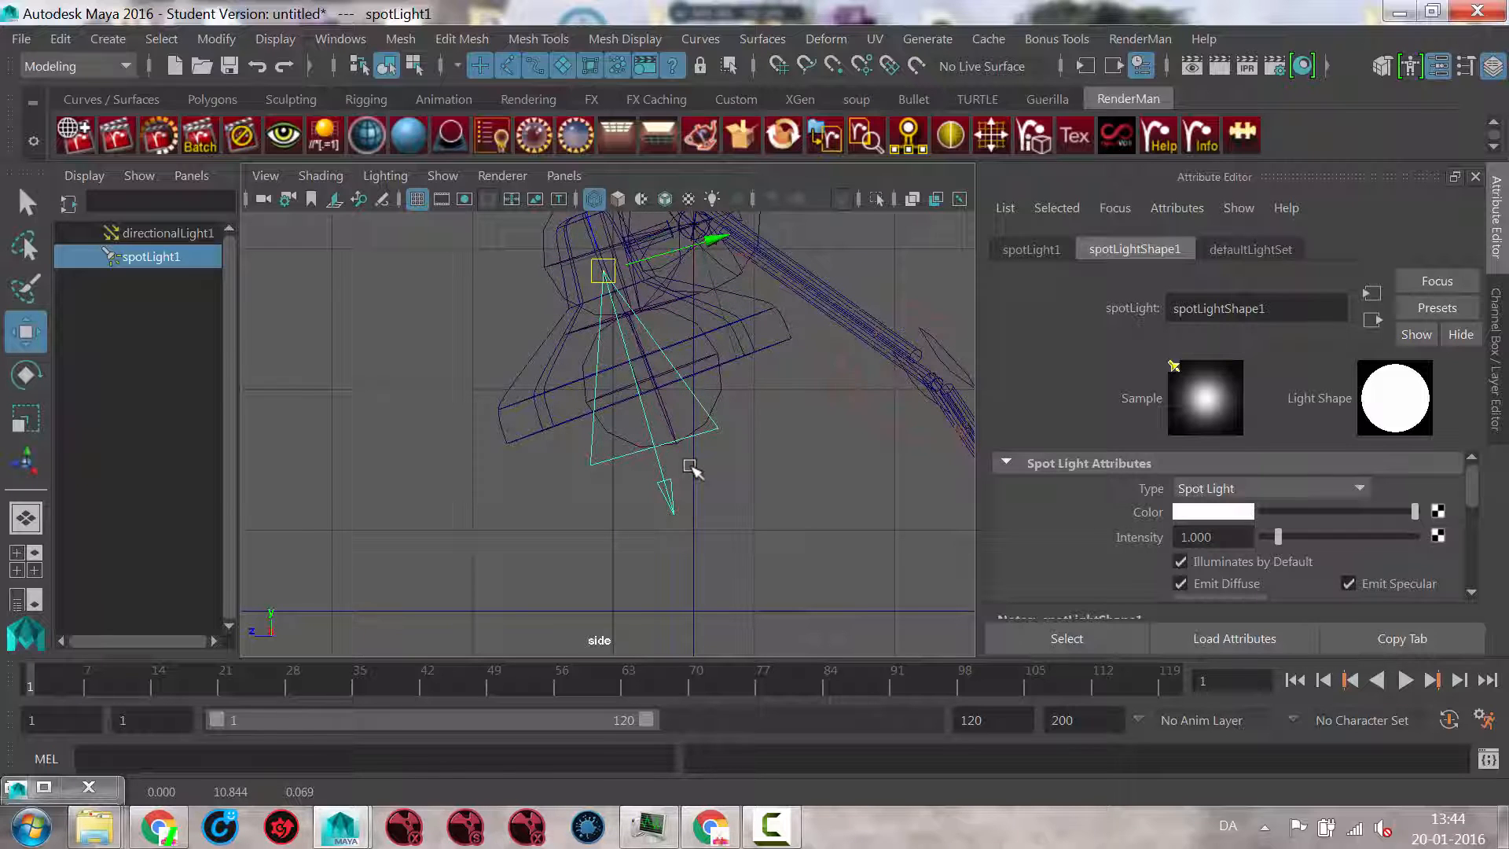
{"action": "key", "text": "e"}
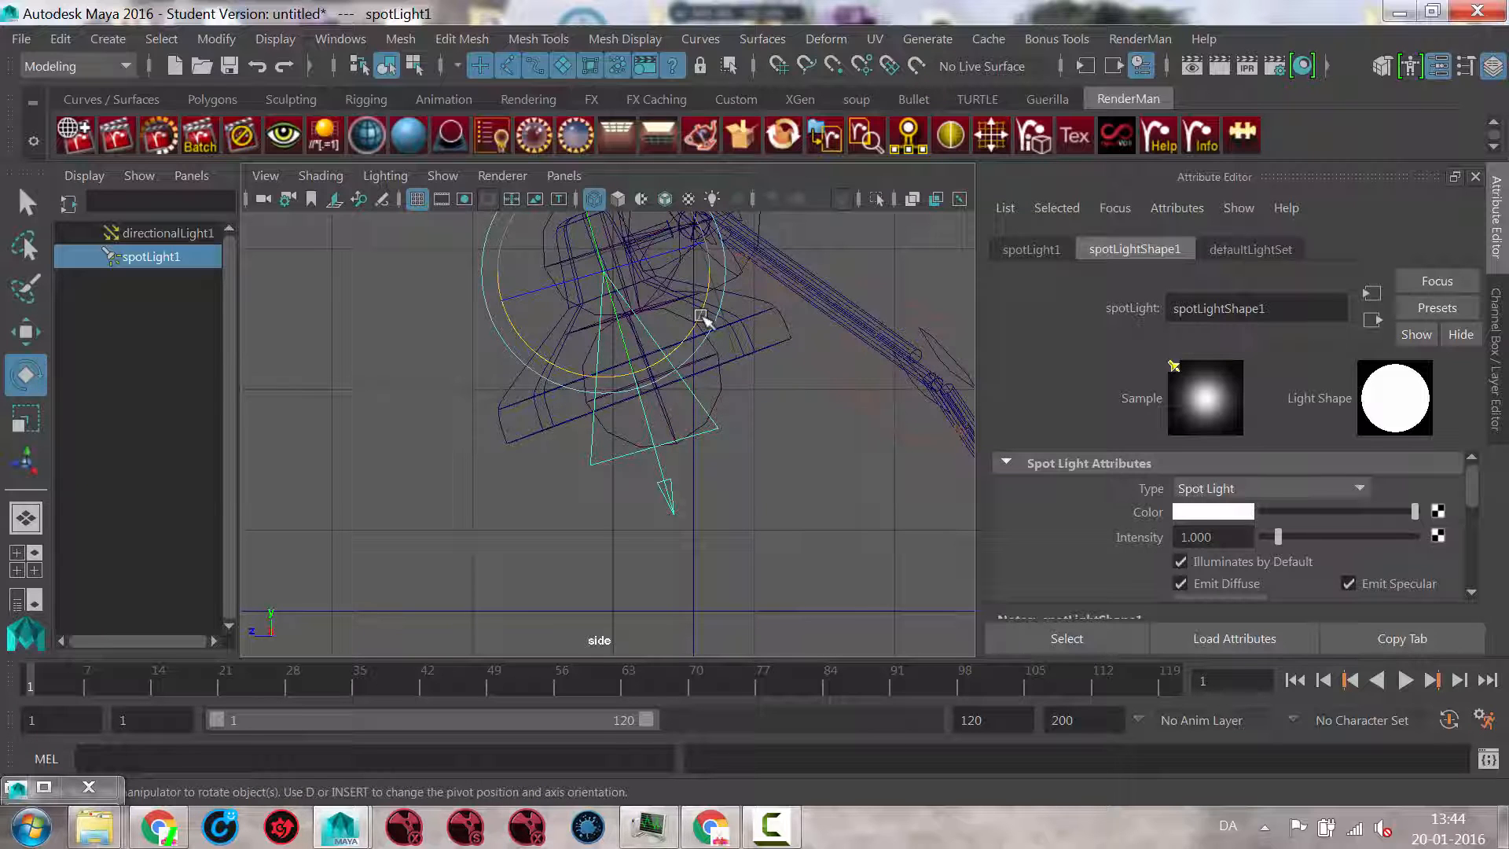
{"action": "left_click_drag", "start_coordinate": [702, 316], "coordinate": [708, 308]}
Step: In the front view, move the spot light sideways along X to center it inside the lamp shade
{"action": "key", "text": "space"}
{"action": "left_click_drag", "start_coordinate": [783, 400], "coordinate": [790, 446]}
{"action": "middle_click_drag", "start_coordinate": [647, 349], "coordinate": [656, 476], "text": "alt"}
{"action": "right_click_drag", "start_coordinate": [531, 393], "coordinate": [724, 401], "text": "alt"}
{"action": "middle_click_drag", "start_coordinate": [697, 279], "coordinate": [744, 535], "text": "alt"}
{"action": "right_click_drag", "start_coordinate": [744, 536], "coordinate": [899, 556], "text": "alt"}
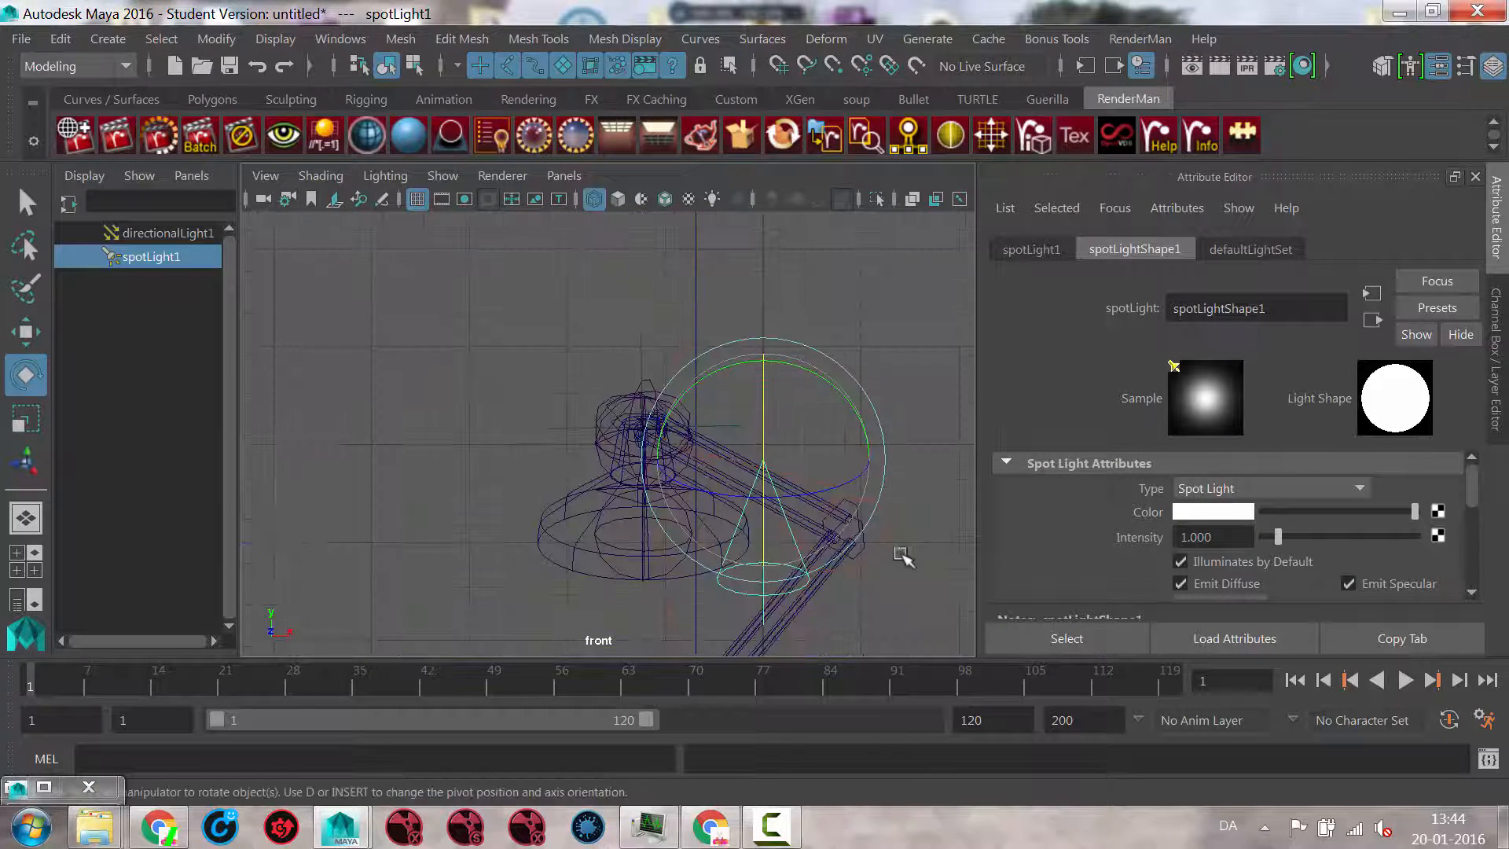
{"action": "key", "text": "w"}
{"action": "left_click_drag", "start_coordinate": [871, 457], "coordinate": [772, 438]}
Step: Return to the perspective view with smooth shading and scene lighting, and inspect the spot light's pool on the tabletop
{"action": "key", "text": "space"}
{"action": "left_click_drag", "start_coordinate": [811, 454], "coordinate": [690, 519], "text": "alt"}
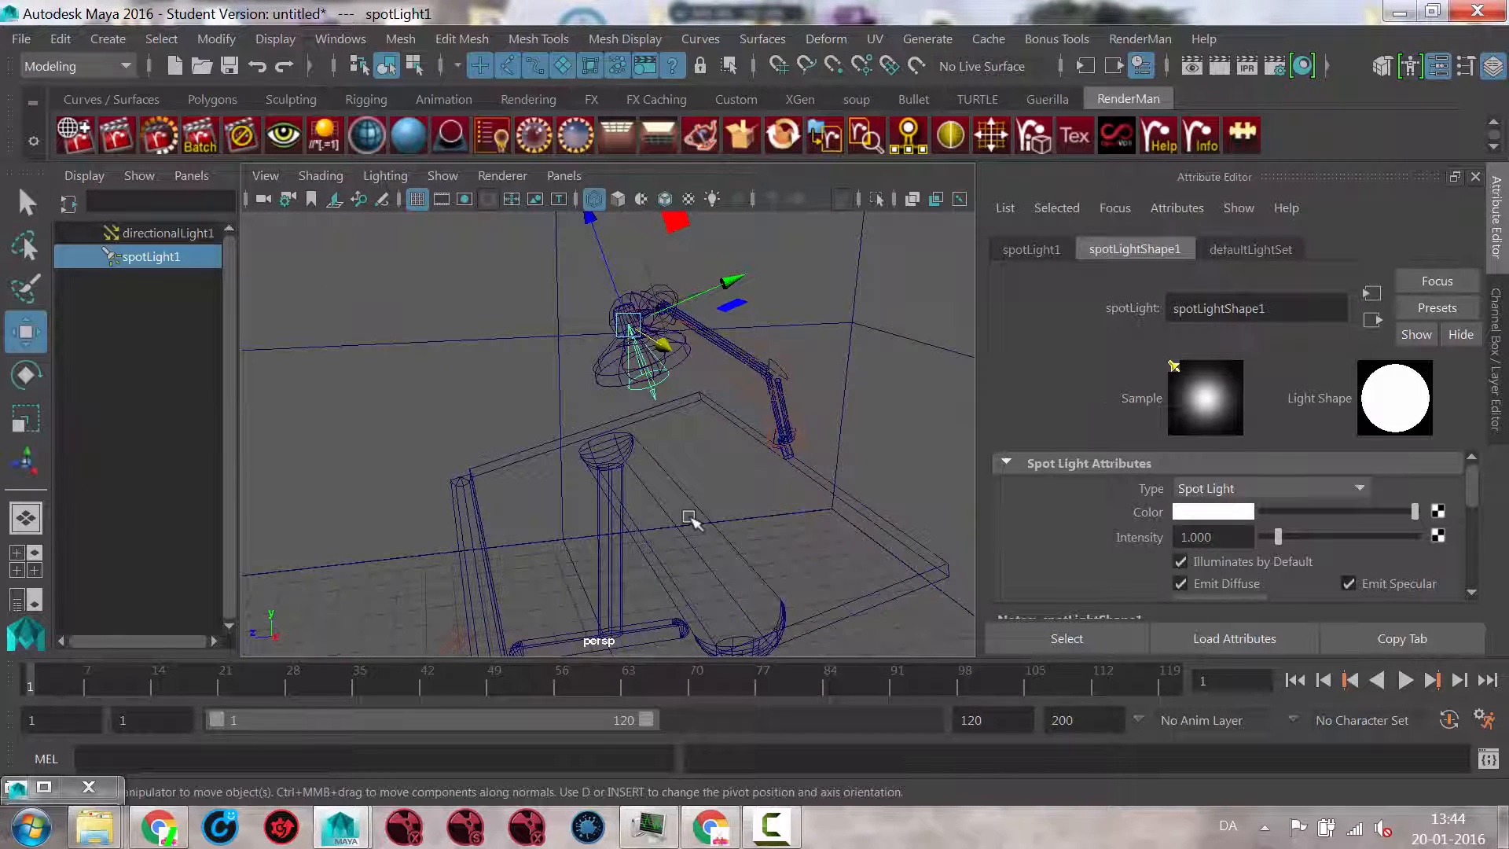
{"action": "key", "text": "5"}
{"action": "key", "text": "7"}
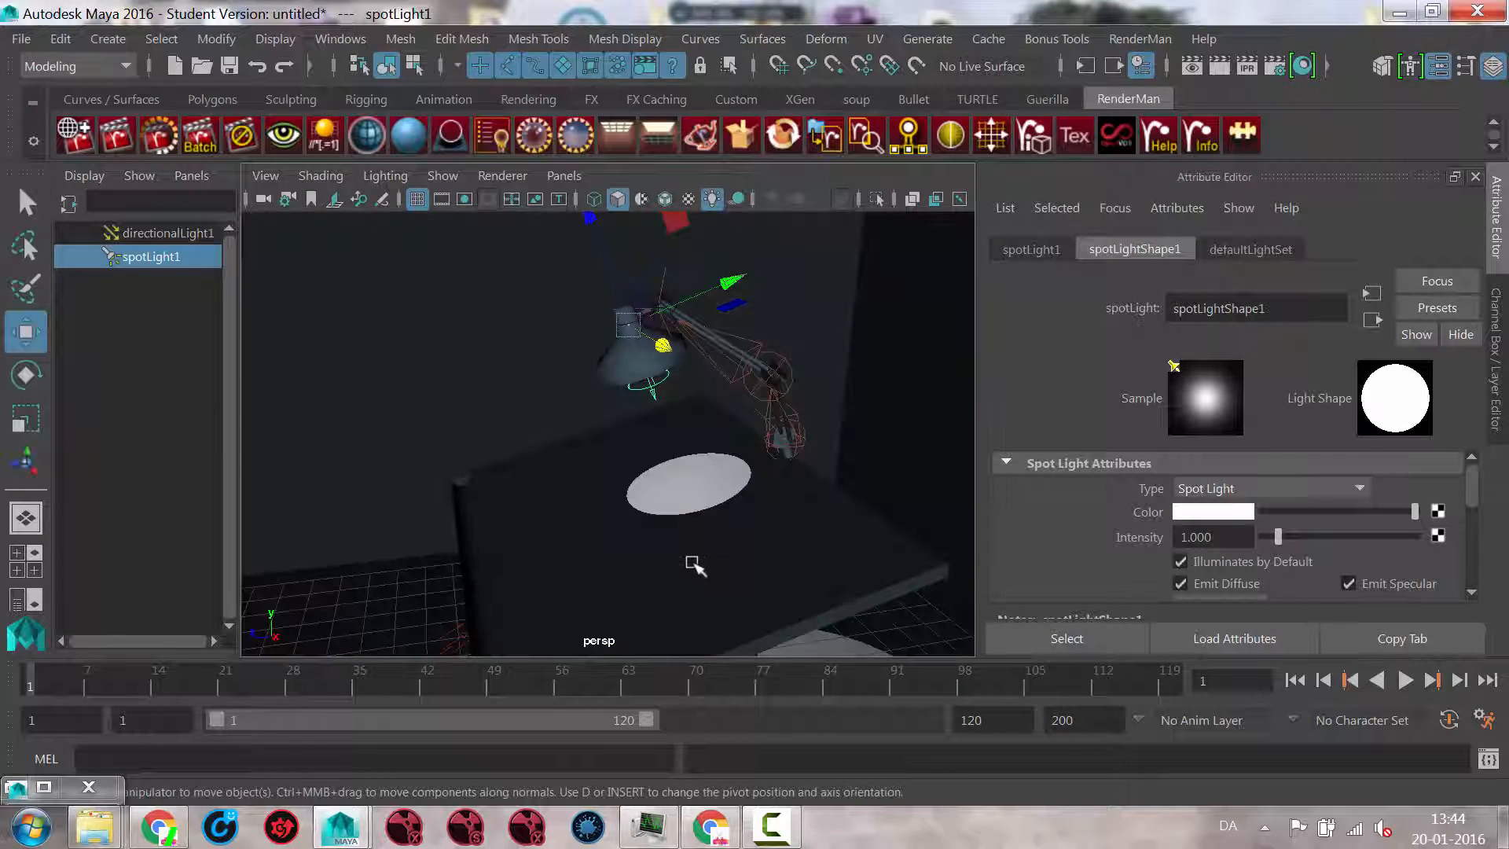
{"action": "left_click_drag", "start_coordinate": [696, 565], "coordinate": [731, 450], "text": "alt"}
{"action": "right_click_drag", "start_coordinate": [731, 449], "coordinate": [767, 456], "text": "alt"}
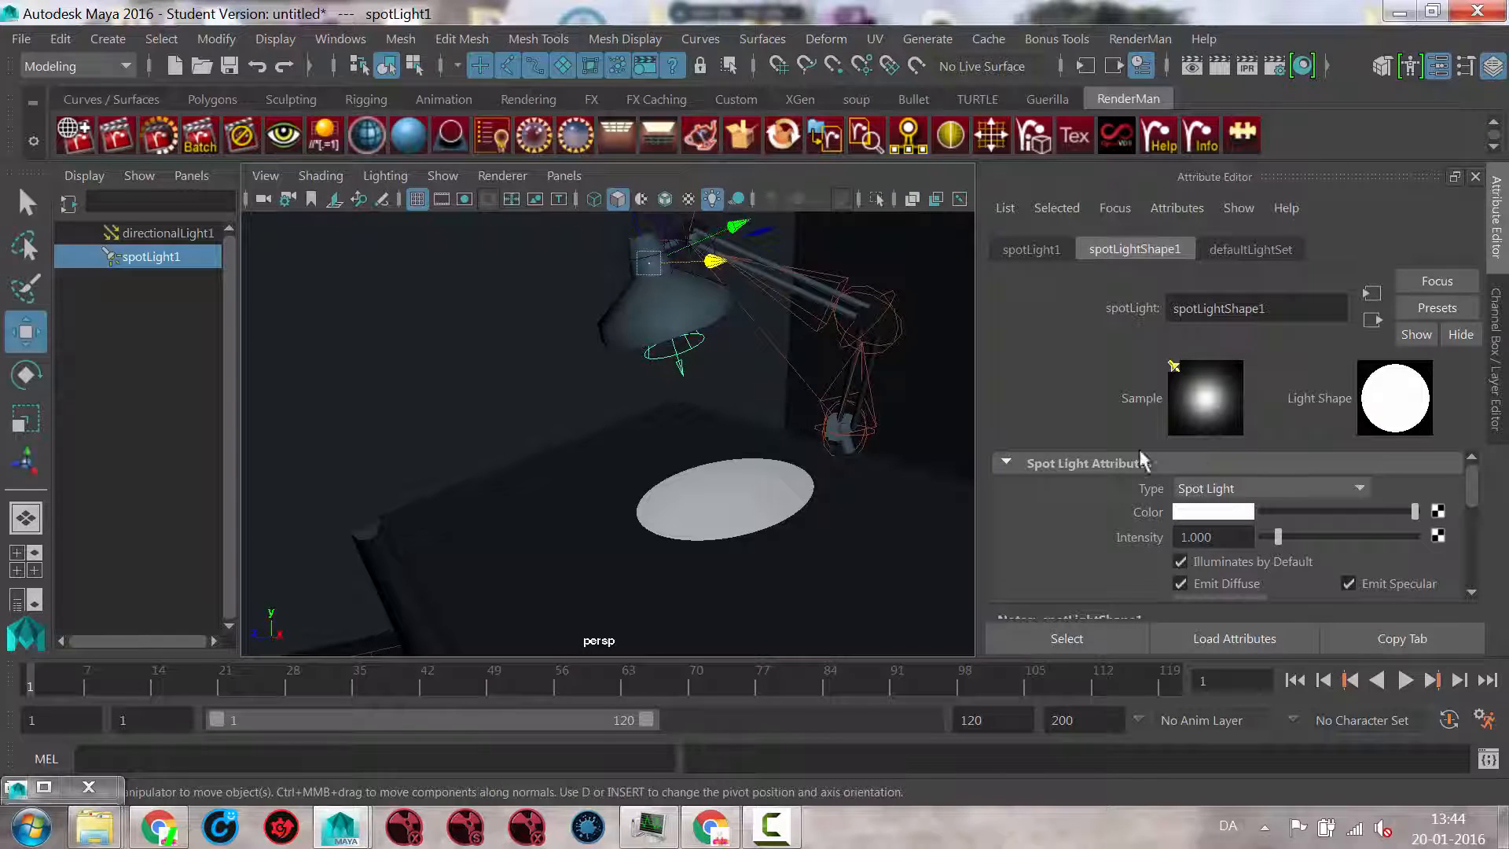
Step: Set the spot light's cone angle to about 98.860 to widen its beam over the tabletop
{"action": "left_click_drag", "start_coordinate": [1472, 490], "coordinate": [1474, 521]}
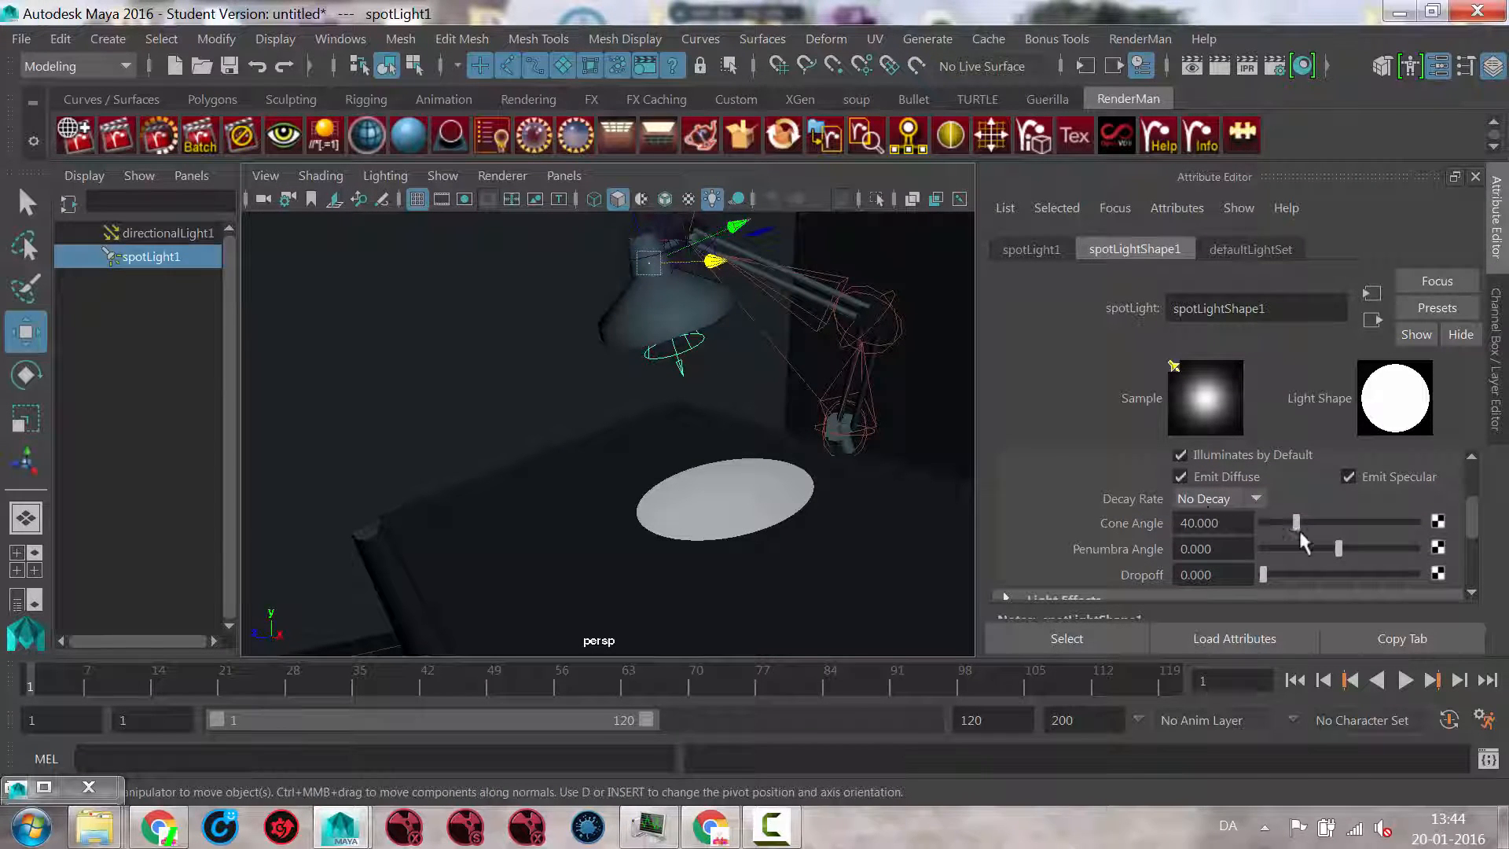
{"action": "left_click_drag", "start_coordinate": [1301, 529], "coordinate": [1345, 522]}
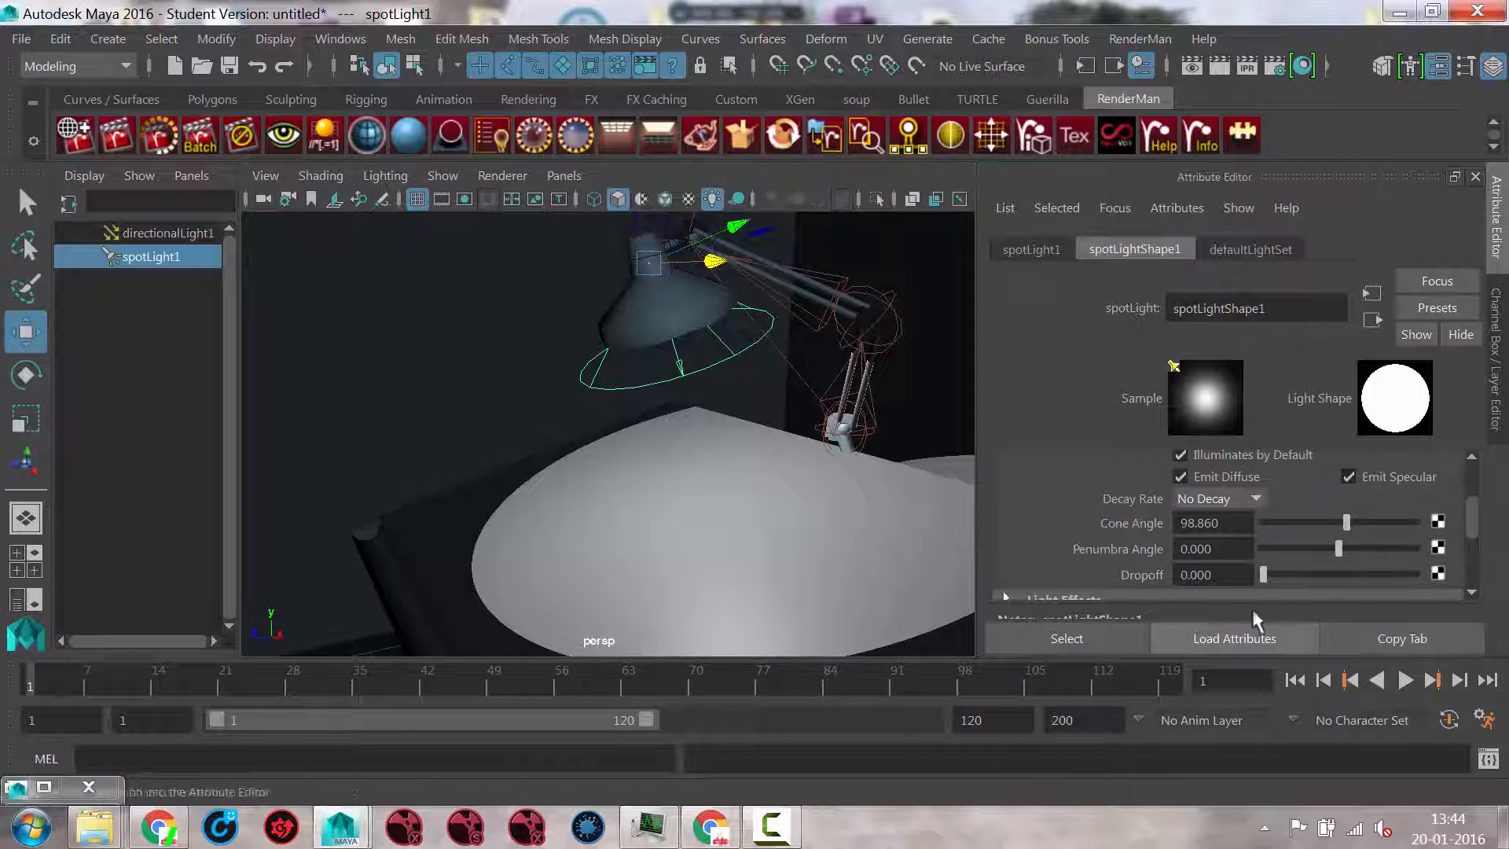
{"action": "left_click_drag", "start_coordinate": [916, 534], "coordinate": [1054, 562], "text": "alt"}
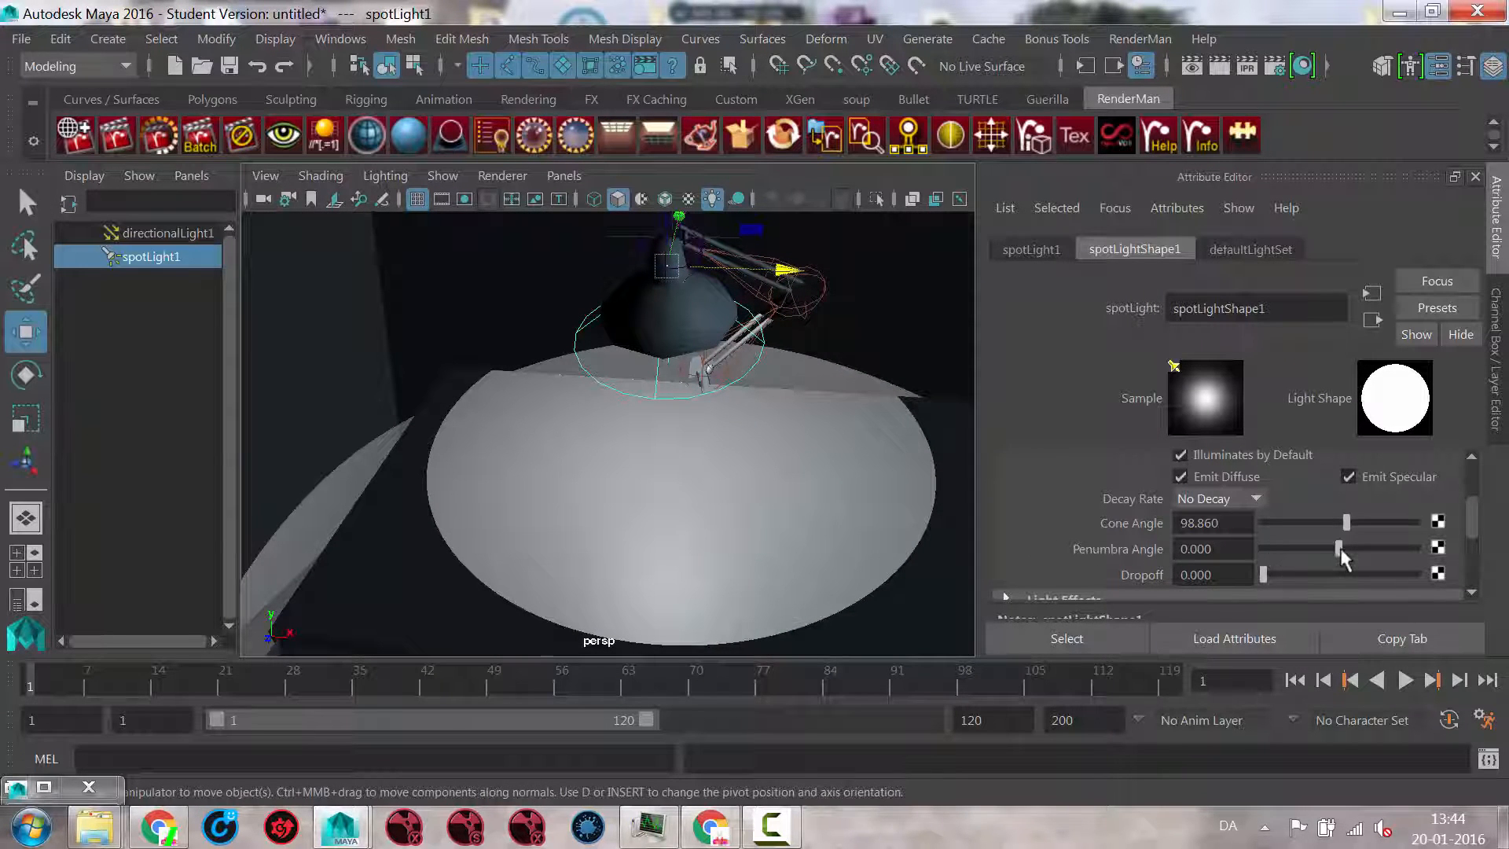
Step: Soften the spot light's edge with a penumbra angle of 2.539 and set its dropoff to 1.321
{"action": "mouse_move", "coordinate": [1341, 557]}
{"action": "left_mouse_down"}
{"action": "mouse_move", "coordinate": [1308, 557]}
{"action": "mouse_move", "coordinate": [1386, 557]}
{"action": "mouse_move", "coordinate": [1330, 557]}
{"action": "mouse_move", "coordinate": [1358, 556]}
{"action": "left_mouse_up"}
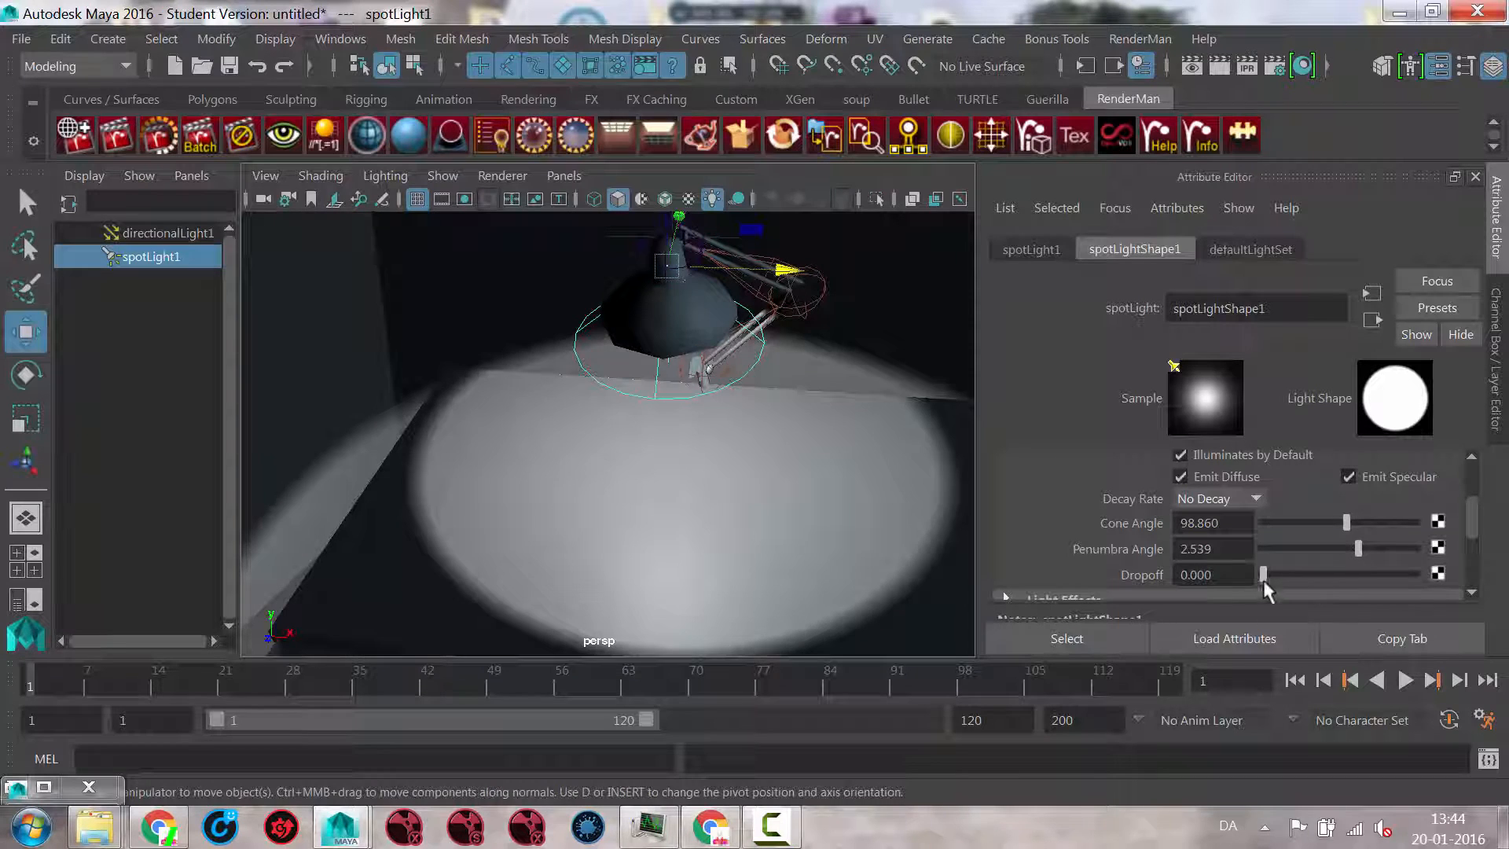
{"action": "left_click_drag", "start_coordinate": [1264, 578], "coordinate": [1263, 578]}
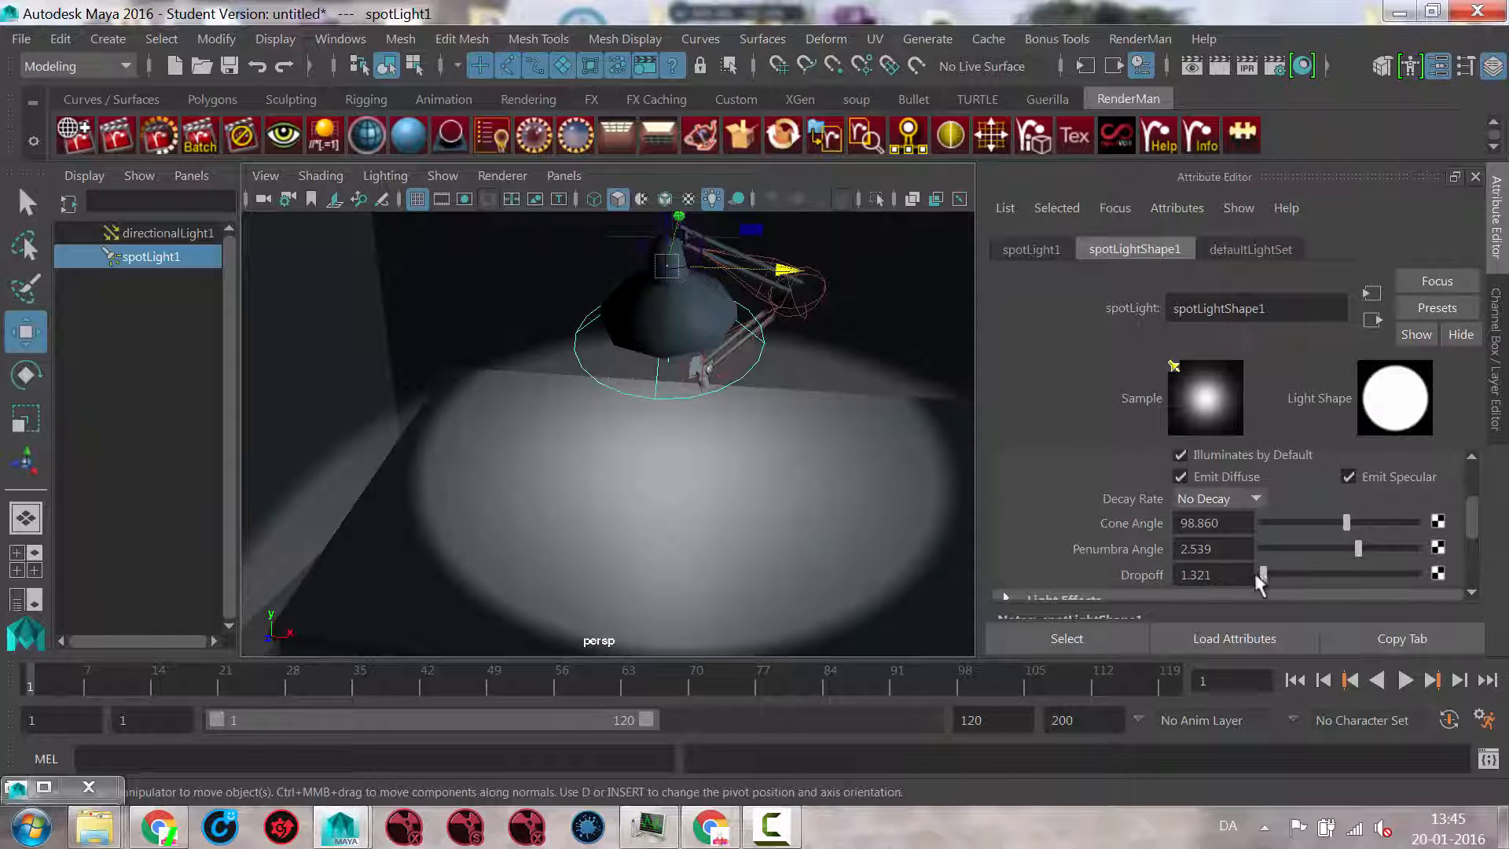
{"action": "left_click_drag", "start_coordinate": [795, 469], "coordinate": [692, 523], "text": "alt"}
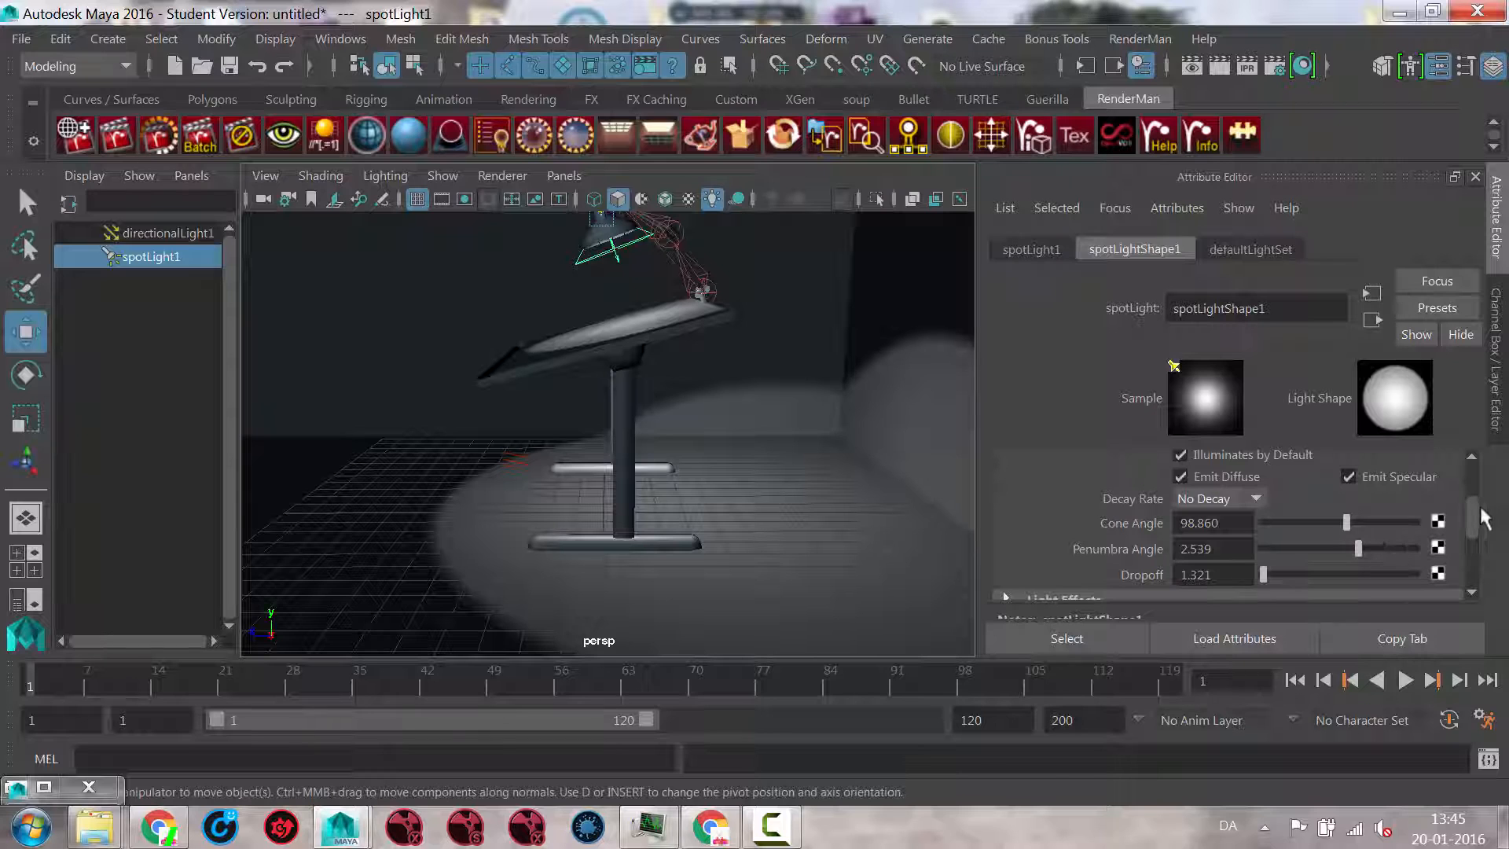
Step: Enable depth map shadows for the spot light in its shadow attributes
{"action": "left_click_drag", "start_coordinate": [1470, 501], "coordinate": [1472, 534]}
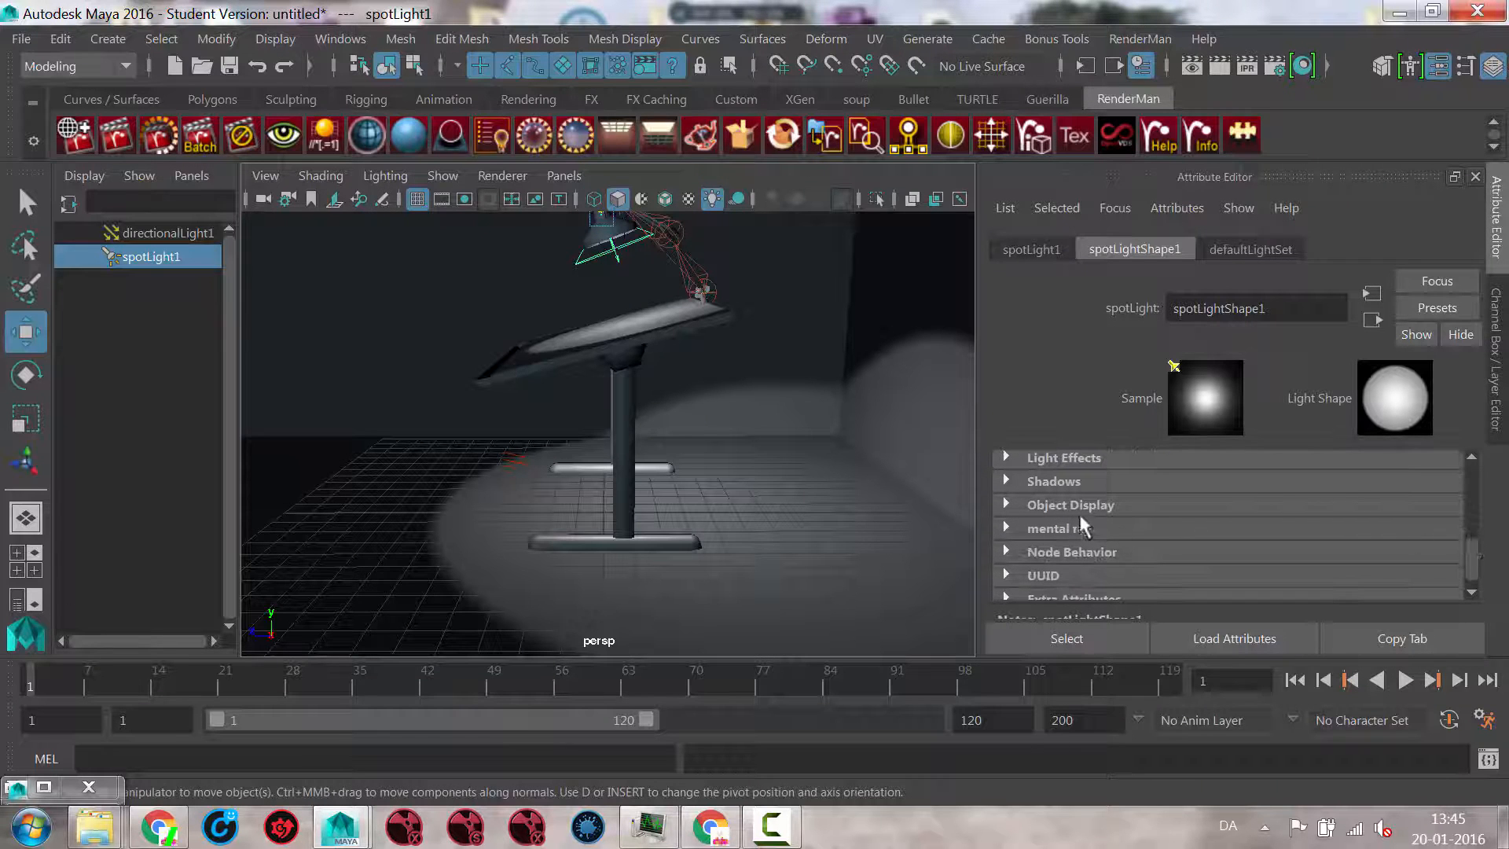
{"action": "left_click", "coordinate": [1009, 480]}
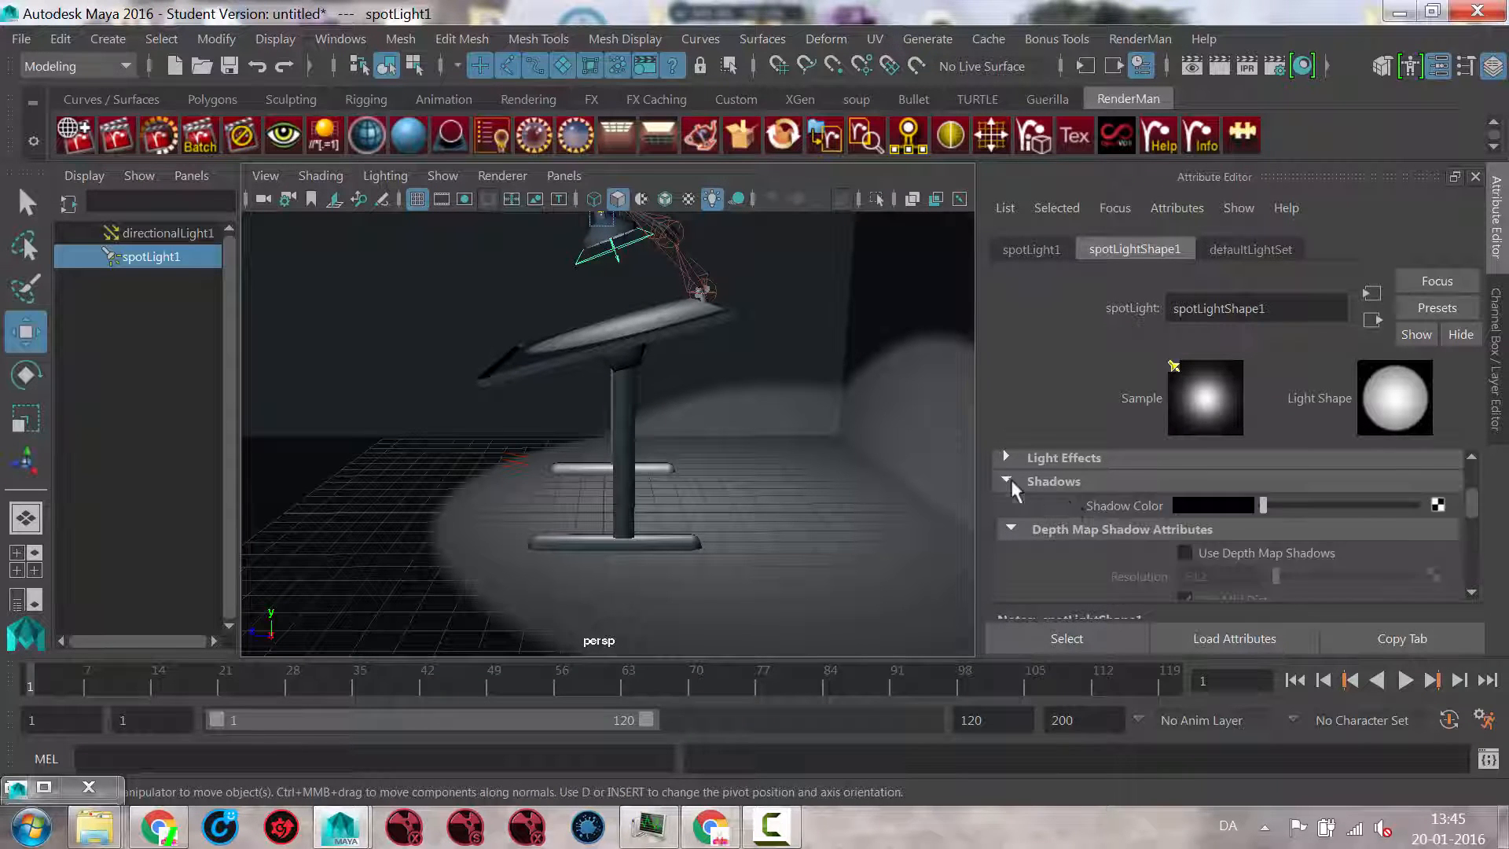
{"action": "left_click", "coordinate": [1186, 551]}
{"action": "left_click_drag", "start_coordinate": [701, 472], "coordinate": [770, 495], "text": "alt"}
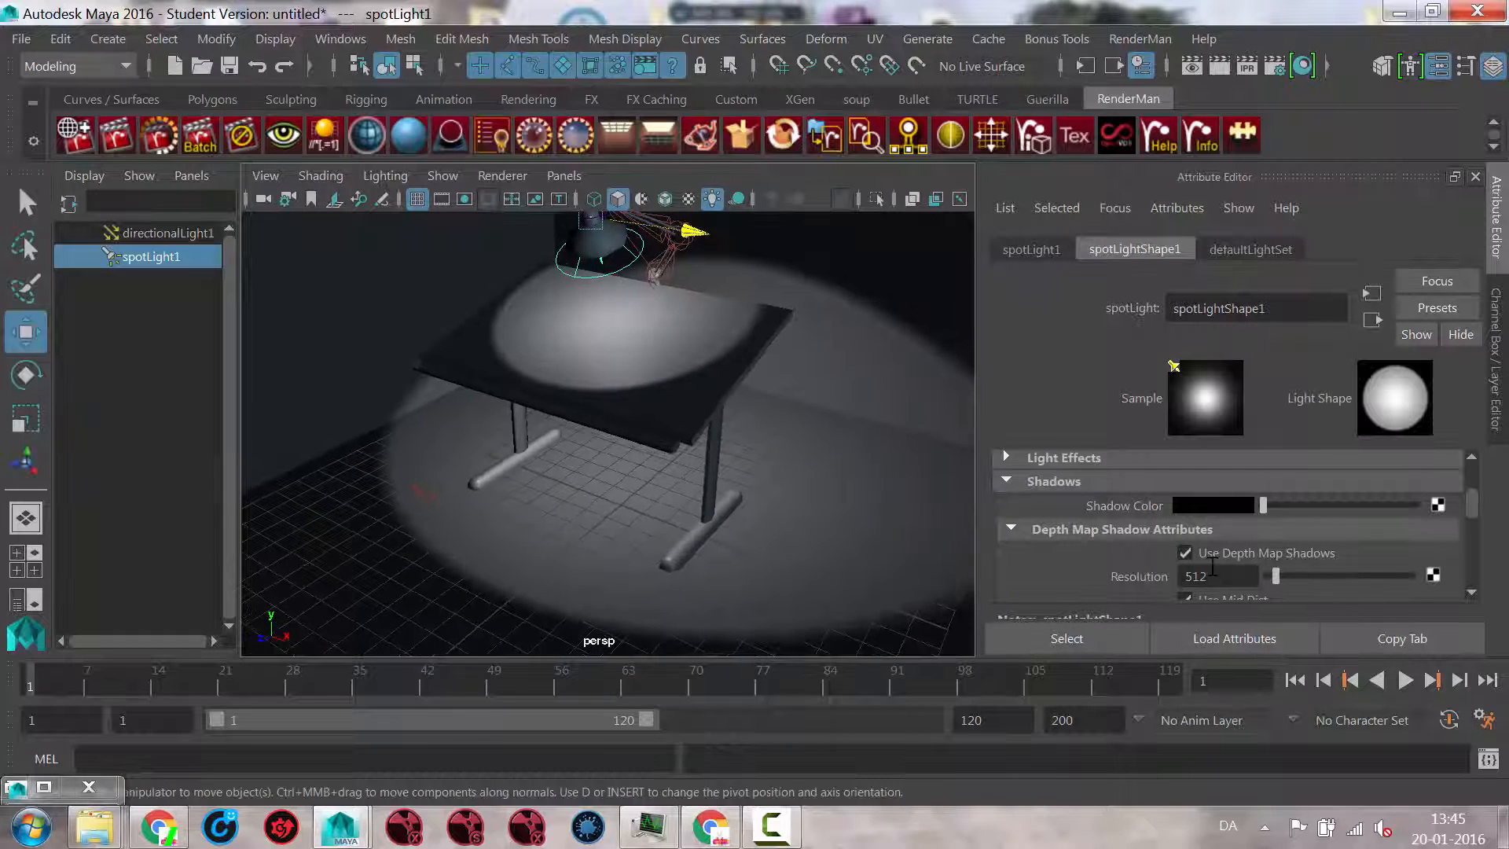
{"action": "middle_click_drag", "start_coordinate": [776, 328], "coordinate": [779, 383], "text": "alt"}
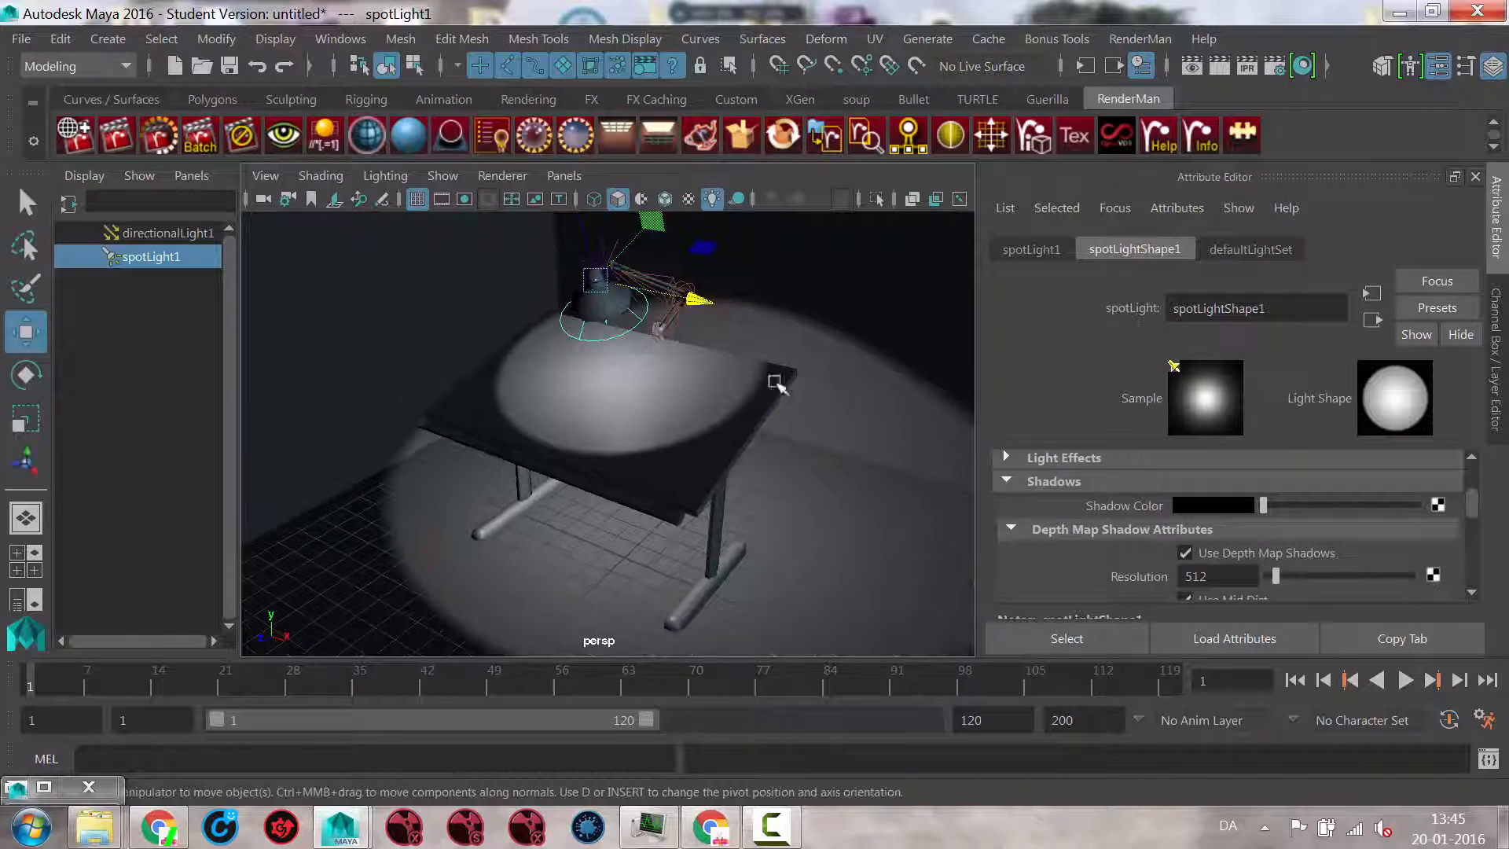
Step: Display shadows in the perspective viewport and inspect those cast by the lamp and table, undoing a trial move of the spot light
{"action": "left_click", "coordinate": [737, 201]}
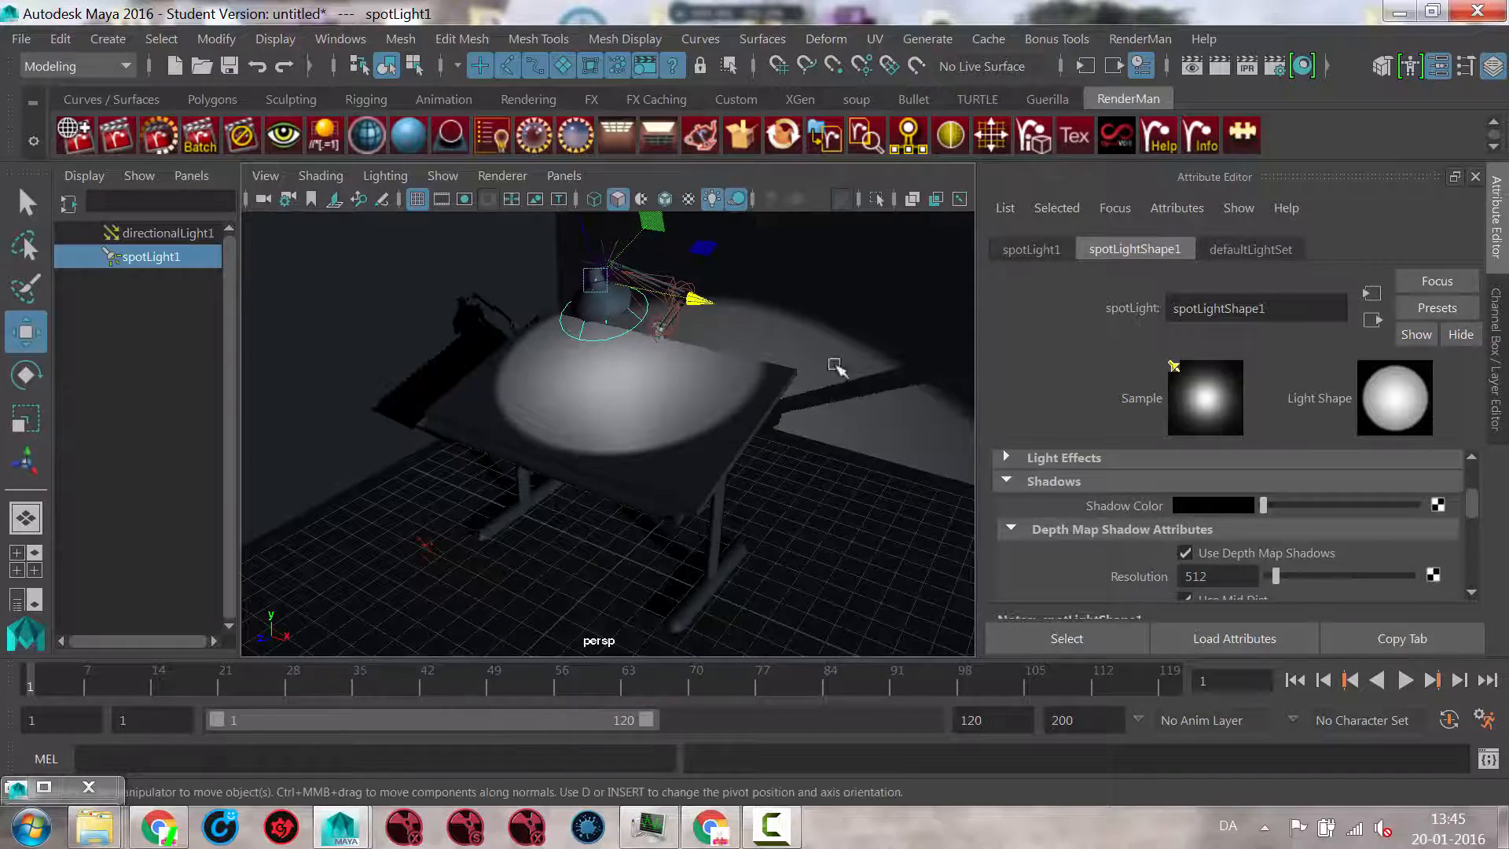
{"action": "left_click_drag", "start_coordinate": [836, 370], "coordinate": [803, 368], "text": "alt"}
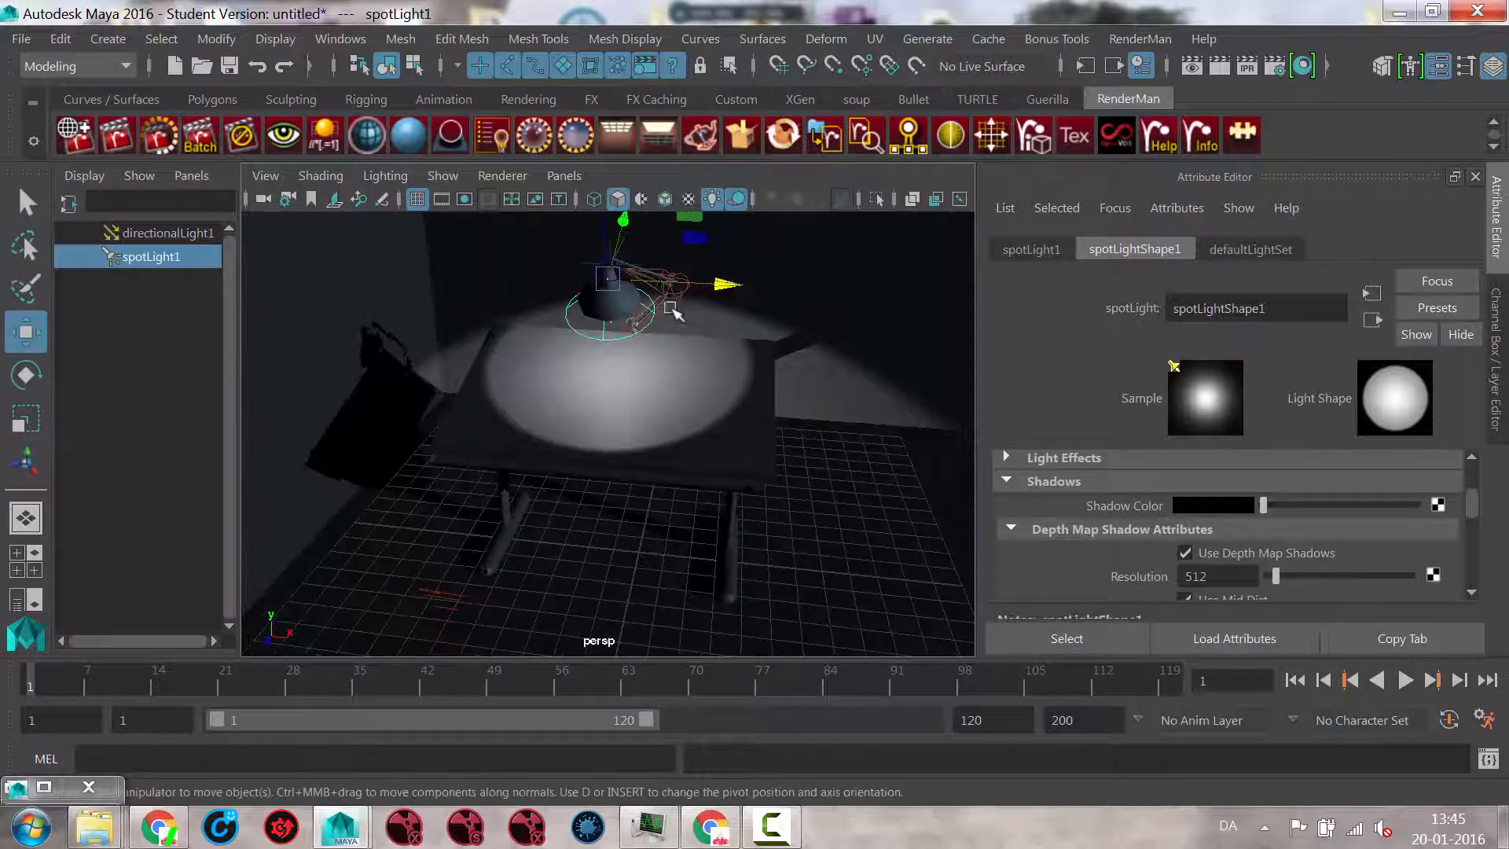
{"action": "left_click_drag", "start_coordinate": [608, 275], "coordinate": [621, 330]}
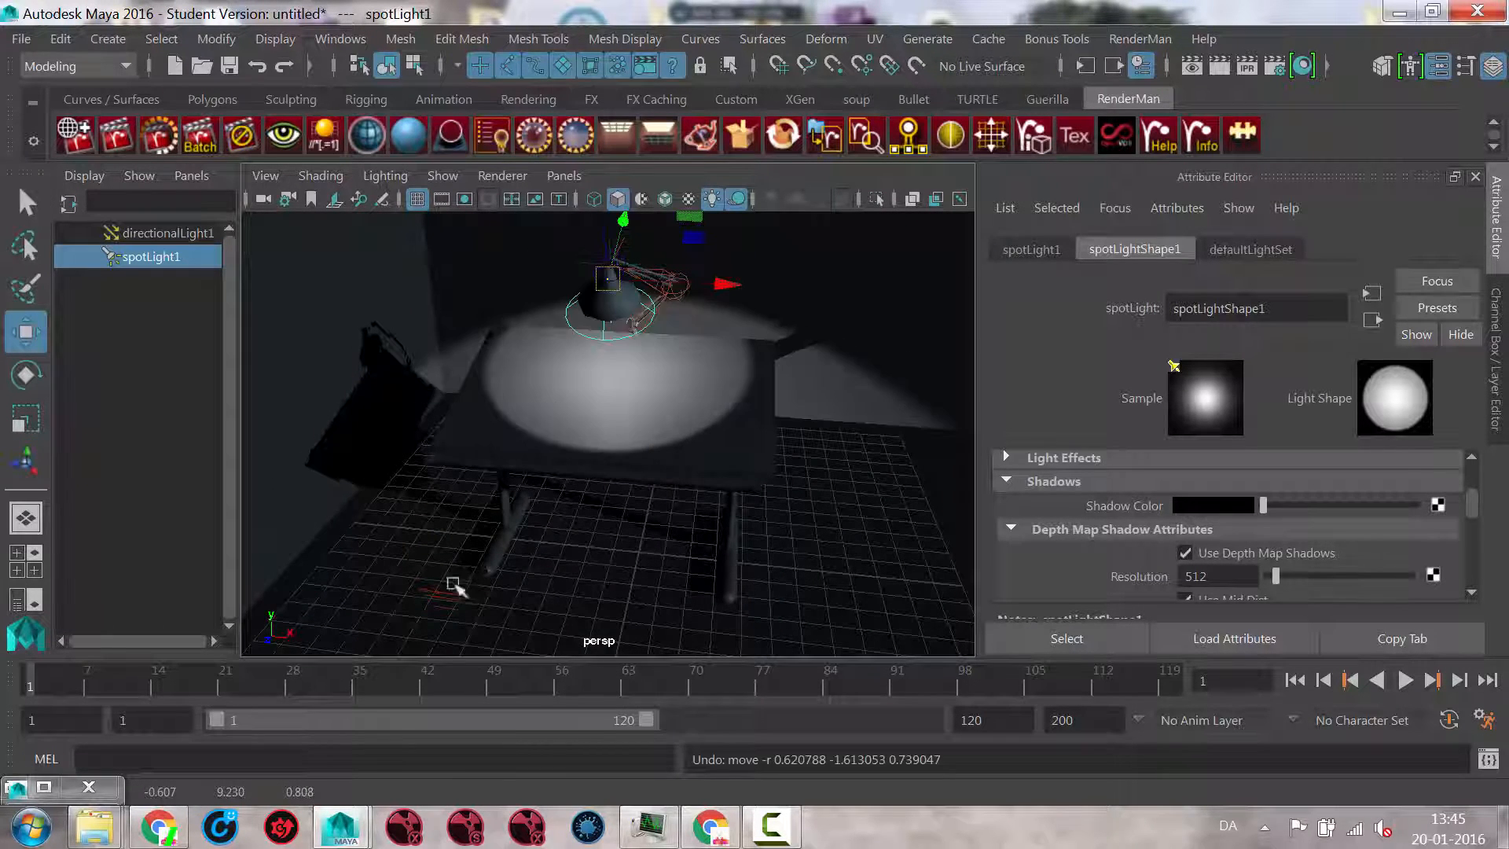
{"action": "left_click_drag", "start_coordinate": [455, 590], "coordinate": [442, 617], "text": "alt"}
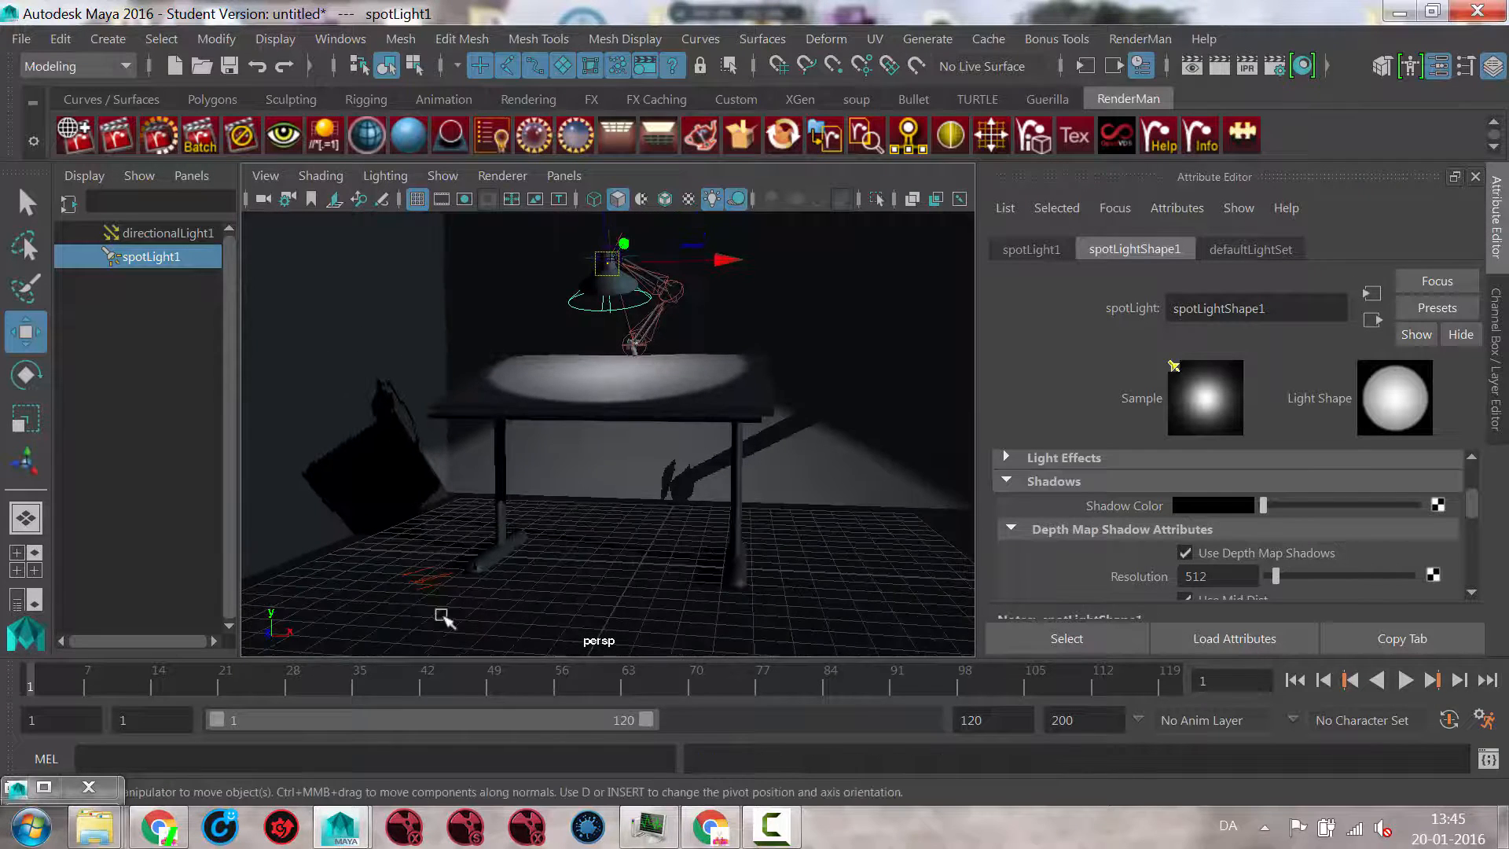
Step: Select the directional light near the table's legs and turn off its ray trace shadows
{"action": "left_click", "coordinate": [440, 578]}
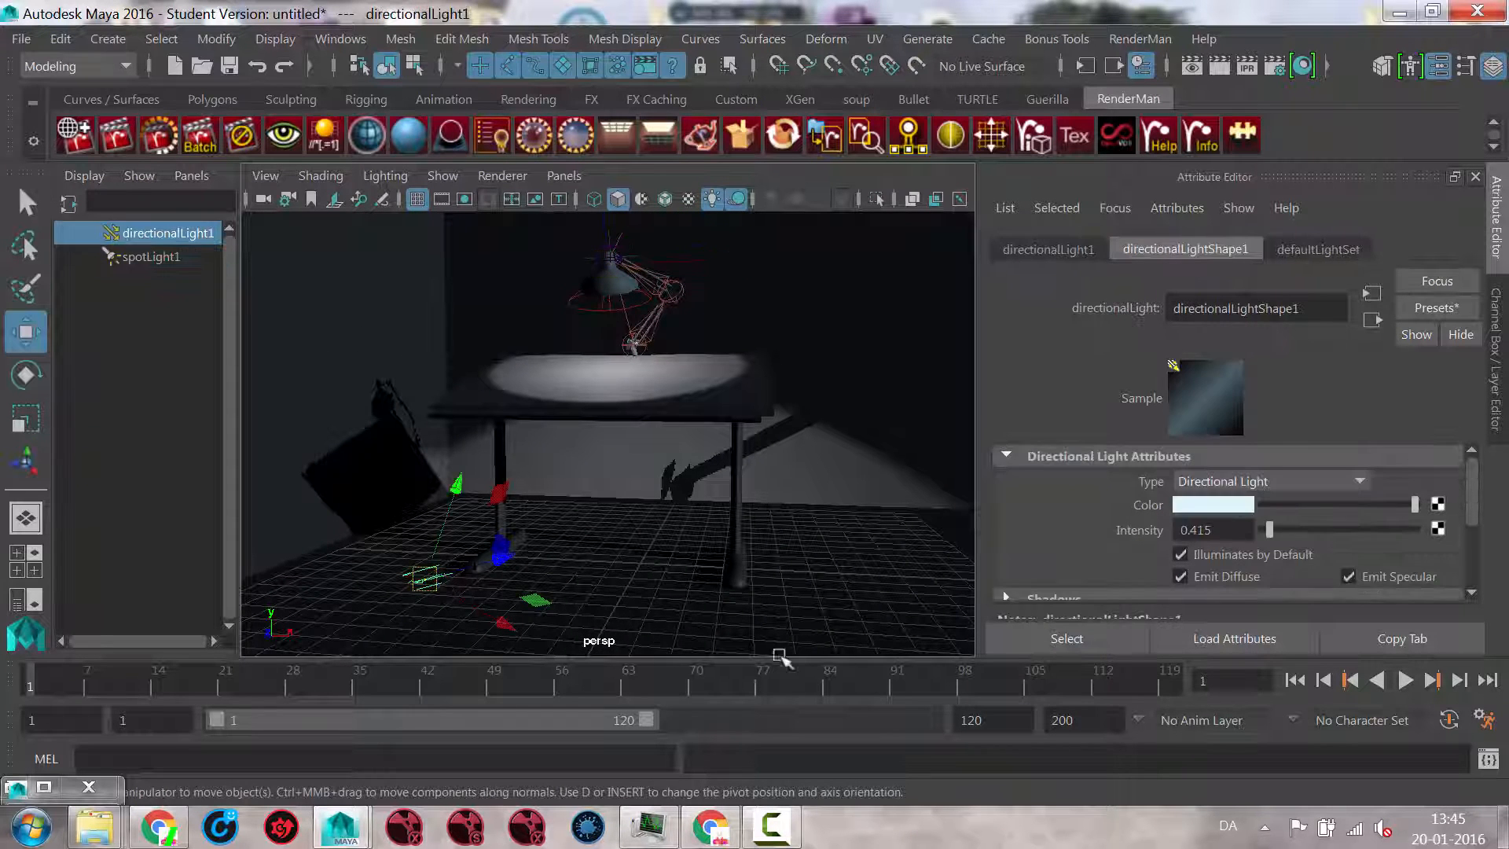
{"action": "left_click_drag", "start_coordinate": [1469, 488], "coordinate": [1476, 559]}
{"action": "left_click", "coordinate": [1053, 468]}
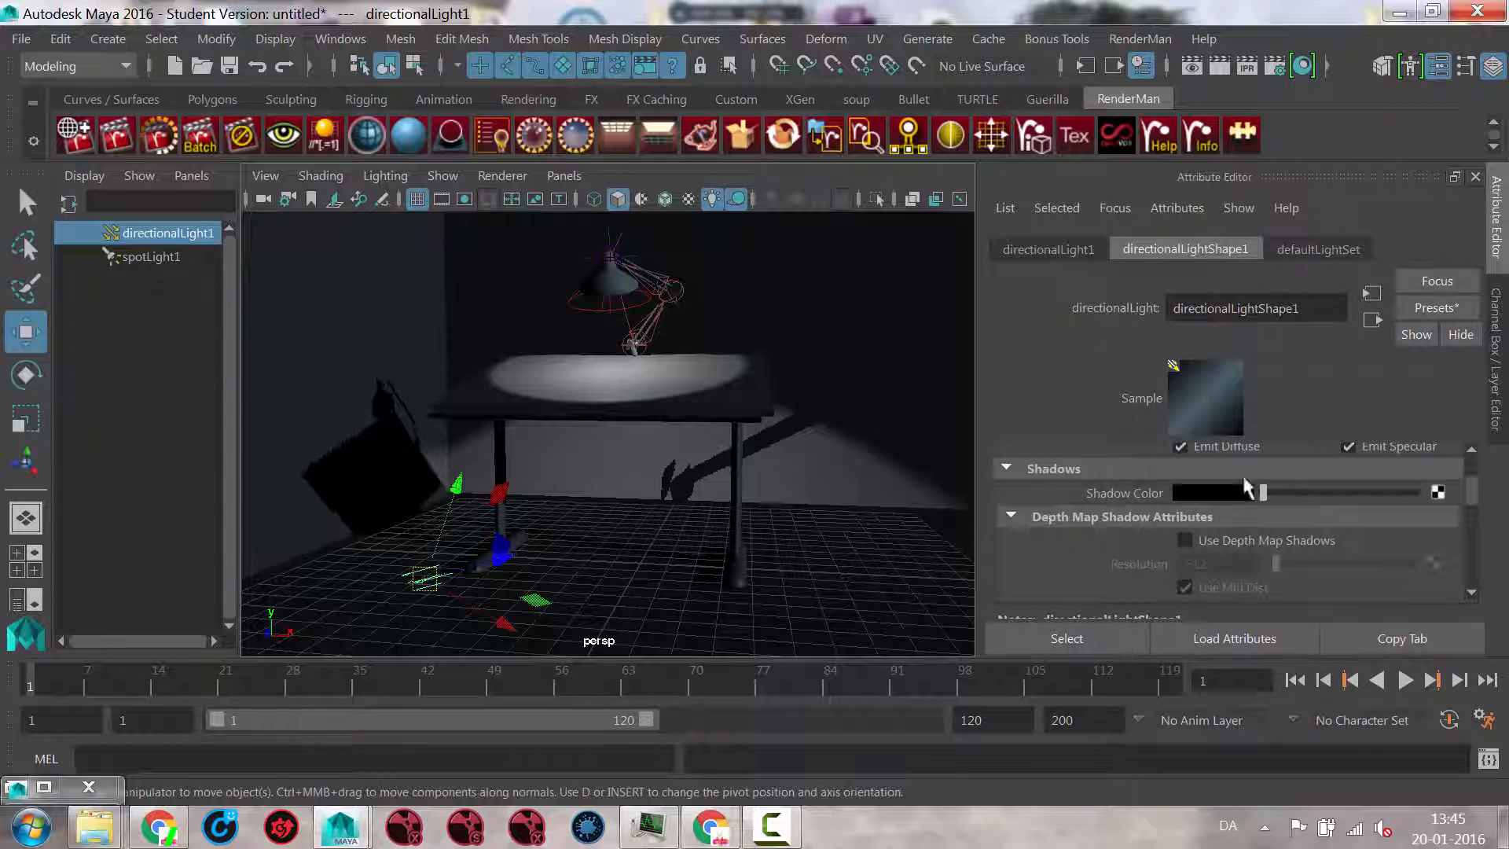
{"action": "left_click_drag", "start_coordinate": [1469, 495], "coordinate": [1471, 544]}
{"action": "left_click", "coordinate": [1185, 515]}
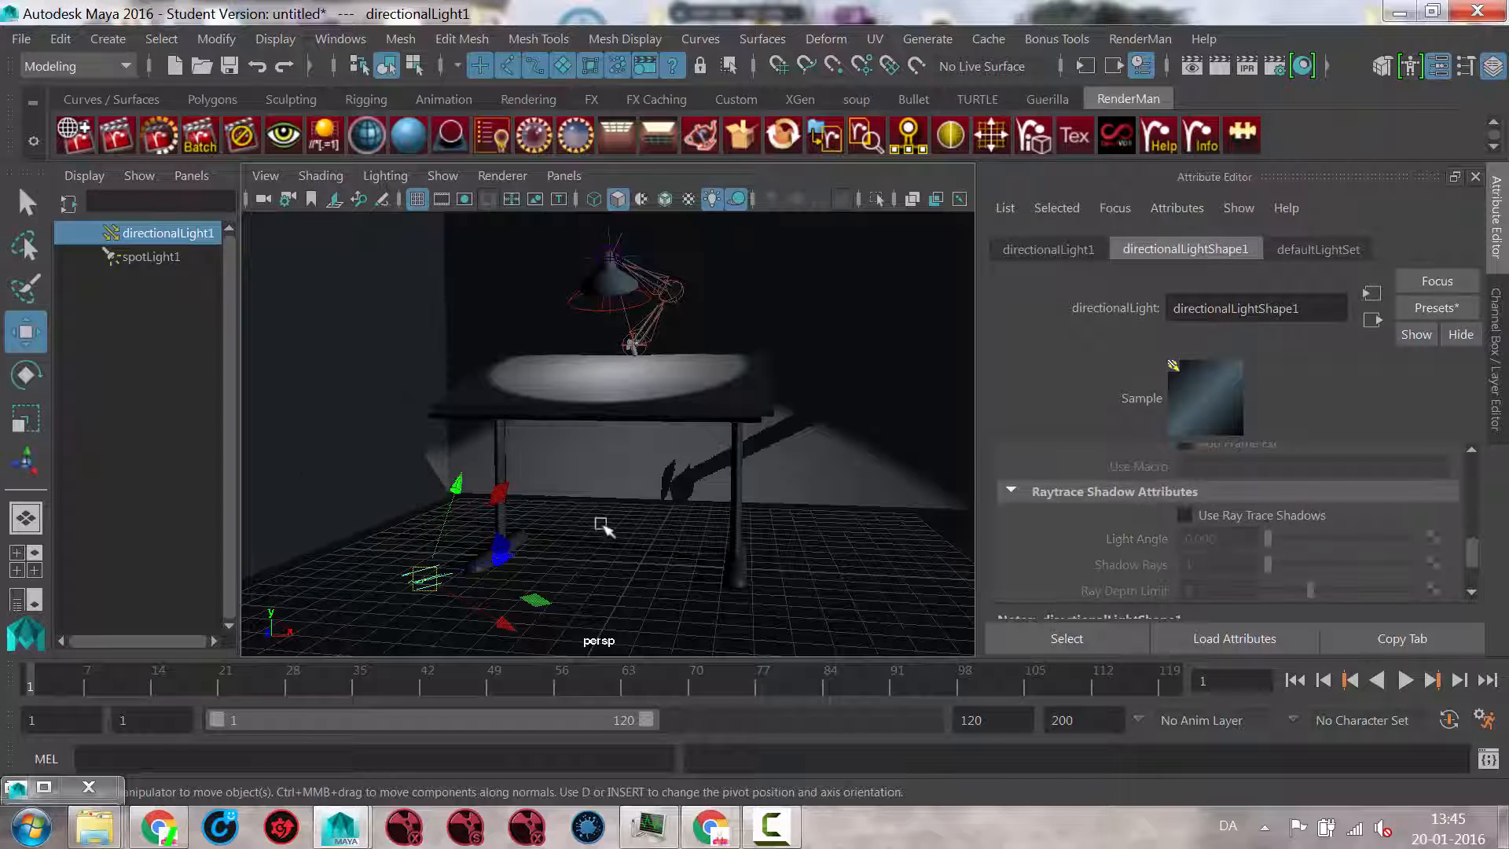
{"action": "mouse_move", "coordinate": [557, 533]}
{"action": "left_mouse_down", "text": "alt"}
{"action": "mouse_move", "coordinate": [570, 545]}
{"action": "mouse_move", "coordinate": [496, 539]}
{"action": "mouse_move", "coordinate": [628, 570]}
{"action": "mouse_move", "coordinate": [589, 467]}
{"action": "left_mouse_up", "text": "alt"}
{"action": "right_click_drag", "start_coordinate": [533, 387], "coordinate": [735, 352], "text": "alt"}
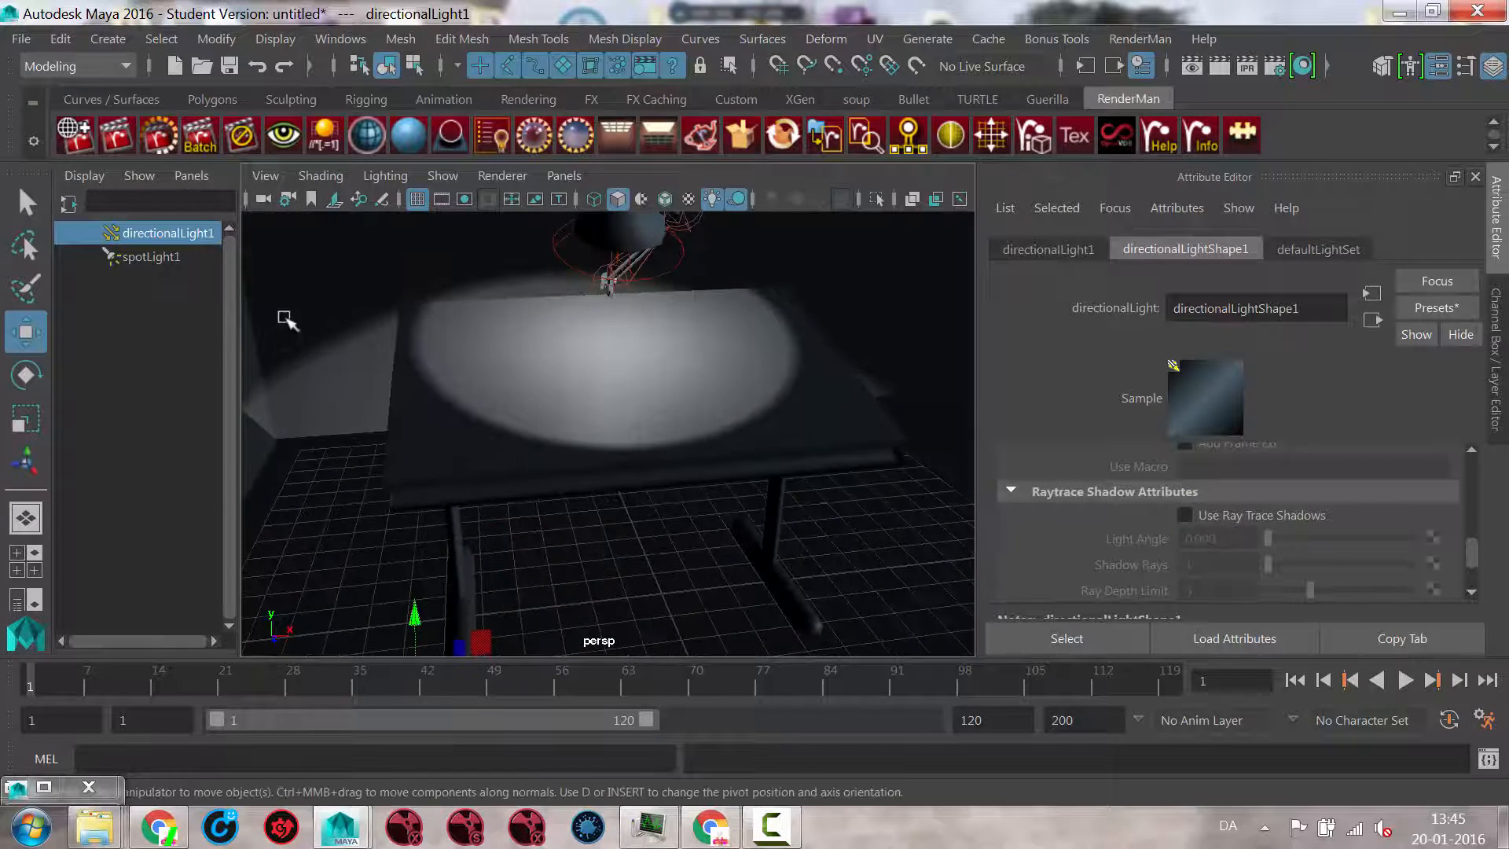
Step: Tint the spot light a warm off-white using hue 33.627 with a low saturation
{"action": "left_click", "coordinate": [156, 255]}
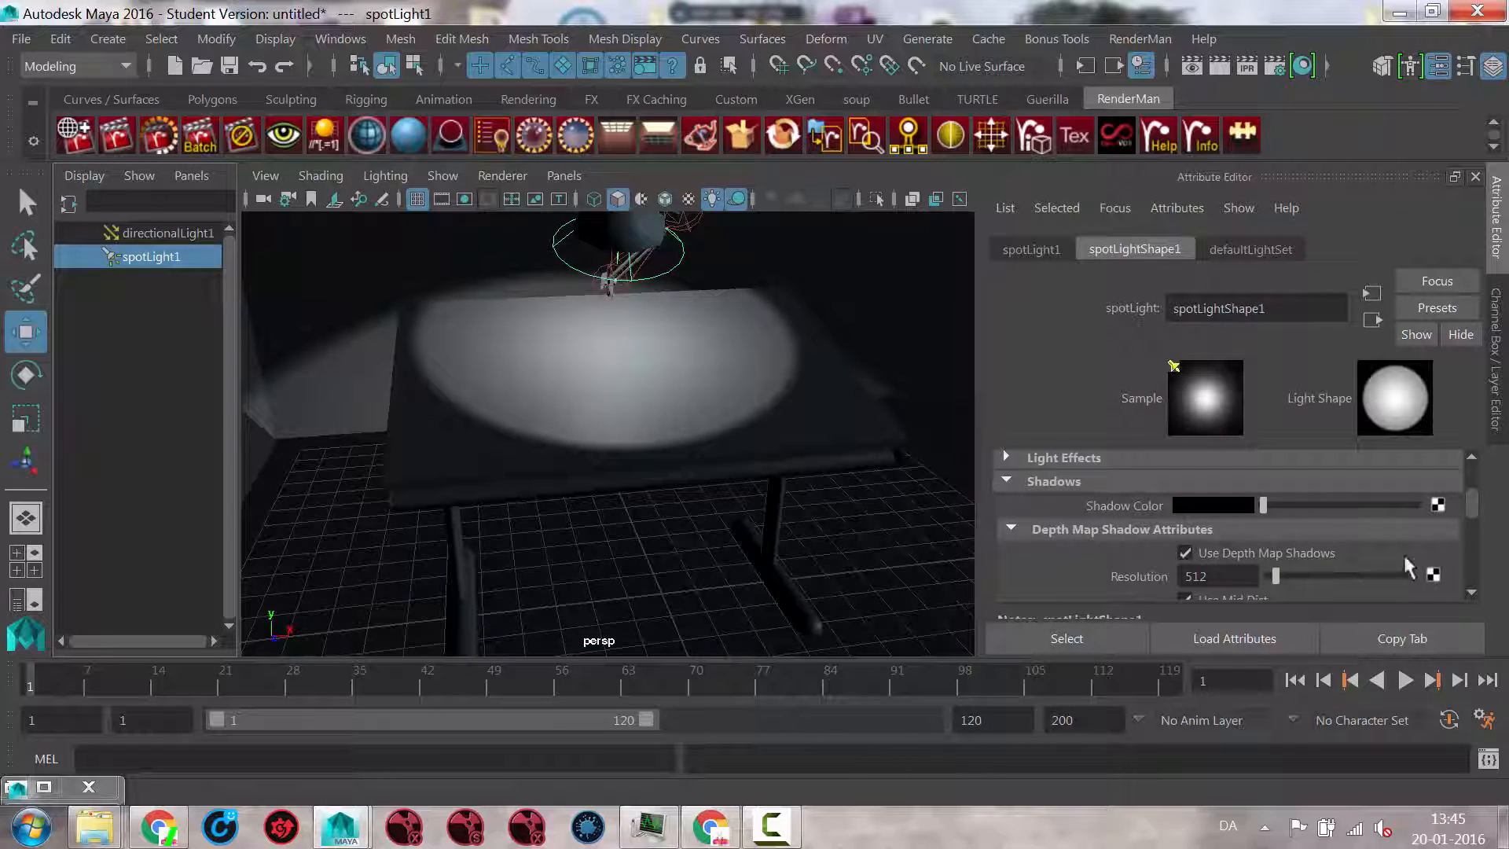
{"action": "left_click_drag", "start_coordinate": [1476, 512], "coordinate": [1475, 479]}
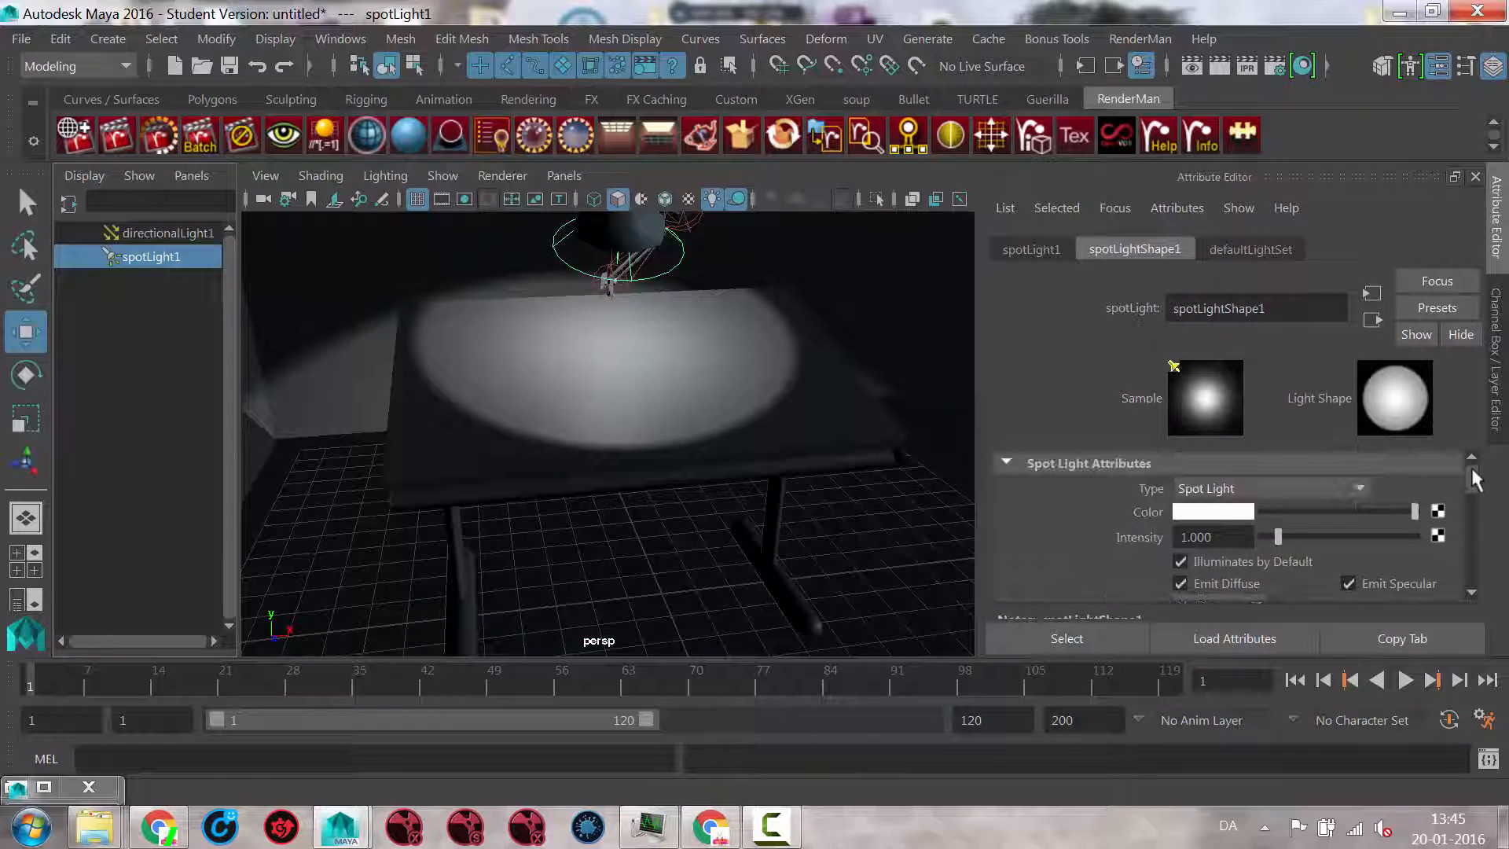
{"action": "left_click", "coordinate": [1244, 515]}
{"action": "left_click", "coordinate": [1199, 579]}
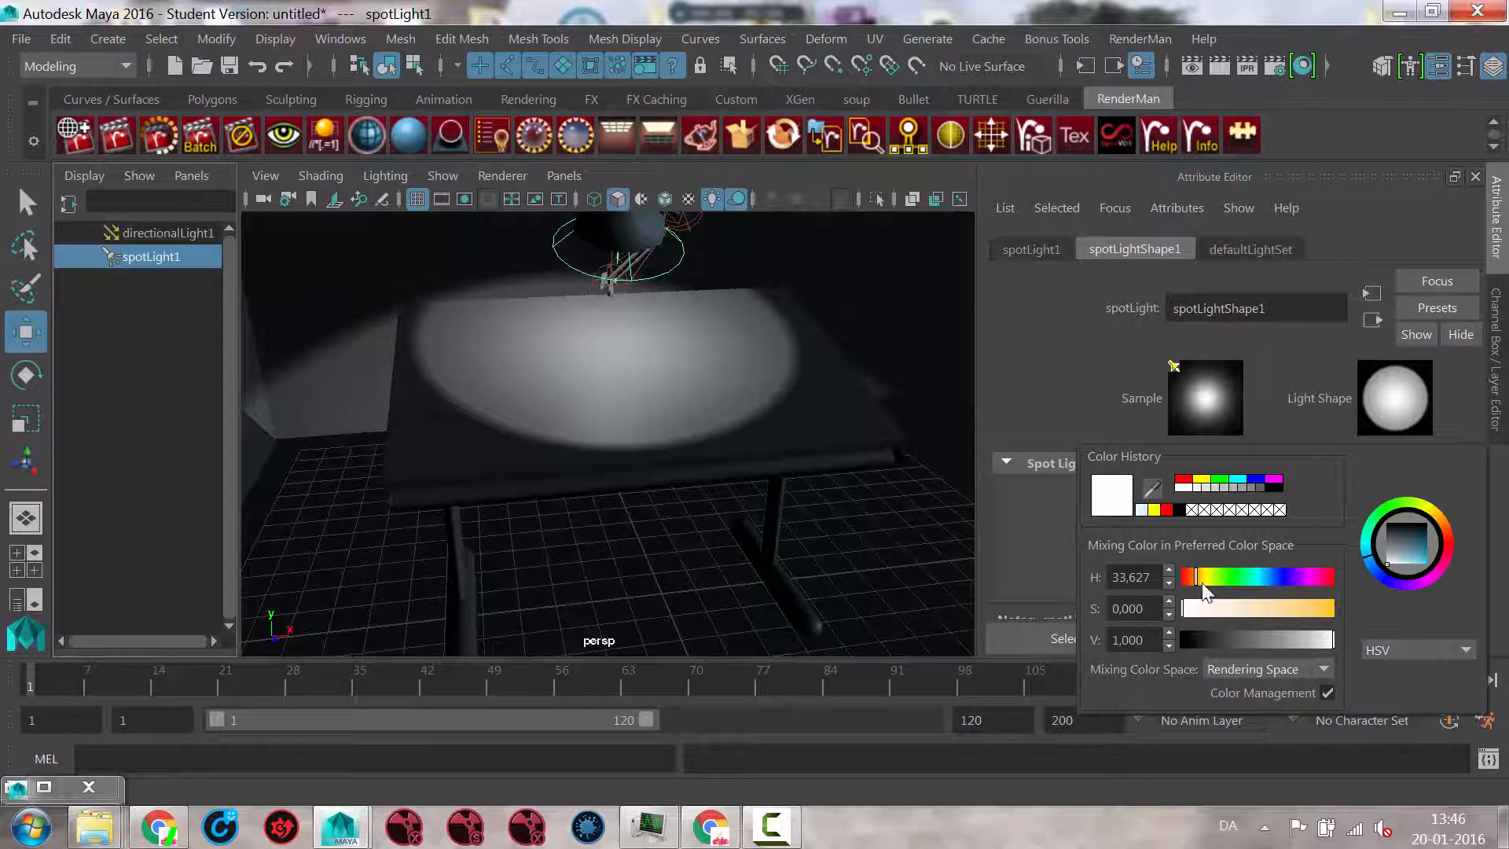
{"action": "left_click_drag", "start_coordinate": [1206, 610], "coordinate": [1214, 610]}
{"action": "left_click_drag", "start_coordinate": [689, 512], "coordinate": [619, 467], "text": "alt"}
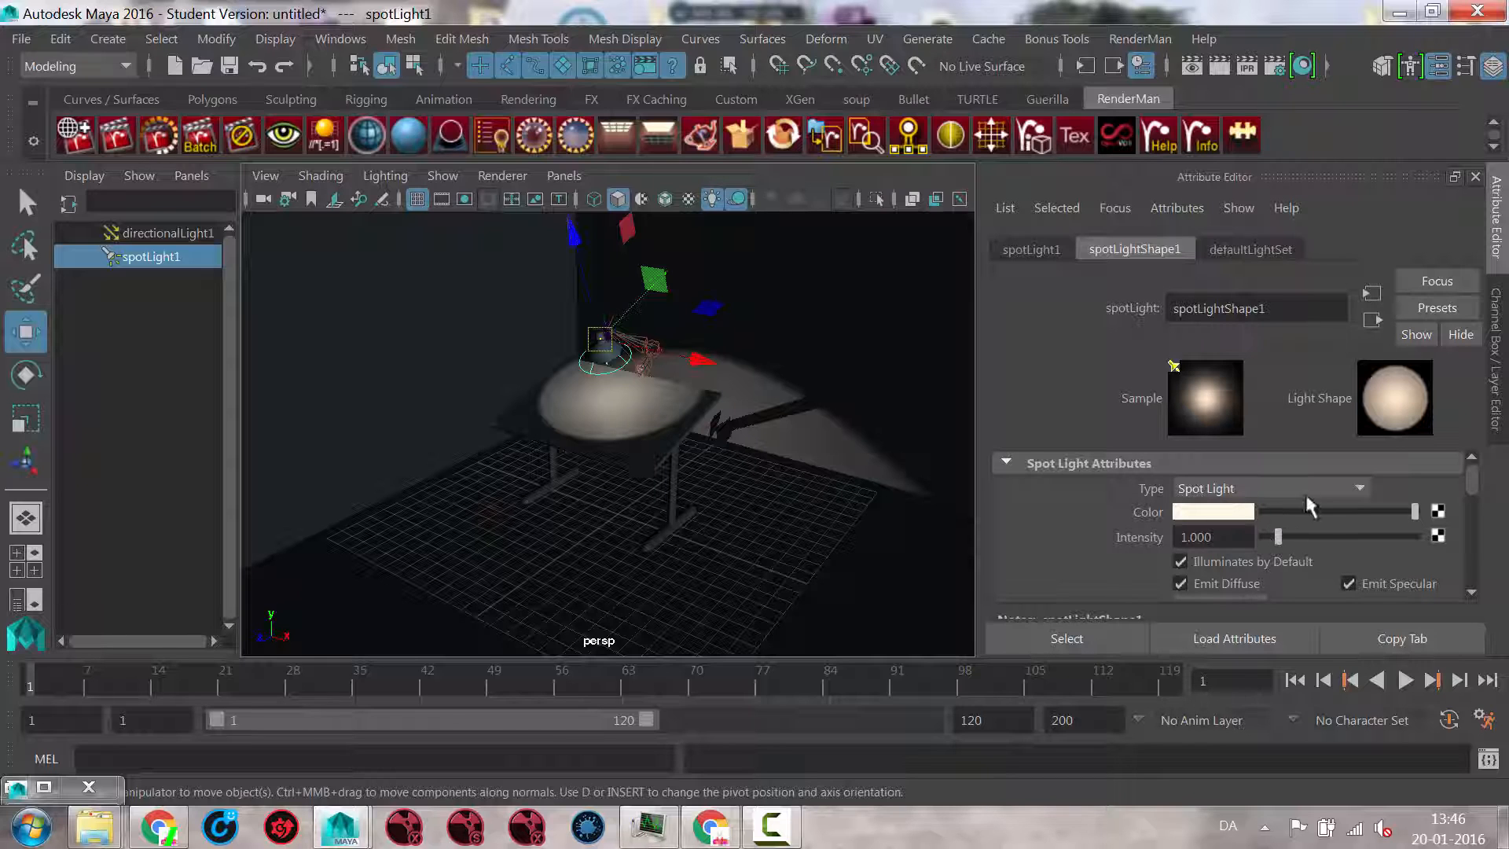
{"action": "left_click", "coordinate": [1224, 518]}
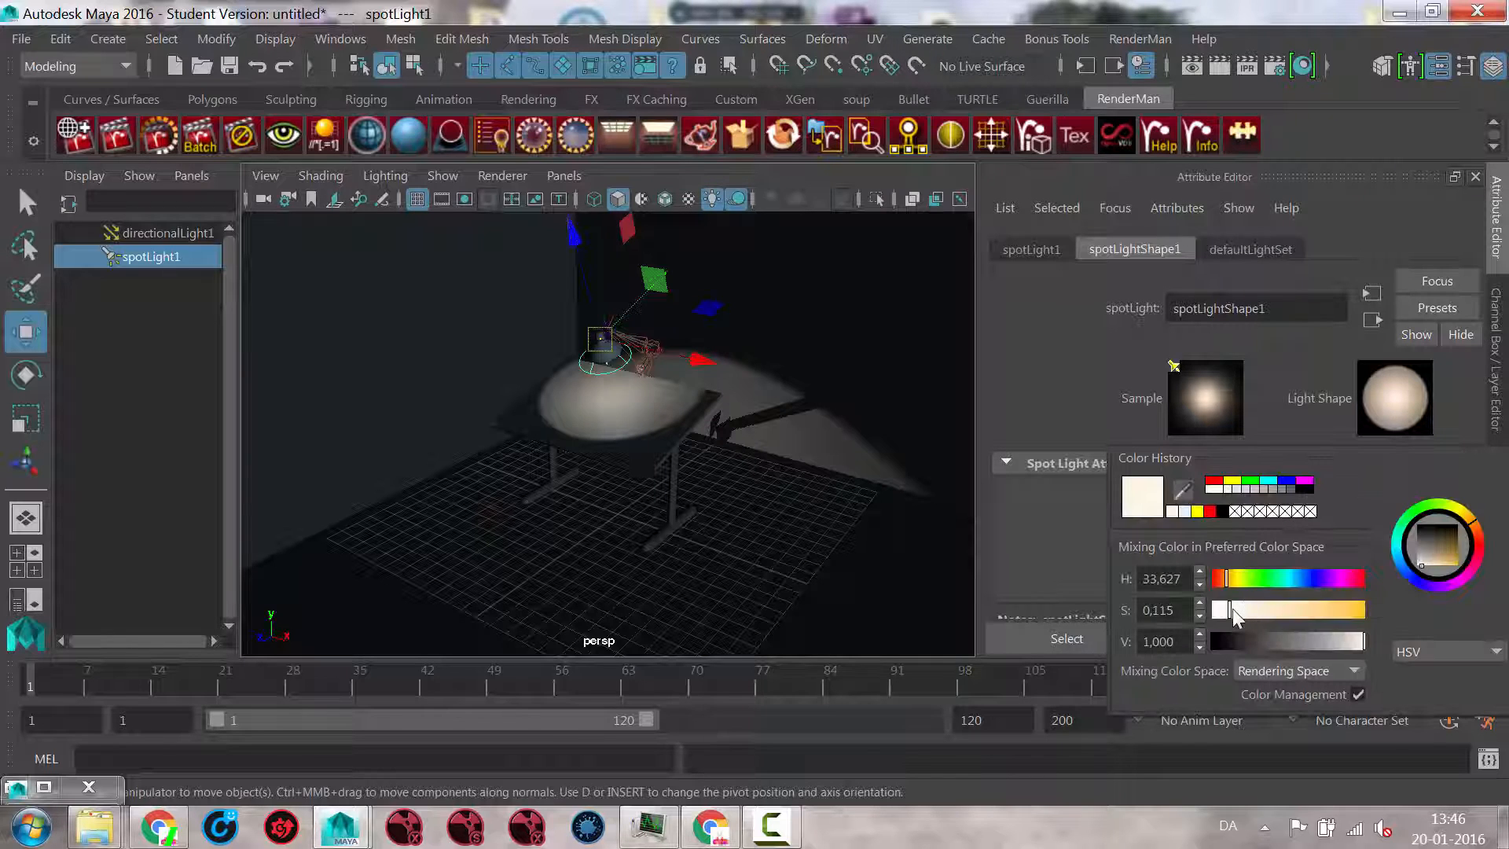
{"action": "left_click_drag", "start_coordinate": [1232, 609], "coordinate": [1238, 609]}
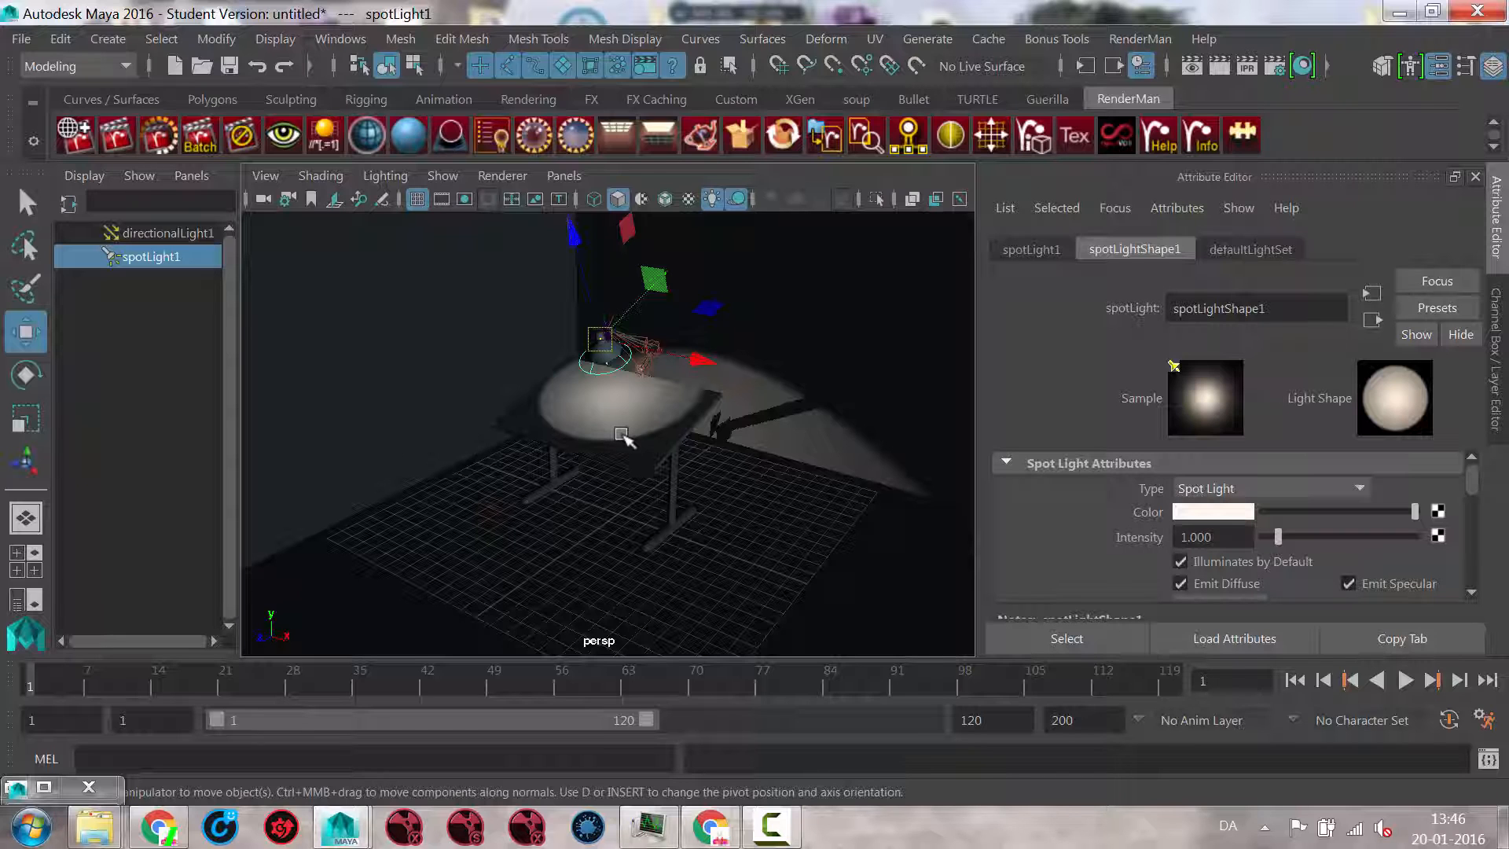
Step: Parent the spot light to the lamp head's joint5 so it follows the lamp shade
{"action": "left_click_drag", "start_coordinate": [542, 397], "coordinate": [598, 385], "text": "alt"}
{"action": "right_click_drag", "start_coordinate": [598, 385], "coordinate": [678, 387], "text": "alt"}
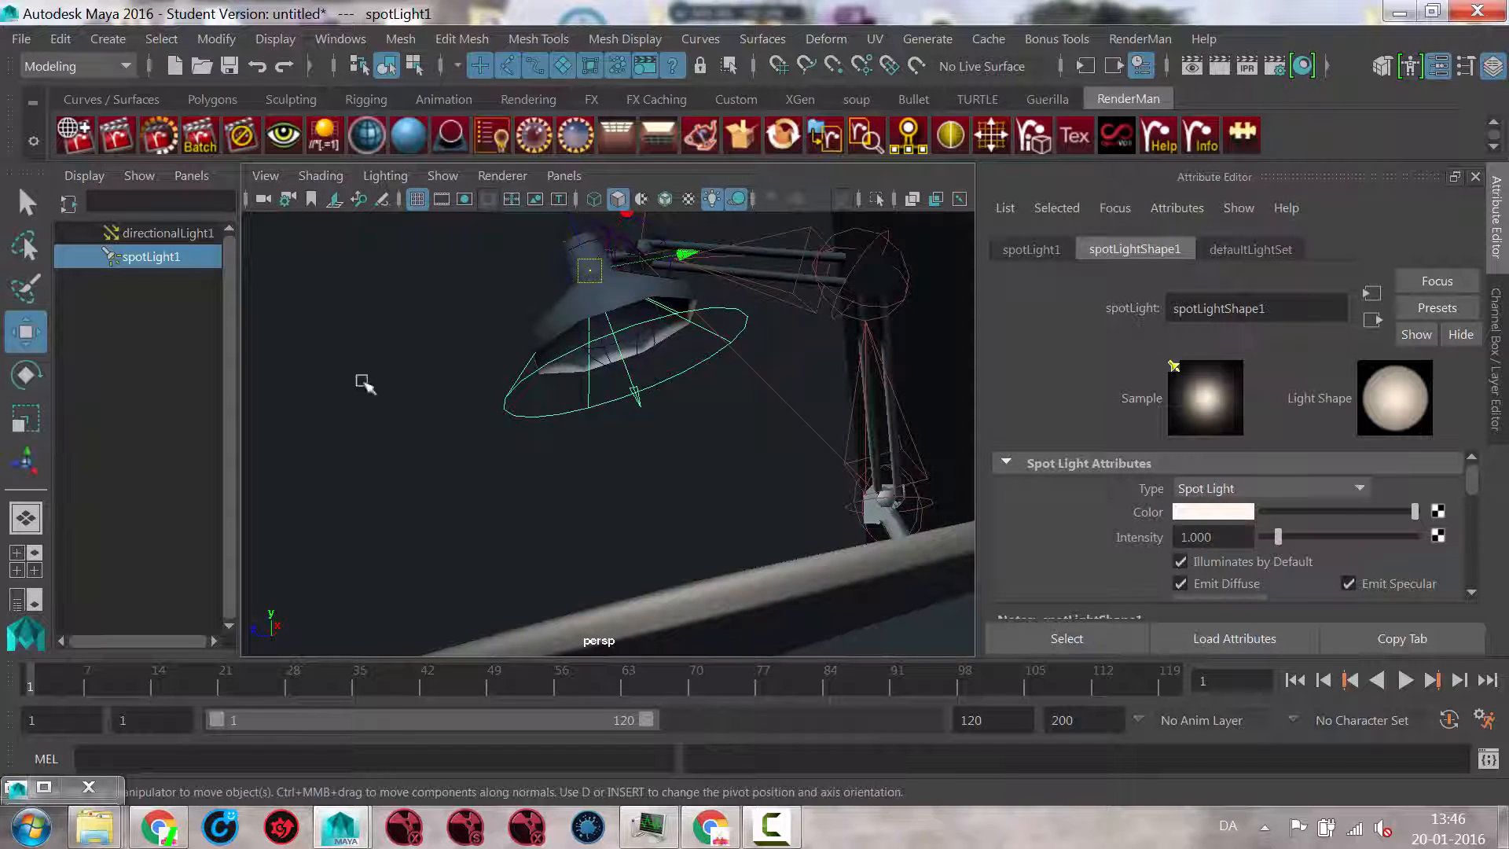
{"action": "left_click", "coordinate": [640, 346]}
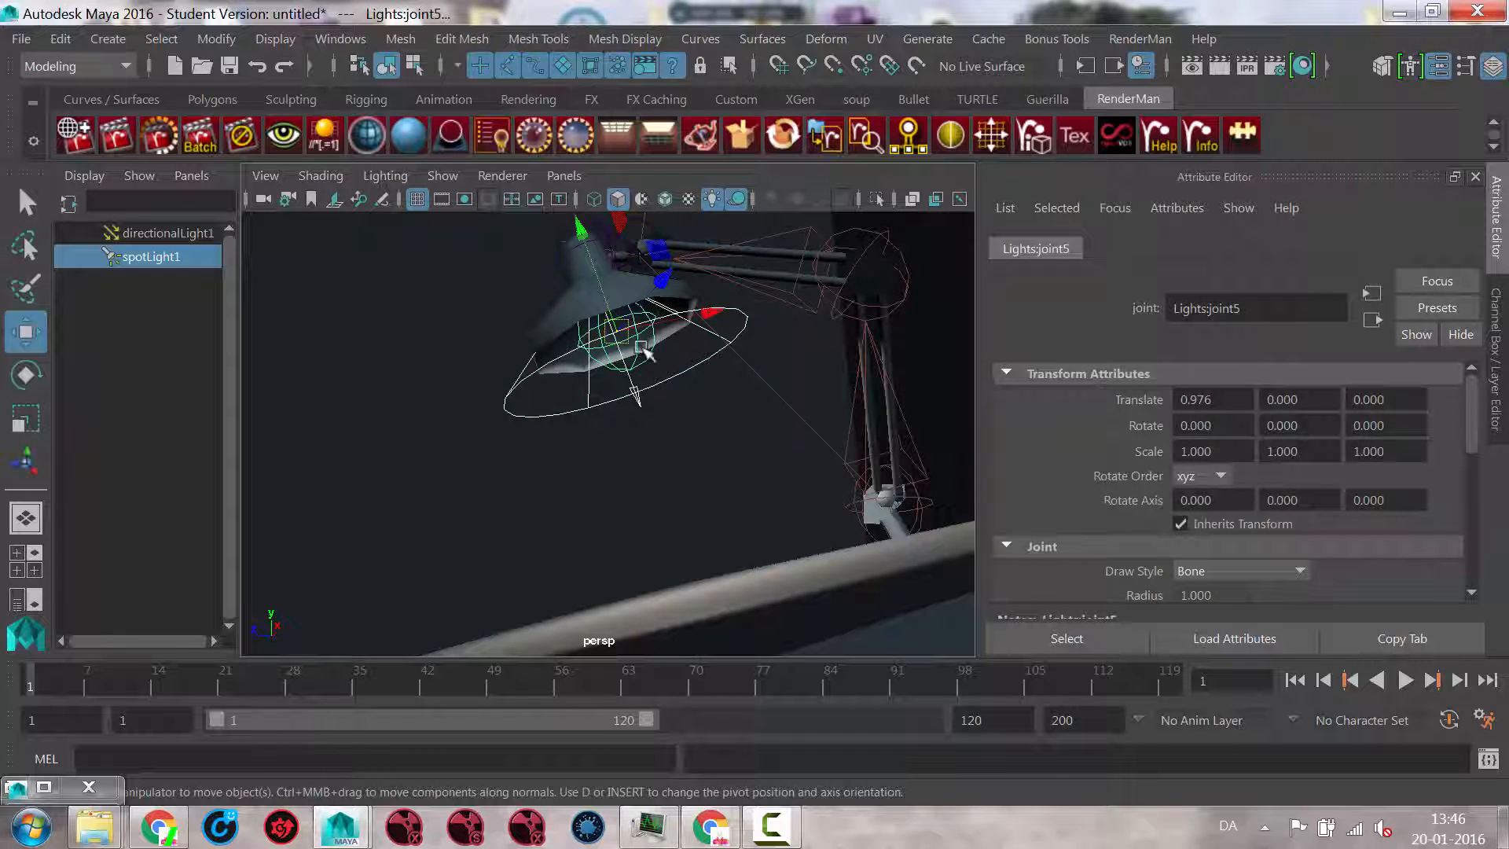
{"action": "left_click_drag", "start_coordinate": [665, 363], "coordinate": [712, 406], "text": "alt"}
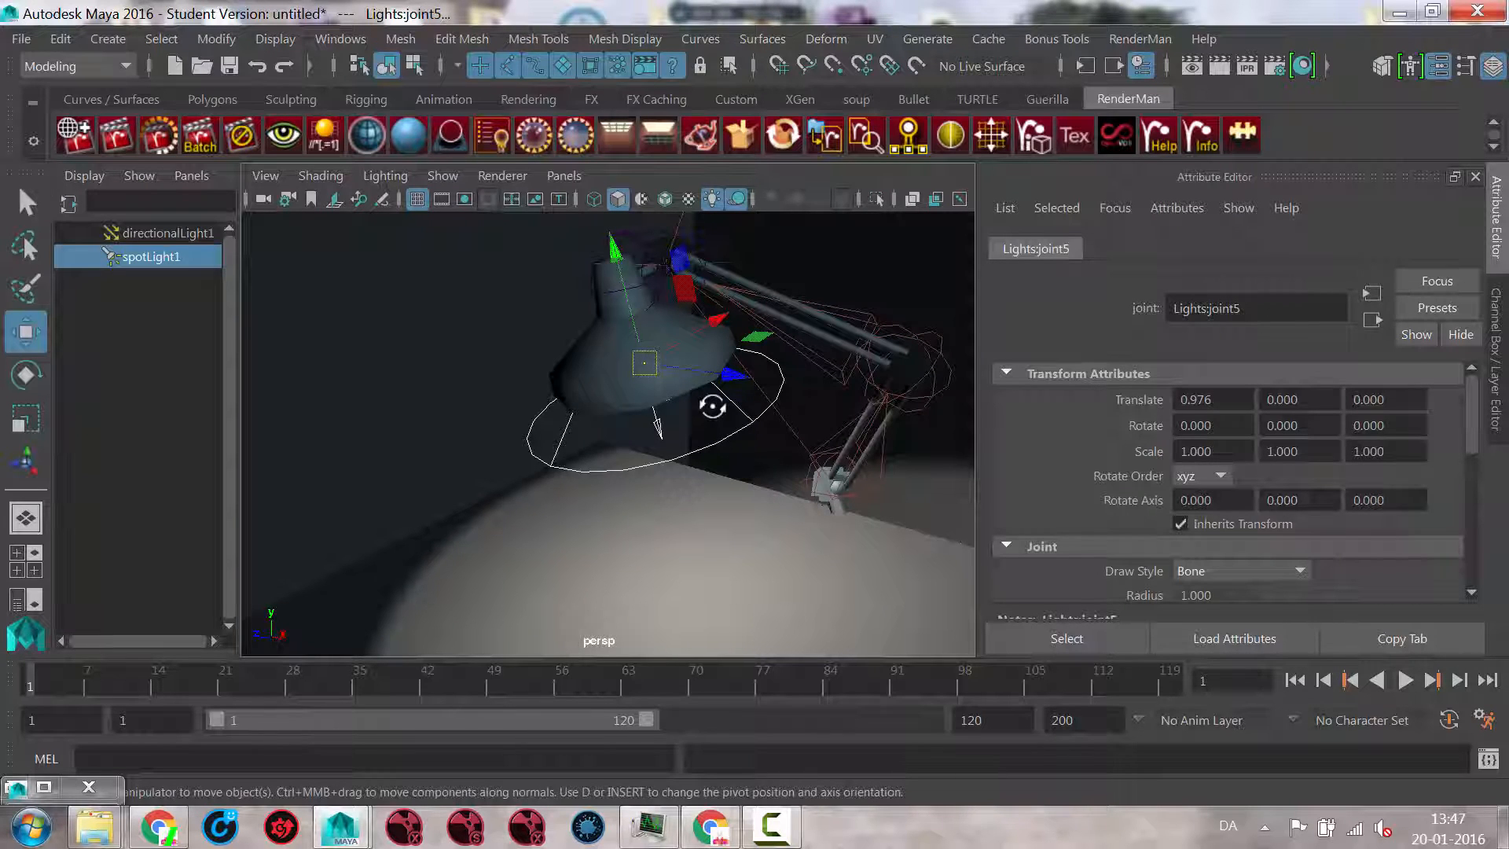
{"action": "left_click", "coordinate": [60, 39]}
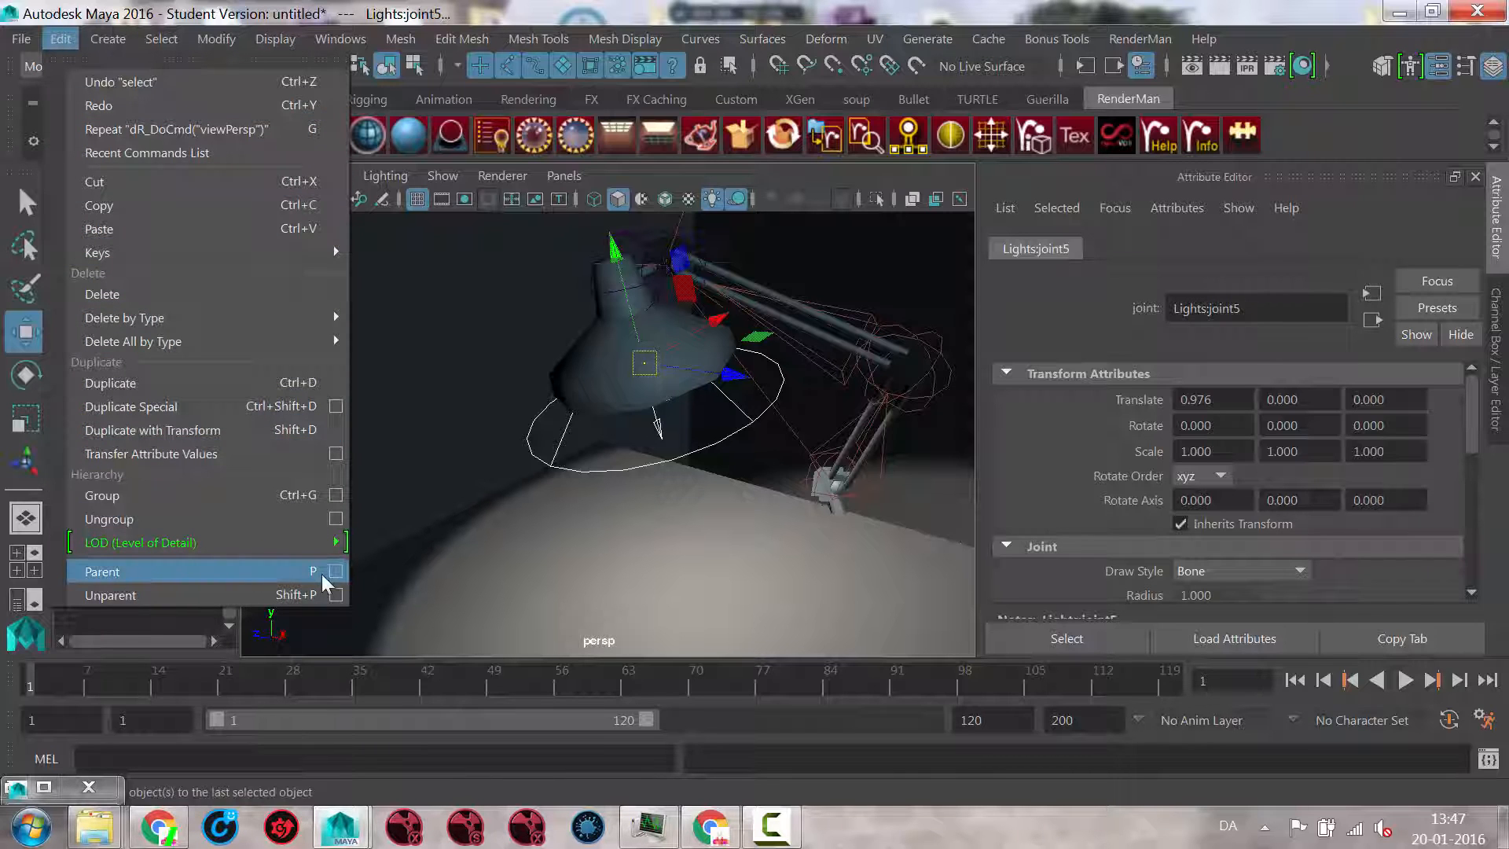
{"action": "mouse_move", "coordinate": [764, 36]}
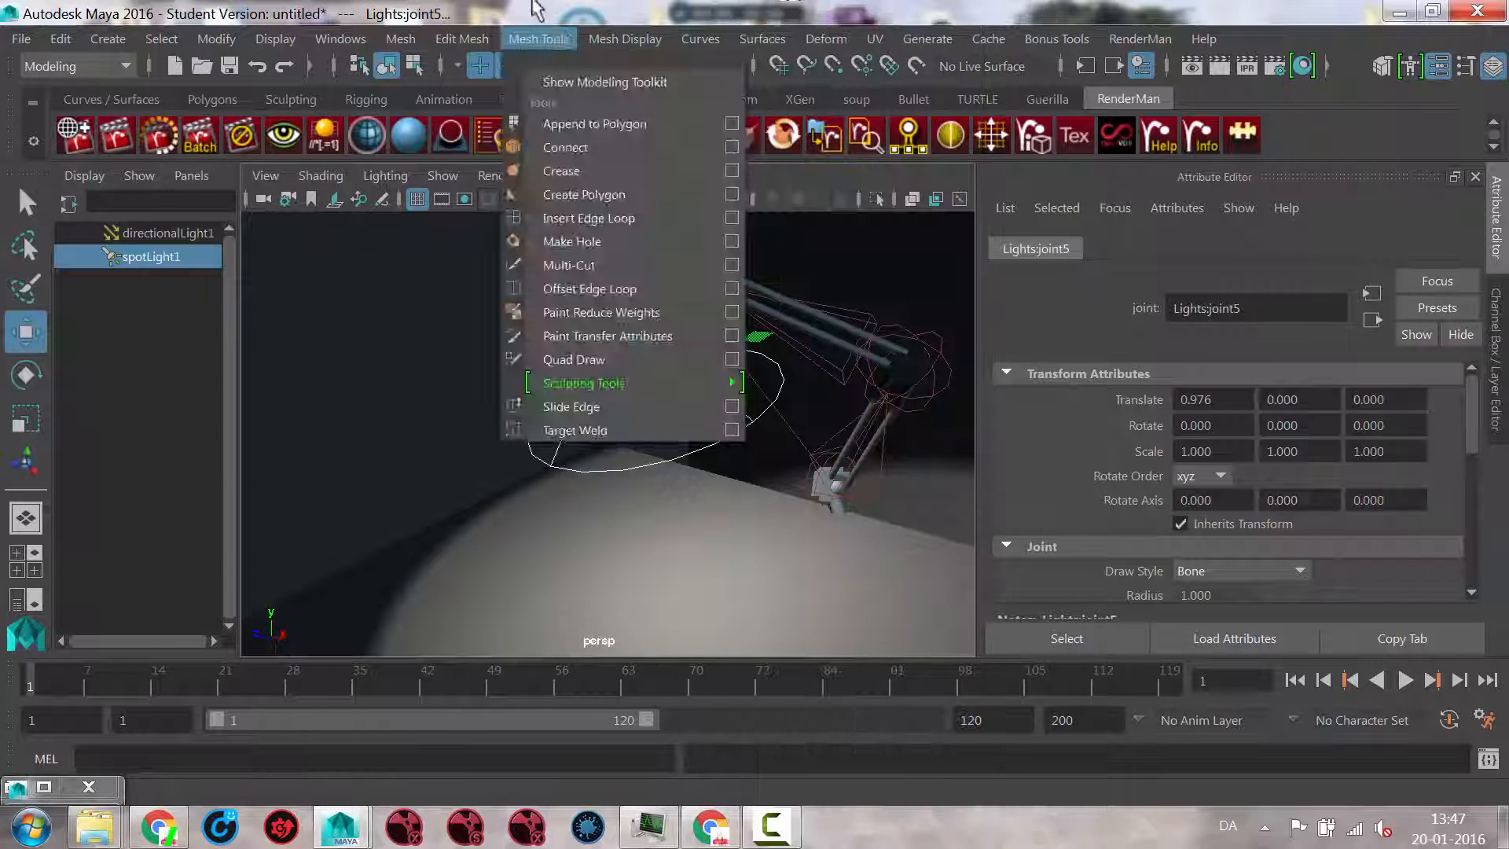
{"action": "left_click", "coordinate": [533, 9]}
{"action": "key", "text": "p"}
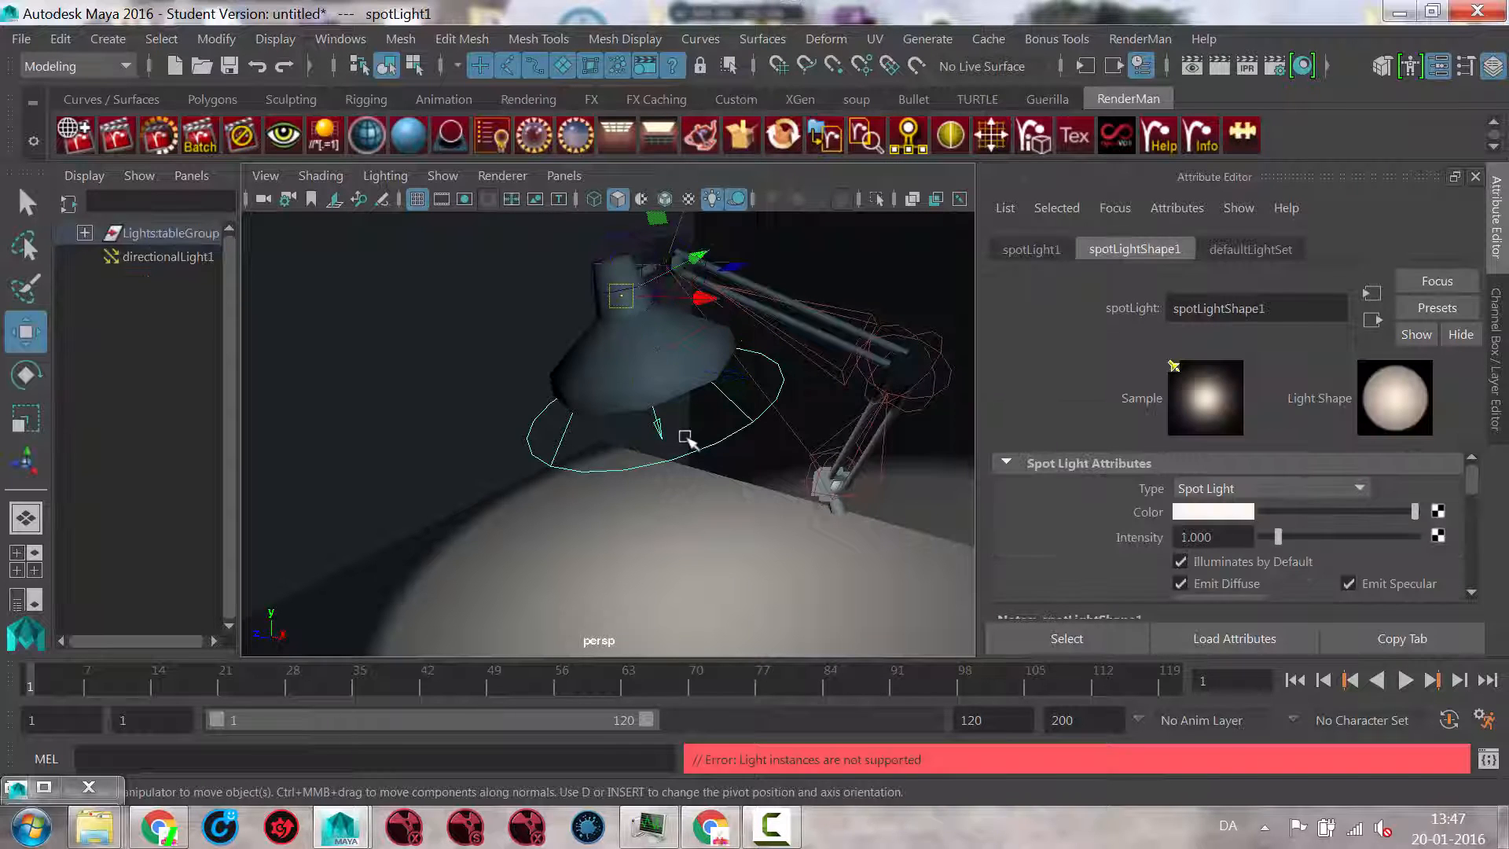
Step: Select the control locator above the lamp shade and try moving and rotating it to test the parented spot light
{"action": "left_click_drag", "start_coordinate": [640, 397], "coordinate": [638, 456], "text": "alt"}
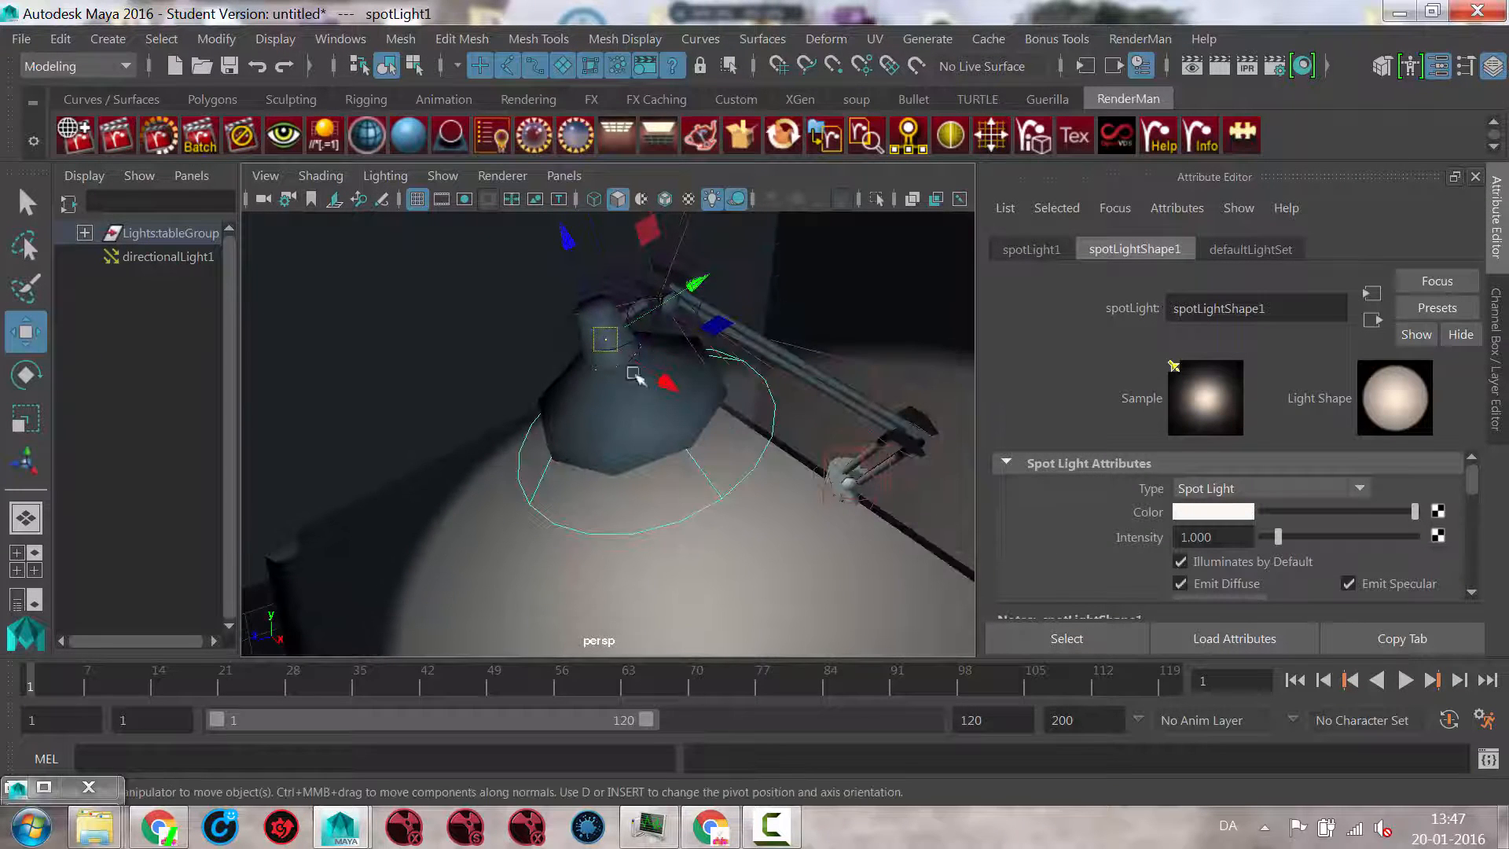
{"action": "middle_click_drag", "start_coordinate": [708, 350], "coordinate": [710, 399], "text": "alt"}
{"action": "left_click", "coordinate": [731, 305]}
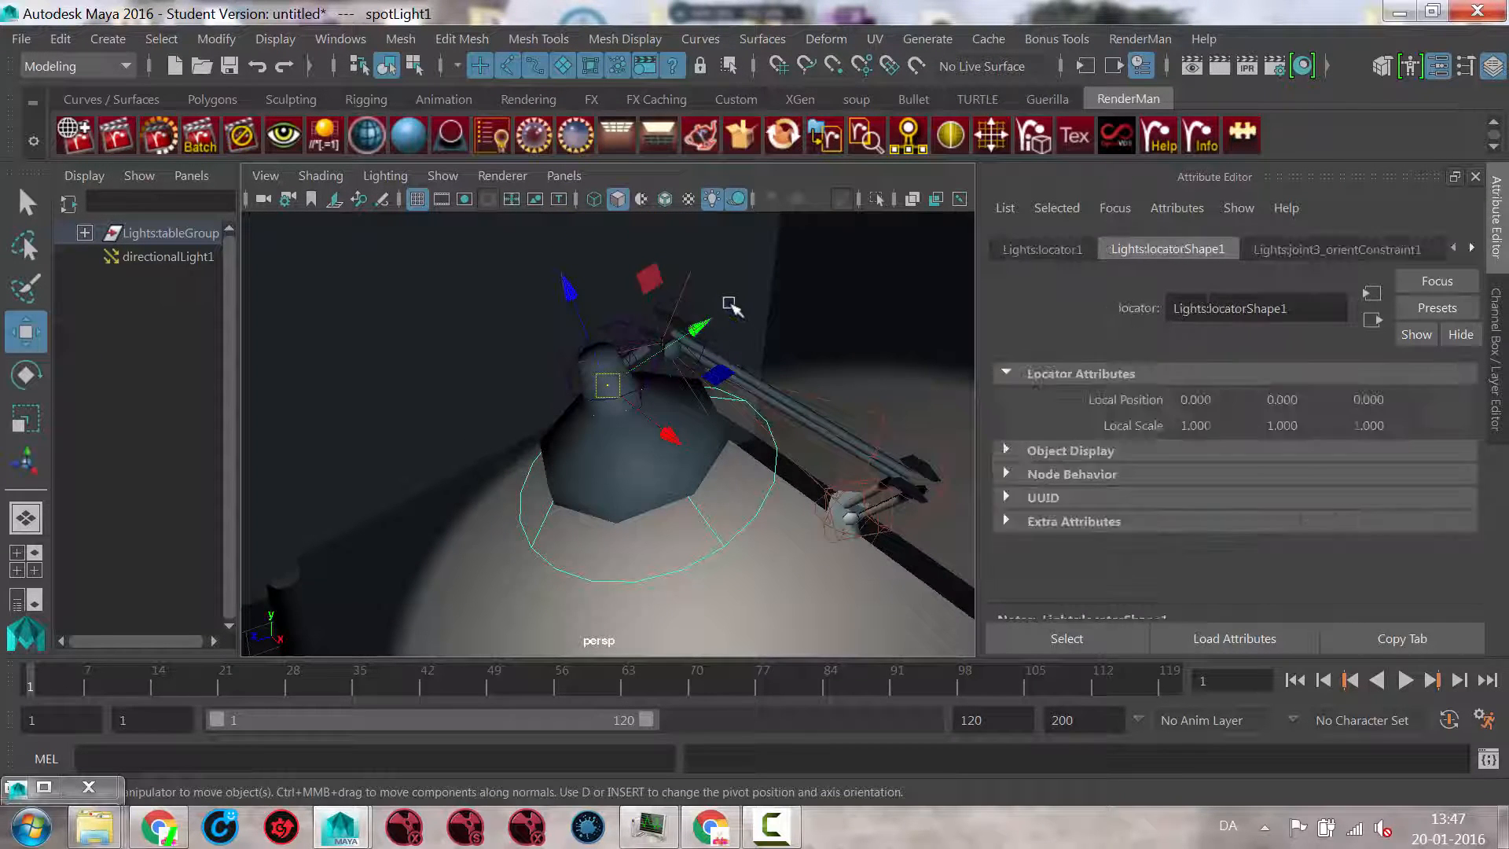
{"action": "left_click_drag", "start_coordinate": [664, 346], "coordinate": [652, 413]}
{"action": "left_click_drag", "start_coordinate": [668, 418], "coordinate": [781, 468], "text": "alt"}
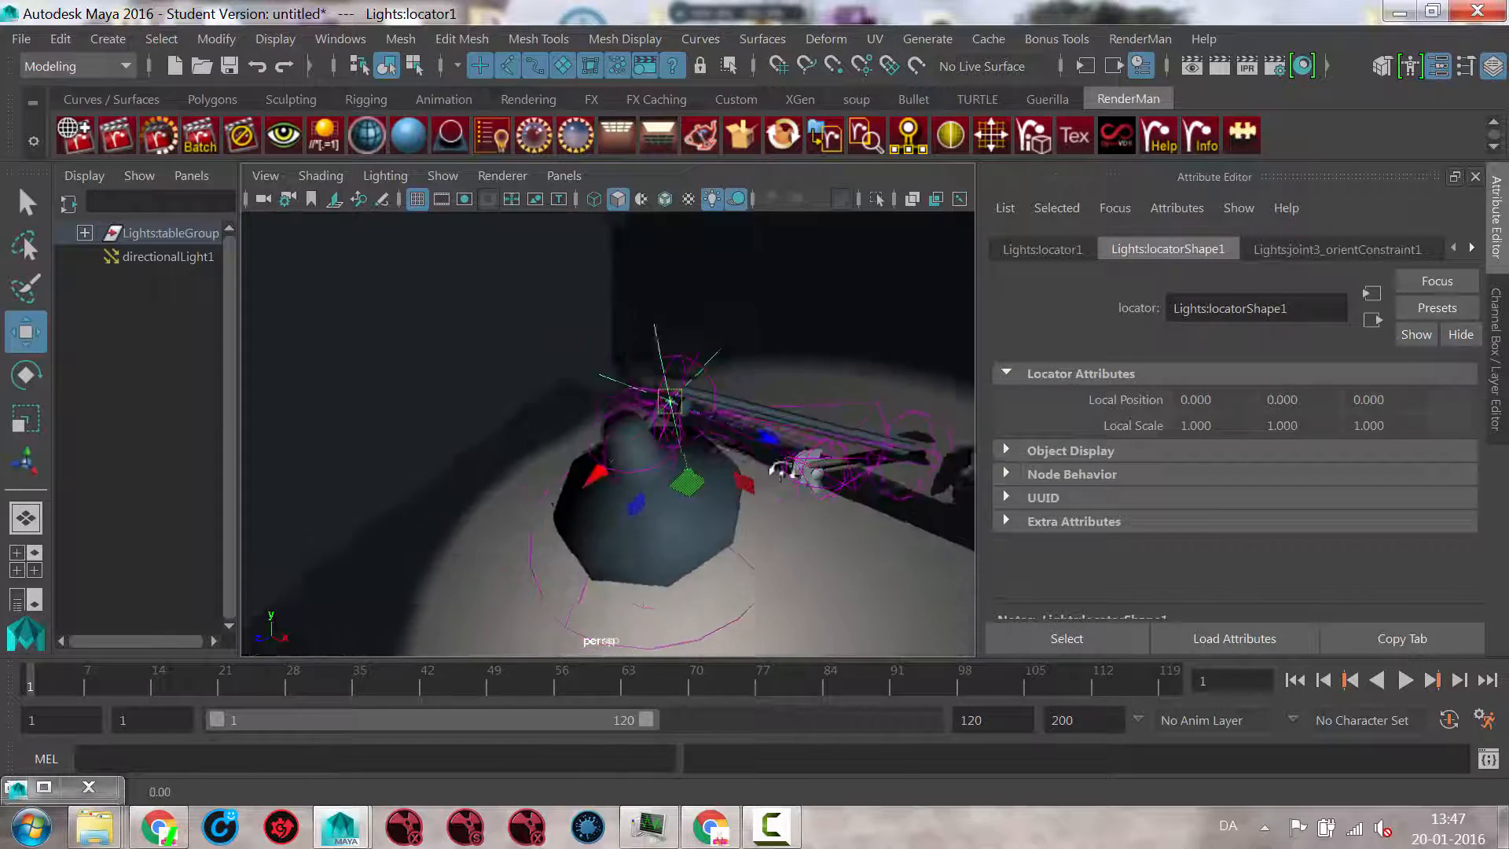
{"action": "right_click_drag", "start_coordinate": [782, 469], "coordinate": [496, 531], "text": "alt"}
{"action": "left_click_drag", "start_coordinate": [642, 413], "coordinate": [654, 420]}
{"action": "key", "text": "e"}
{"action": "left_click_drag", "start_coordinate": [741, 386], "coordinate": [730, 447]}
Step: Examine the spot light's pool on the tabletop and the lamp's shadow on the wall from several angles
{"action": "left_click_drag", "start_coordinate": [697, 564], "coordinate": [696, 503], "text": "alt"}
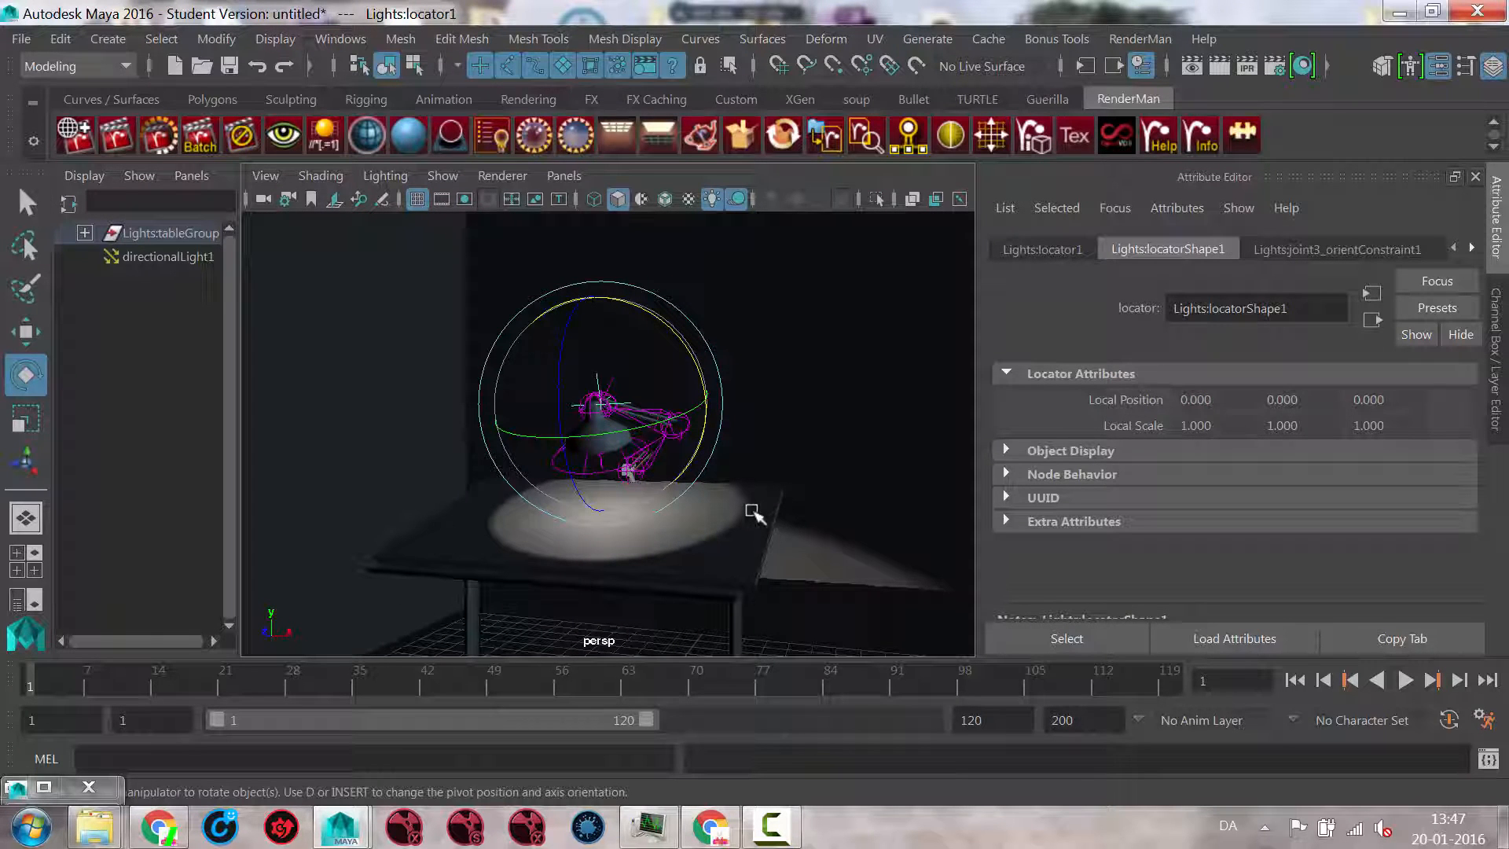
{"action": "middle_click_drag", "start_coordinate": [724, 506], "coordinate": [765, 481], "text": "alt"}
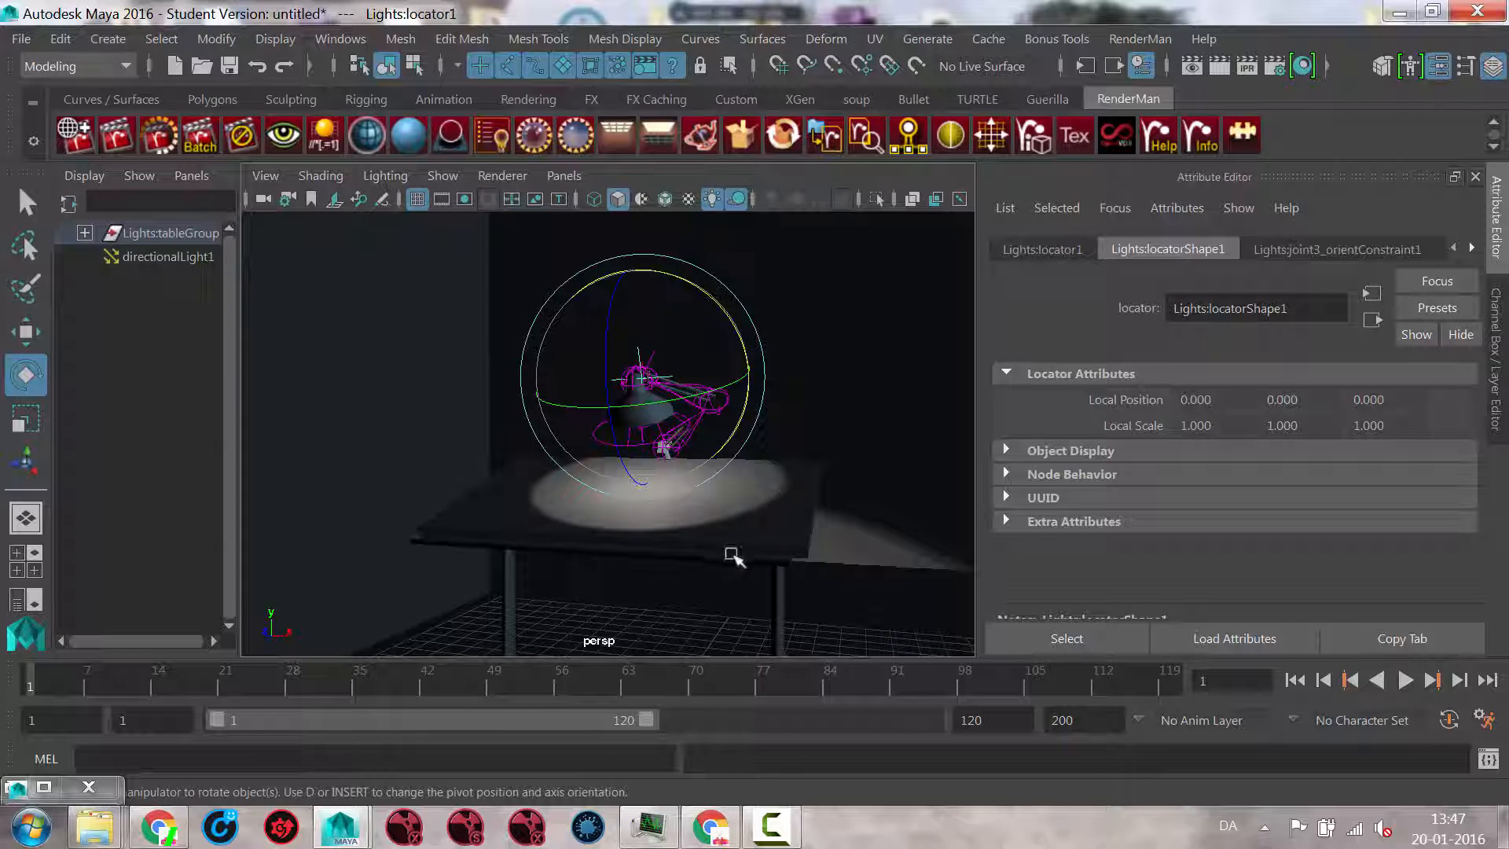
{"action": "mouse_move", "coordinate": [37, 677]}
{"action": "left_mouse_down"}
{"action": "mouse_move", "coordinate": [777, 687]}
{"action": "mouse_move", "coordinate": [15, 677]}
{"action": "left_mouse_up"}
{"action": "left_click_drag", "start_coordinate": [514, 503], "coordinate": [585, 479], "text": "alt"}
{"action": "right_click_drag", "start_coordinate": [585, 479], "coordinate": [664, 512], "text": "alt"}
{"action": "middle_click_drag", "start_coordinate": [664, 511], "coordinate": [663, 445], "text": "alt"}
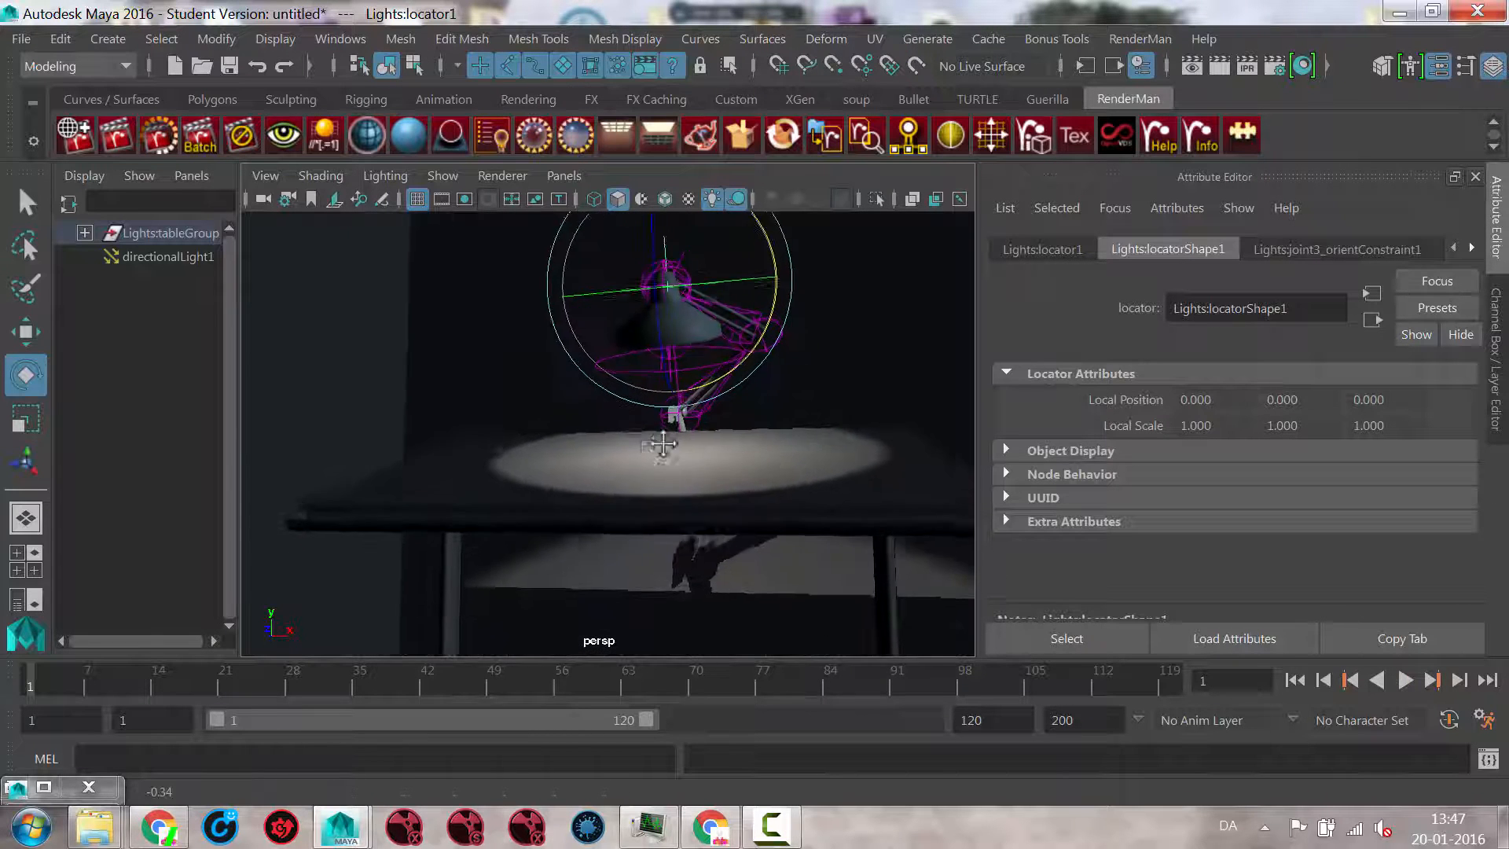
{"action": "left_click_drag", "start_coordinate": [663, 445], "coordinate": [527, 429], "text": "alt"}
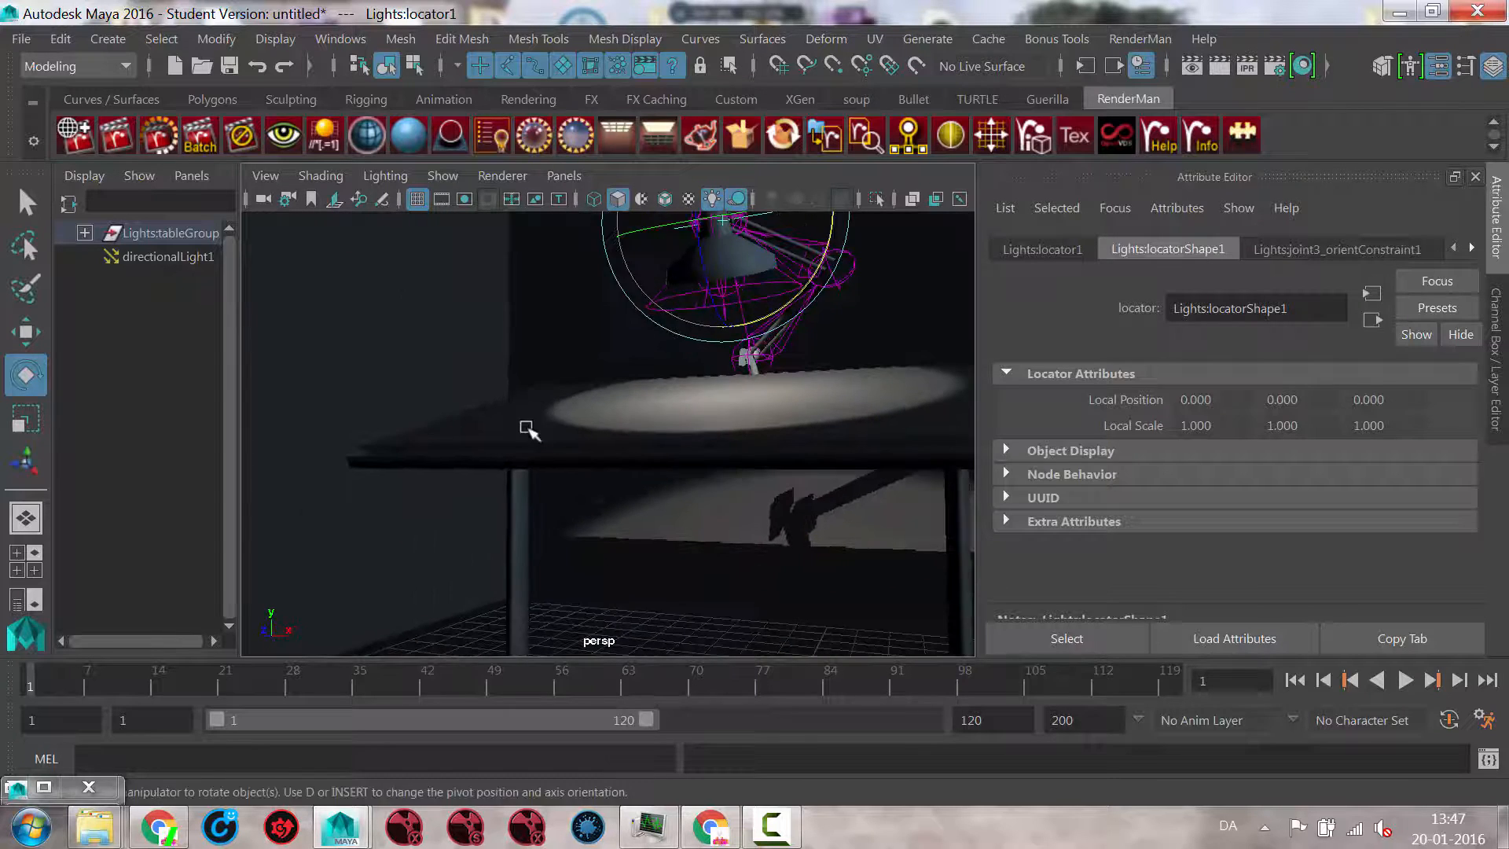
{"action": "right_click_drag", "start_coordinate": [527, 429], "coordinate": [668, 430], "text": "alt"}
{"action": "middle_click_drag", "start_coordinate": [588, 447], "coordinate": [628, 434], "text": "alt"}
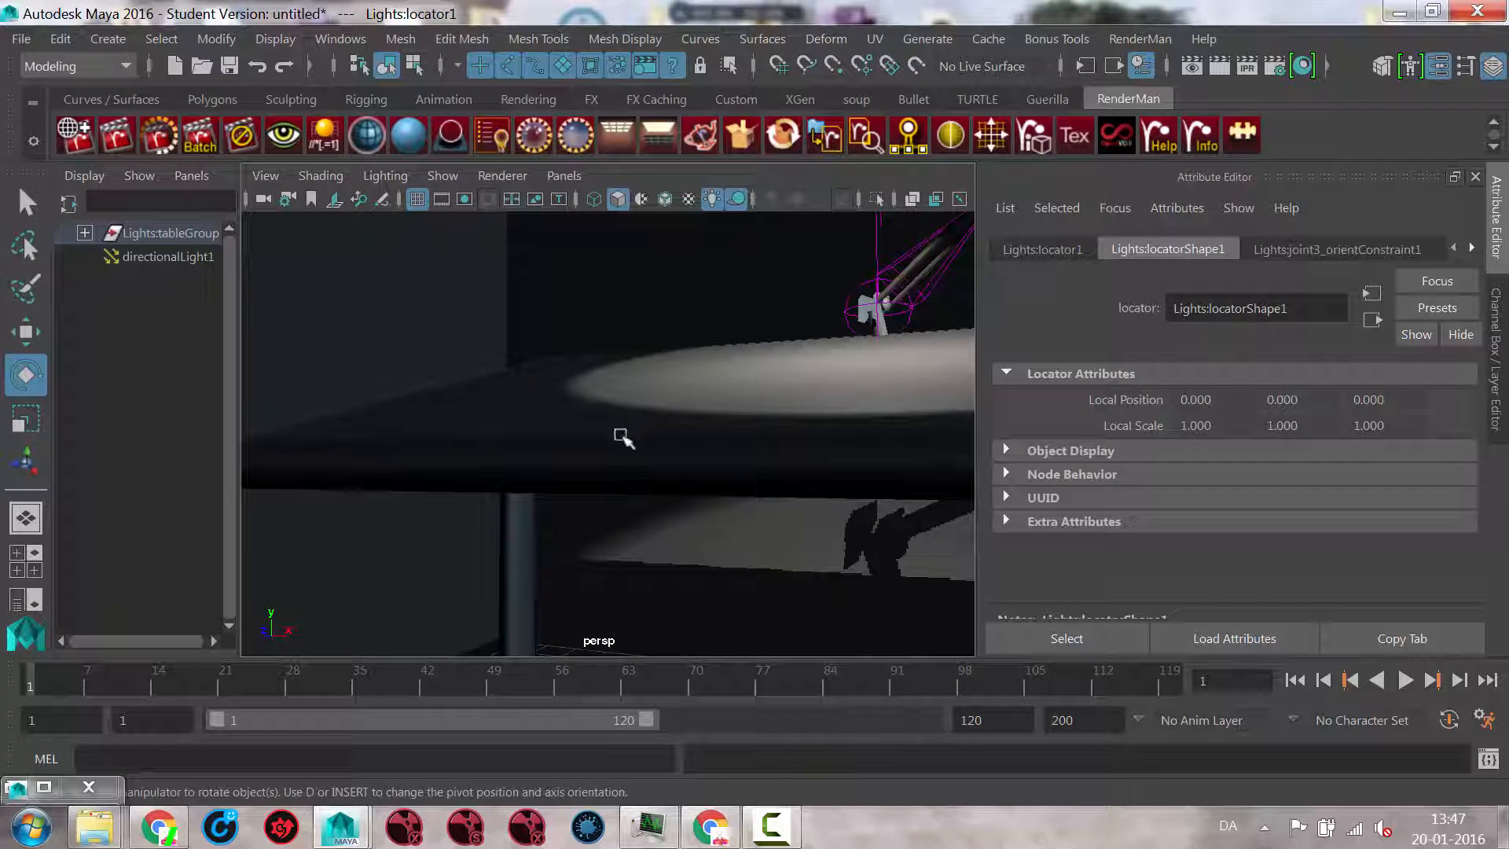
Step: Switch to the Animation menu set, select the persp camera with its channels shown, and keyframe it at frame 1
{"action": "left_click", "coordinate": [263, 201]}
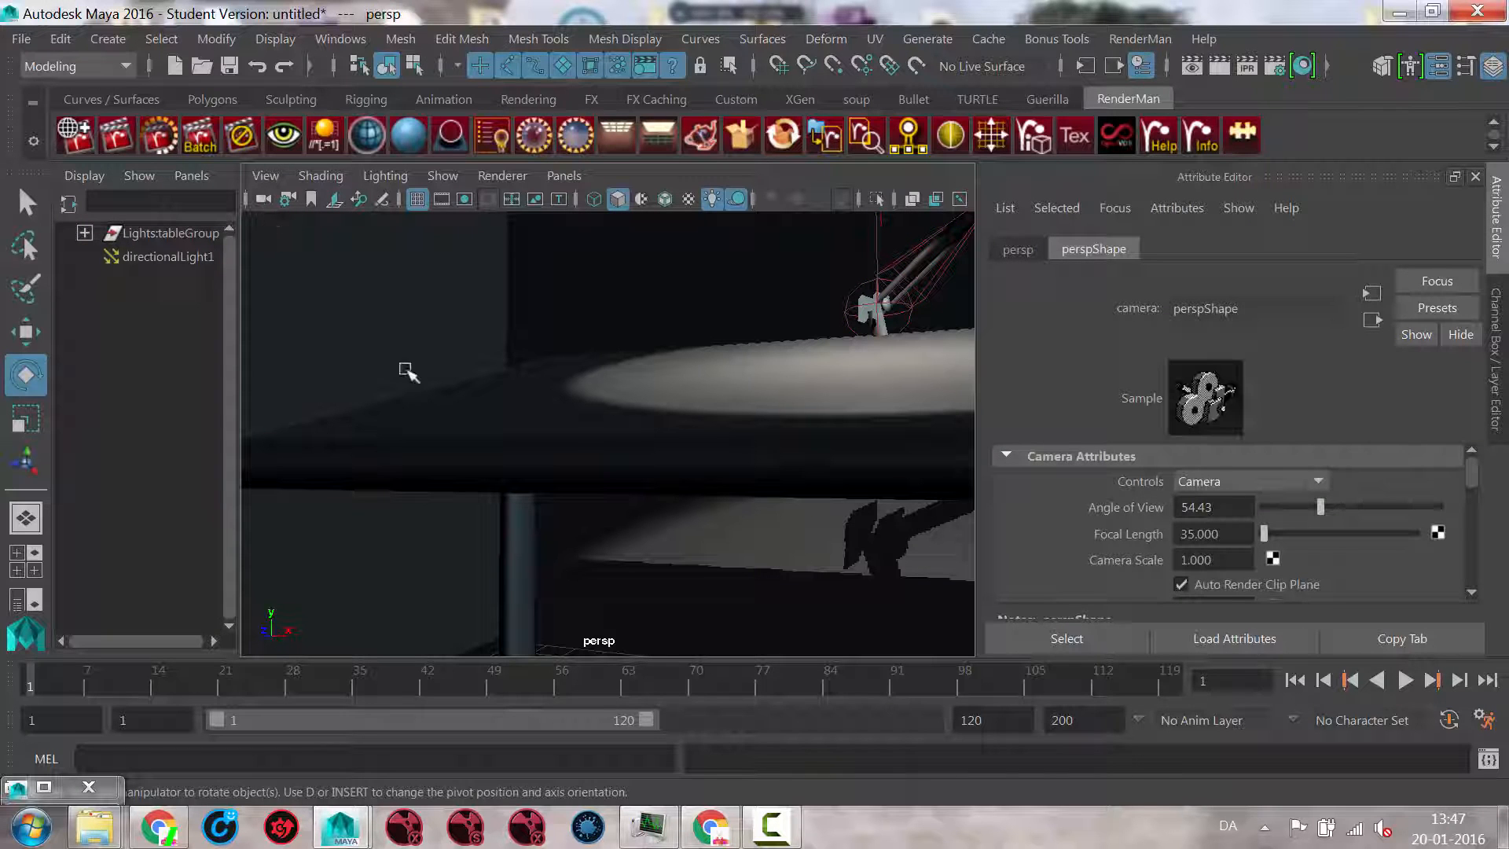
{"action": "left_click", "coordinate": [1493, 314]}
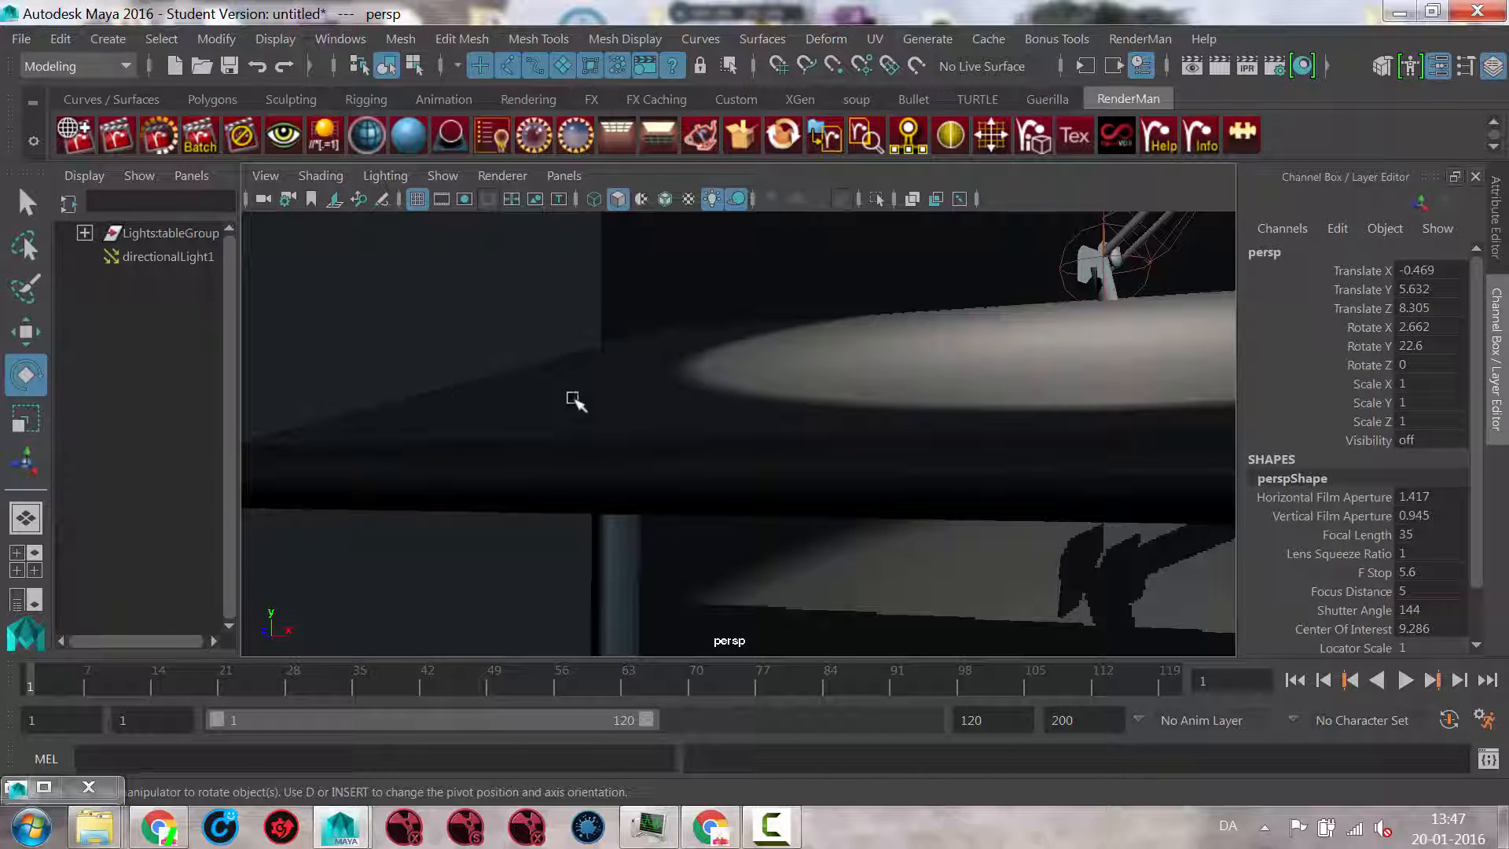
{"action": "left_click", "coordinate": [68, 64]}
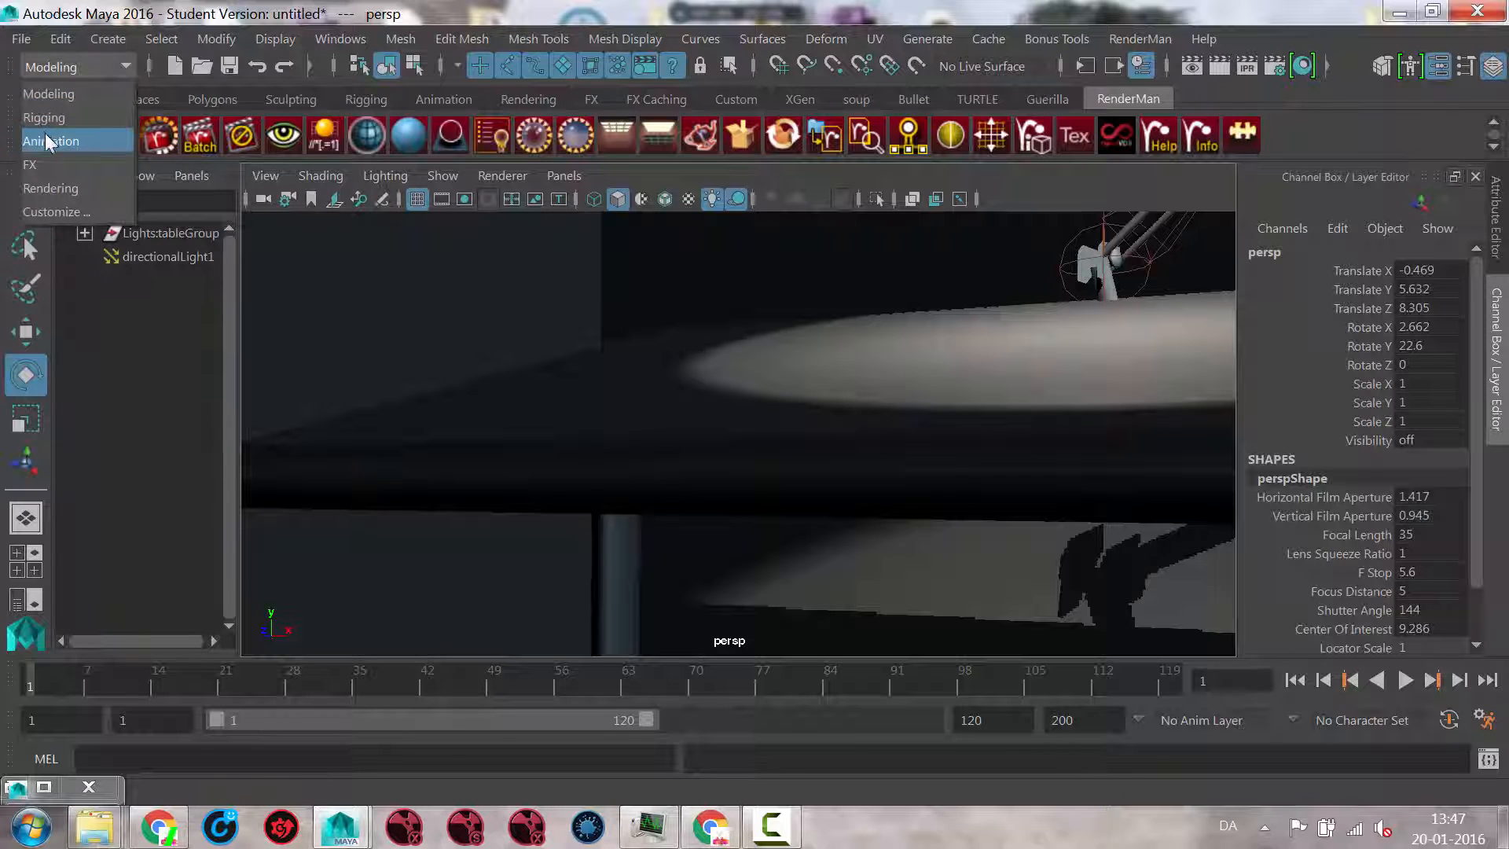
{"action": "left_click", "coordinate": [45, 140]}
{"action": "left_click", "coordinate": [390, 37]}
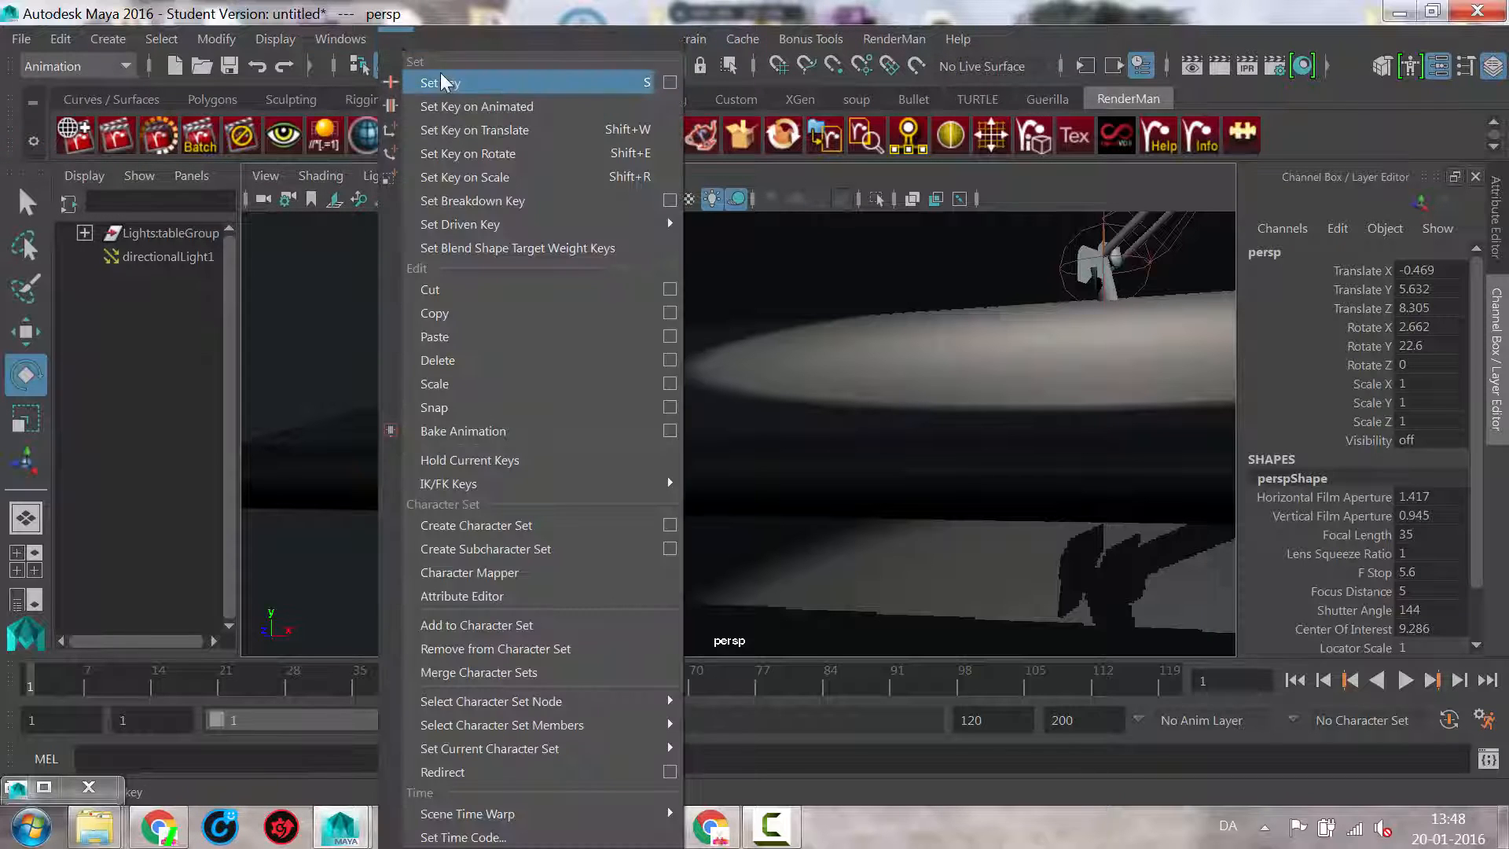
{"action": "left_click", "coordinate": [643, 88]}
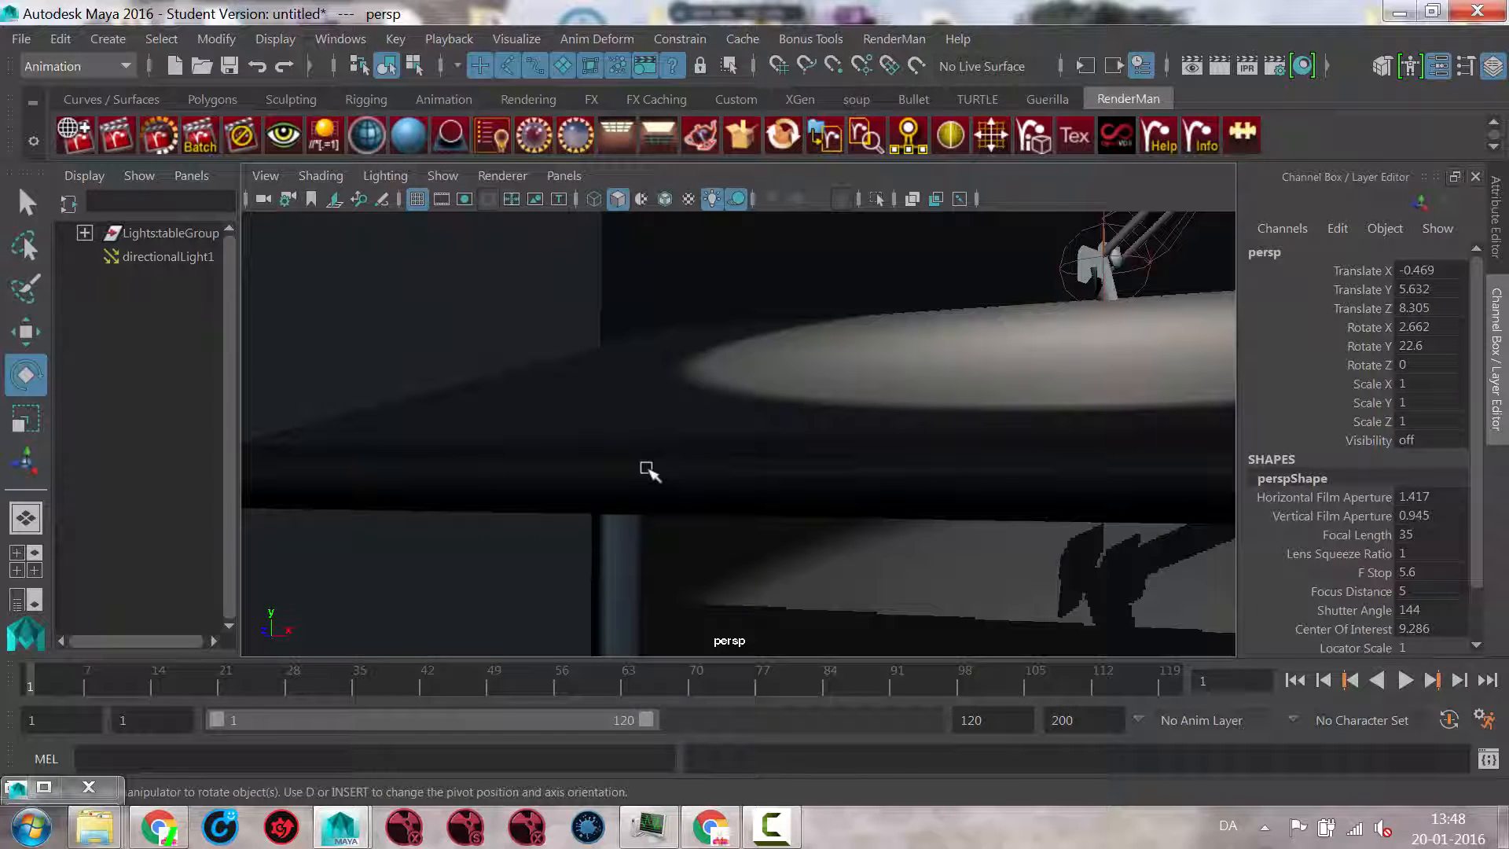
{"action": "left_click", "coordinate": [616, 432]}
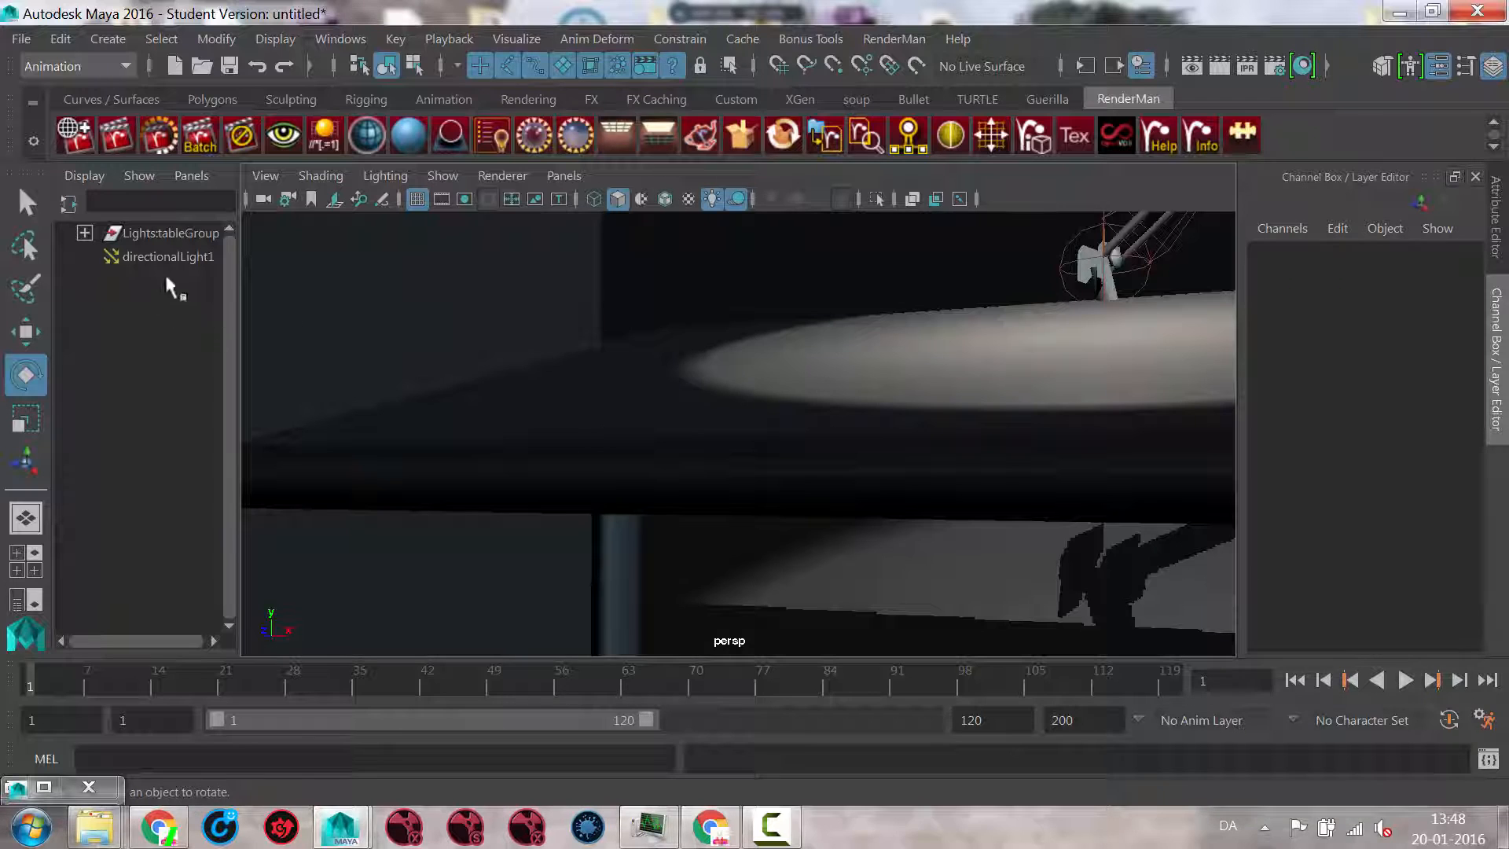
{"action": "left_click", "coordinate": [265, 199]}
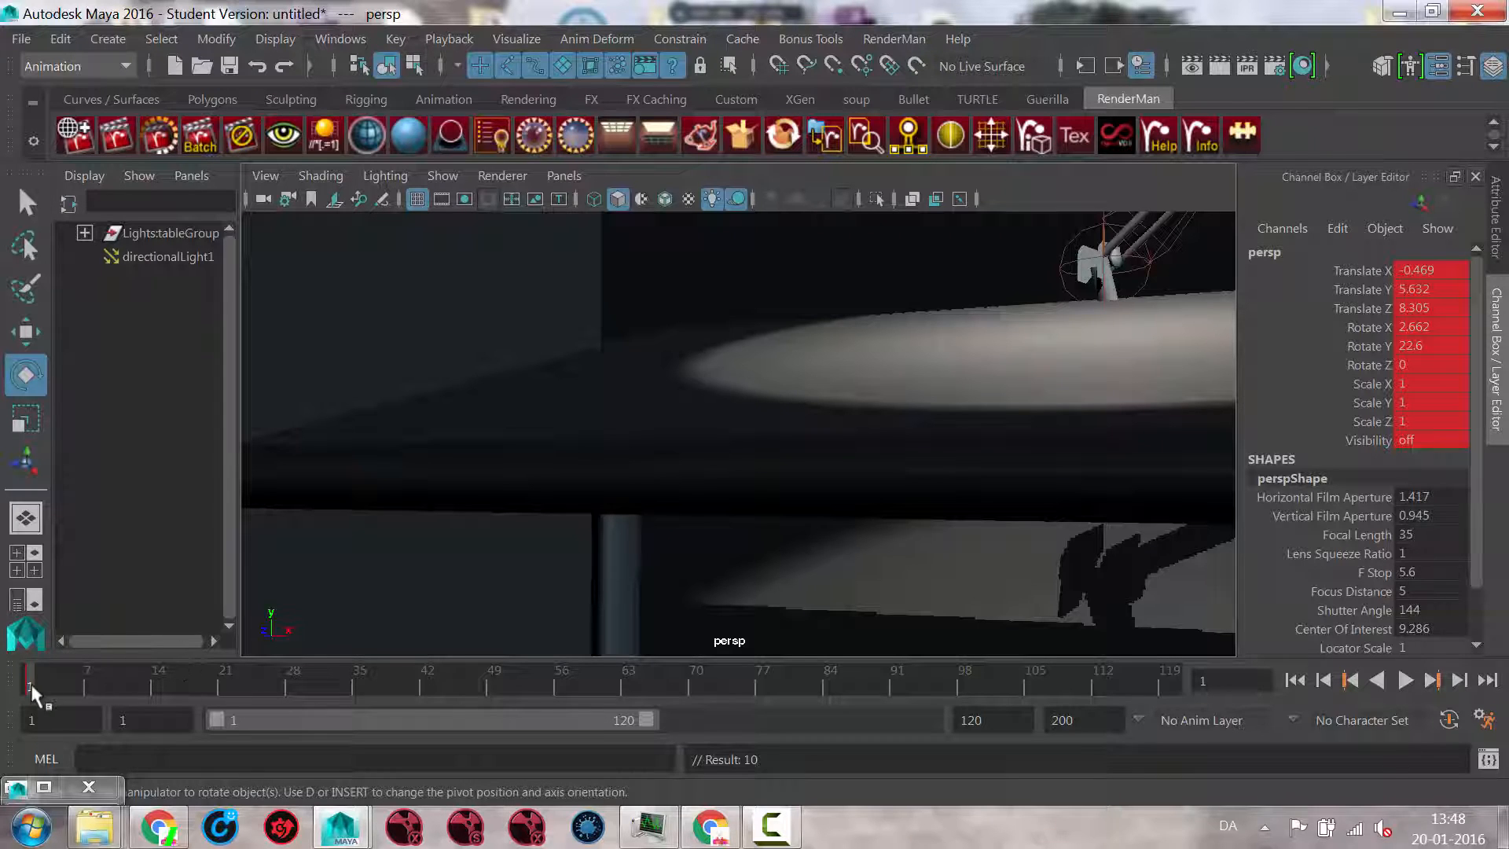
Step: Preview playback of the timeline with the keyed persp camera
{"action": "key", "text": "alt+v"}
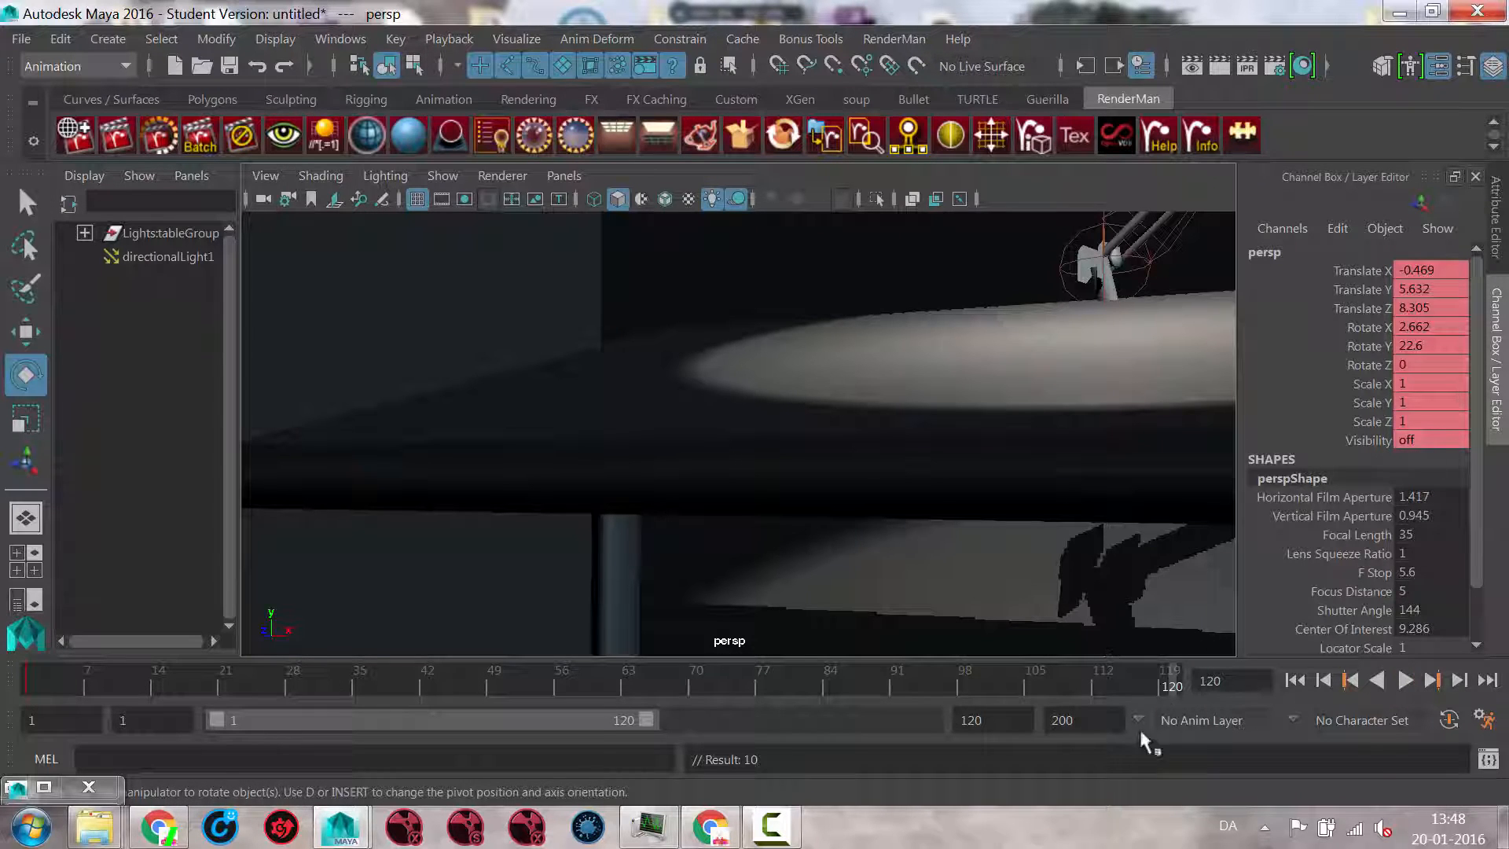
{"action": "key", "text": "alt+v"}
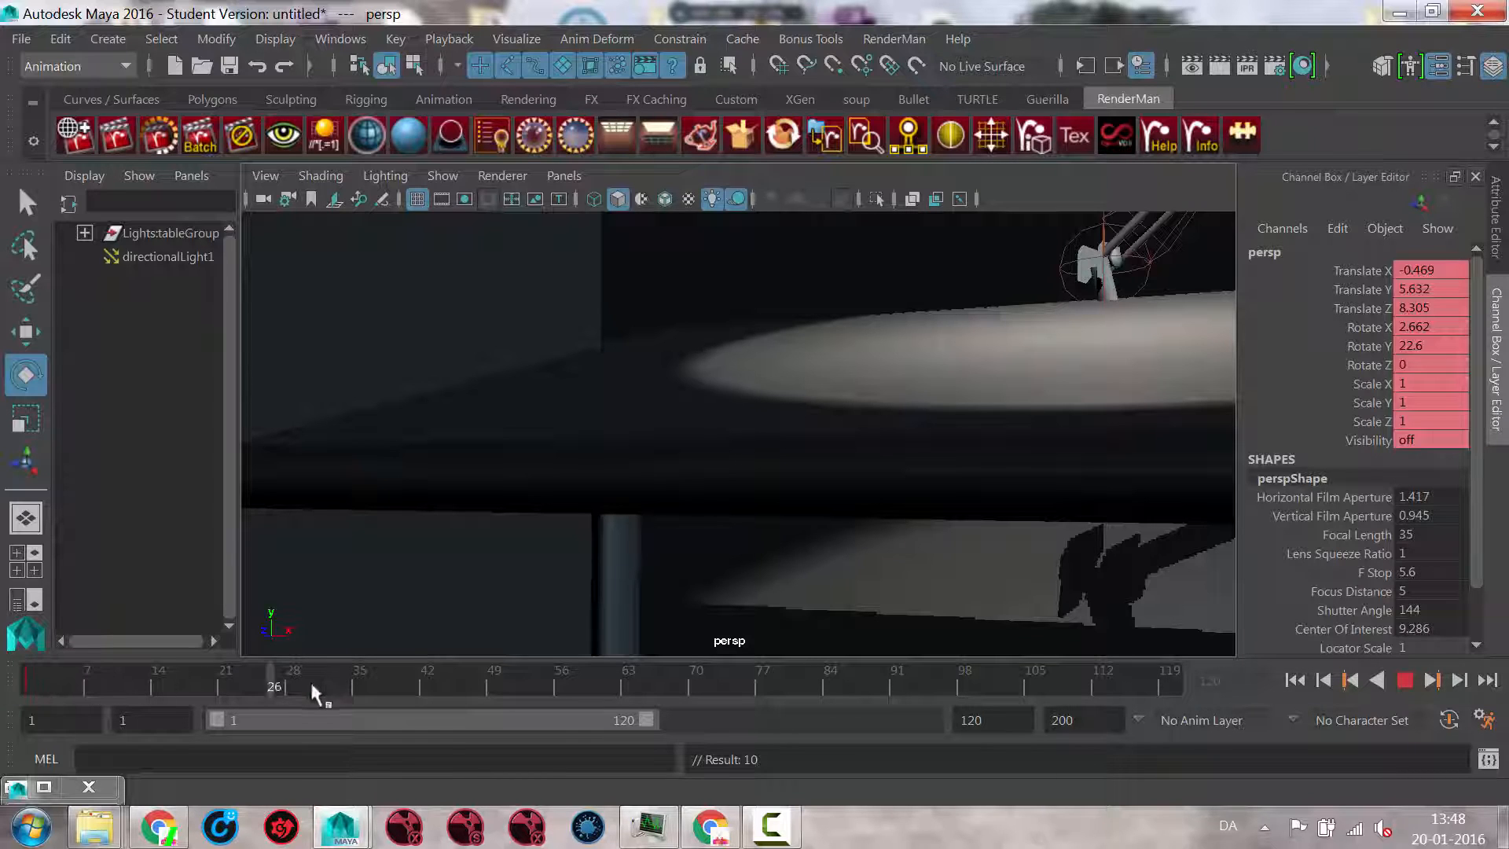
{"action": "key", "text": "alt+v"}
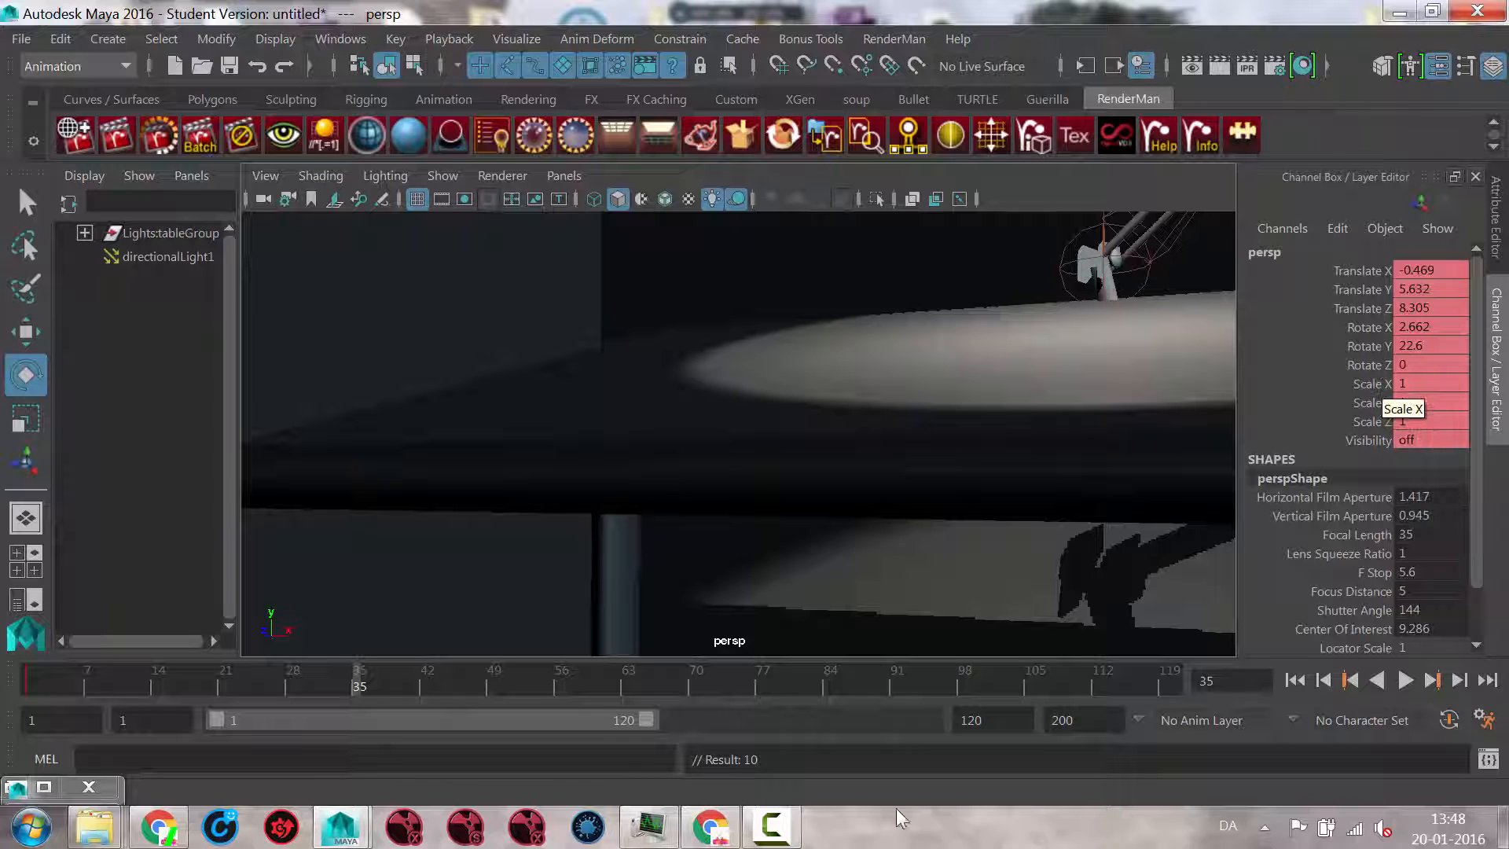
Step: Keyframe the persp camera at frame 120 in a high angled view of lamp and tabletop, rotated about -32.7 in X and 43.4 in Y
{"action": "left_click", "coordinate": [1167, 671]}
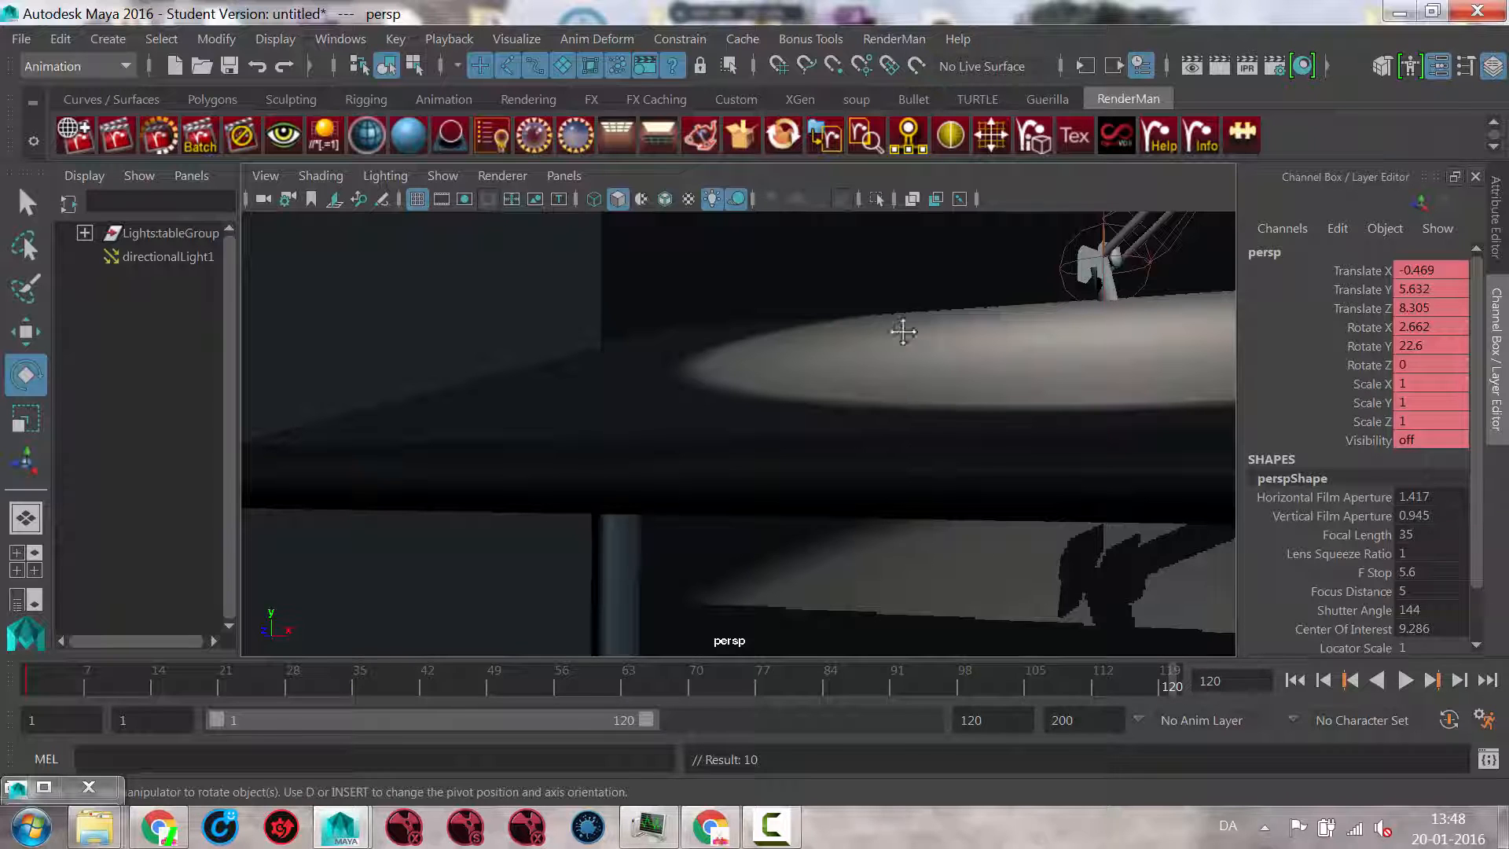
{"action": "middle_click_drag", "start_coordinate": [903, 327], "coordinate": [1116, 476], "text": "alt"}
{"action": "right_click_drag", "start_coordinate": [1116, 475], "coordinate": [913, 503], "text": "alt"}
{"action": "left_click_drag", "start_coordinate": [915, 489], "coordinate": [1036, 509], "text": "alt"}
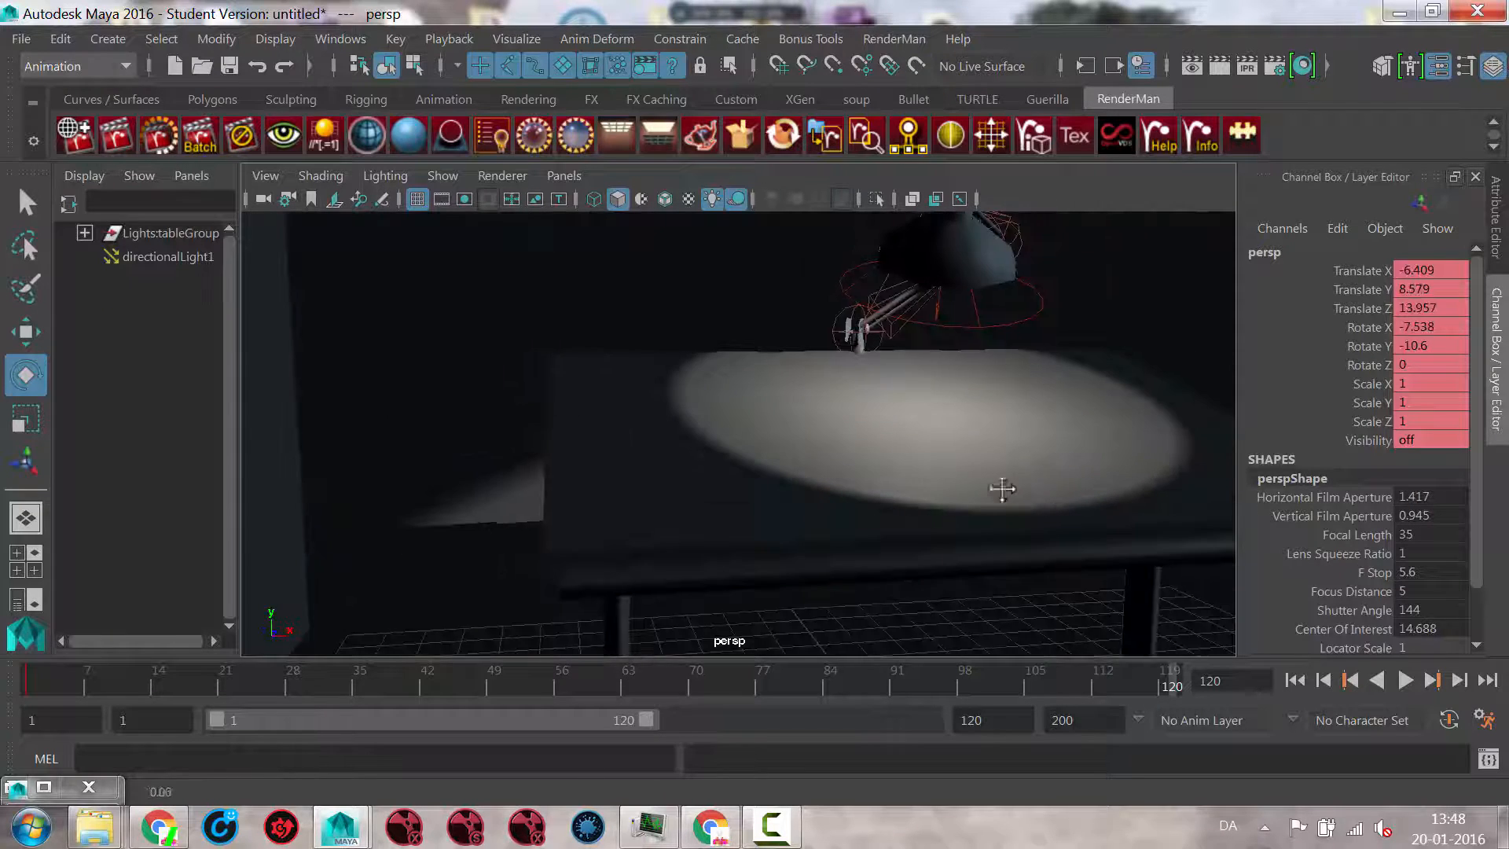
{"action": "middle_click_drag", "start_coordinate": [1013, 497], "coordinate": [976, 522], "text": "alt"}
{"action": "right_click_drag", "start_coordinate": [982, 526], "coordinate": [995, 528], "text": "alt"}
{"action": "left_click_drag", "start_coordinate": [994, 528], "coordinate": [886, 550], "text": "alt"}
{"action": "middle_click_drag", "start_coordinate": [886, 550], "coordinate": [874, 494], "text": "alt"}
{"action": "right_click_drag", "start_coordinate": [873, 493], "coordinate": [870, 511], "text": "alt"}
{"action": "left_click_drag", "start_coordinate": [870, 512], "coordinate": [742, 543], "text": "alt"}
{"action": "mouse_move", "coordinate": [742, 543]}
{"action": "right_mouse_down", "text": "alt"}
{"action": "mouse_move", "coordinate": [674, 539]}
{"action": "mouse_move", "coordinate": [728, 546]}
{"action": "right_mouse_up", "text": "alt"}
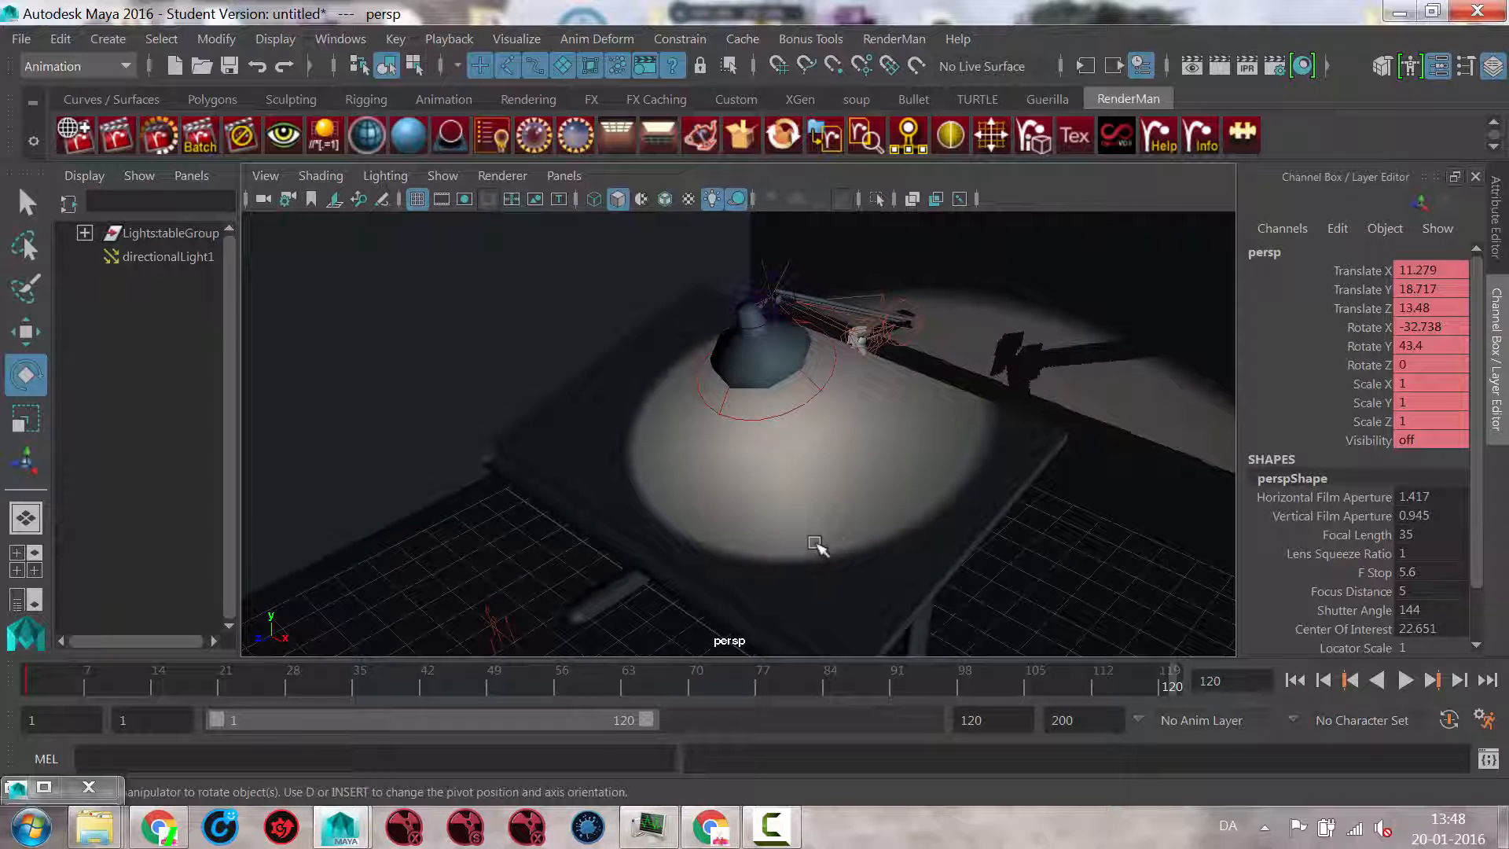
{"action": "key", "text": "s"}
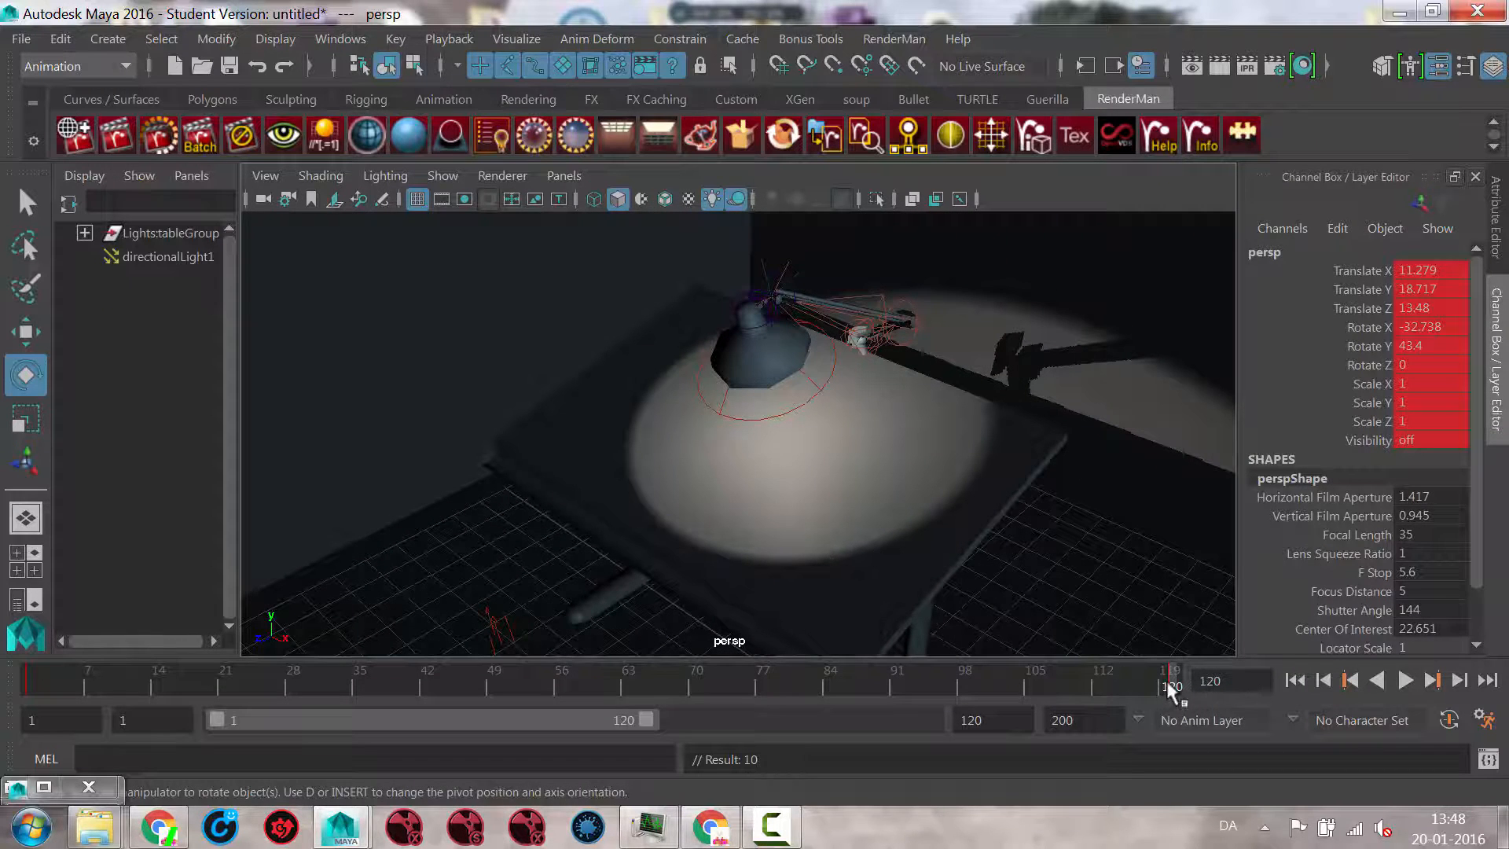
Step: Preview the camera move, and keyframe the control locator above the lamp shade at frame 1
{"action": "key", "text": "alt+v"}
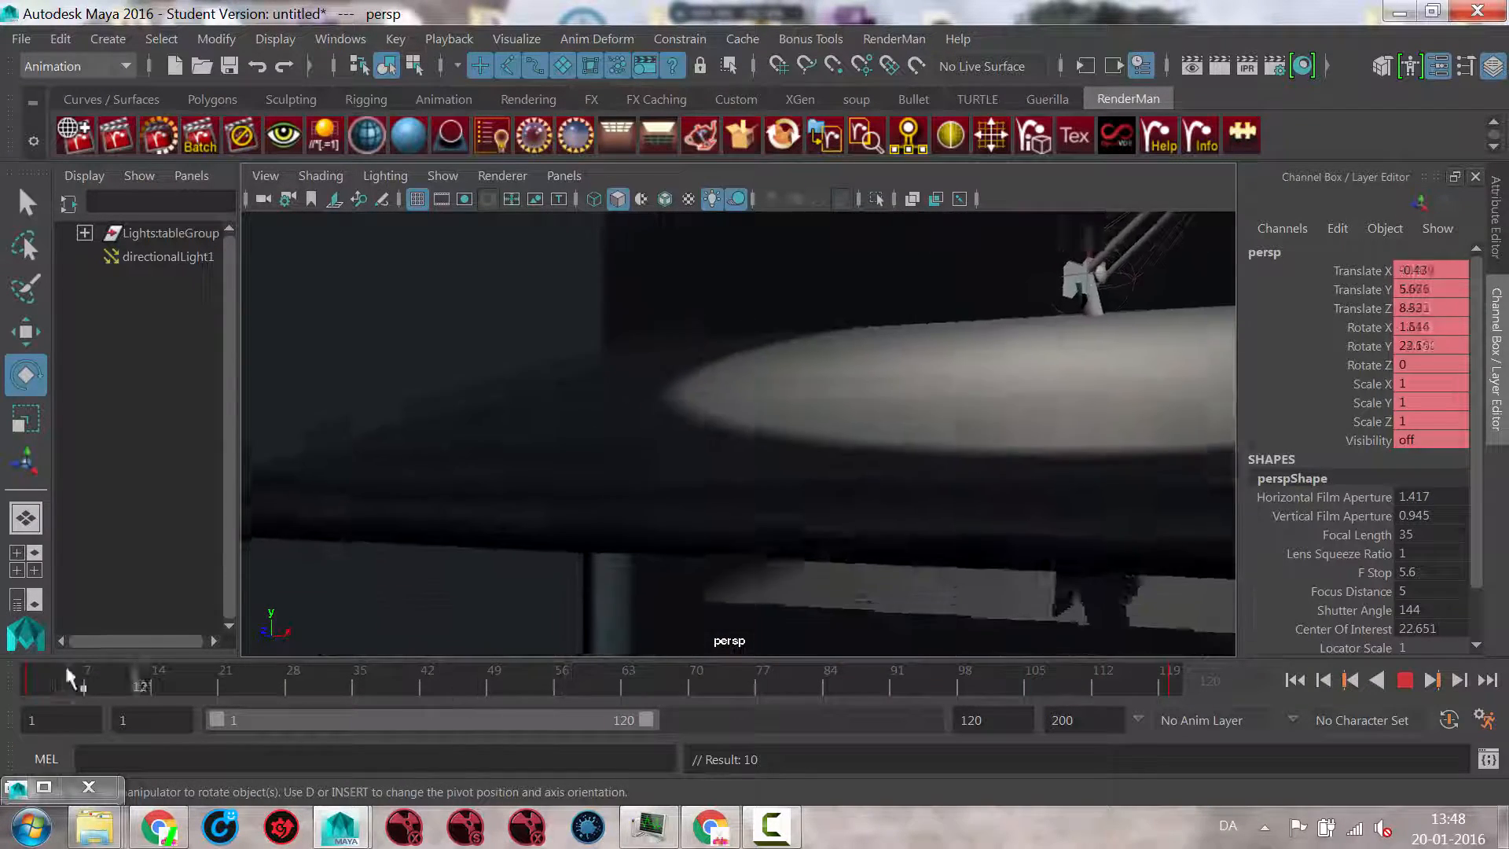
{"action": "left_click", "coordinate": [696, 682]}
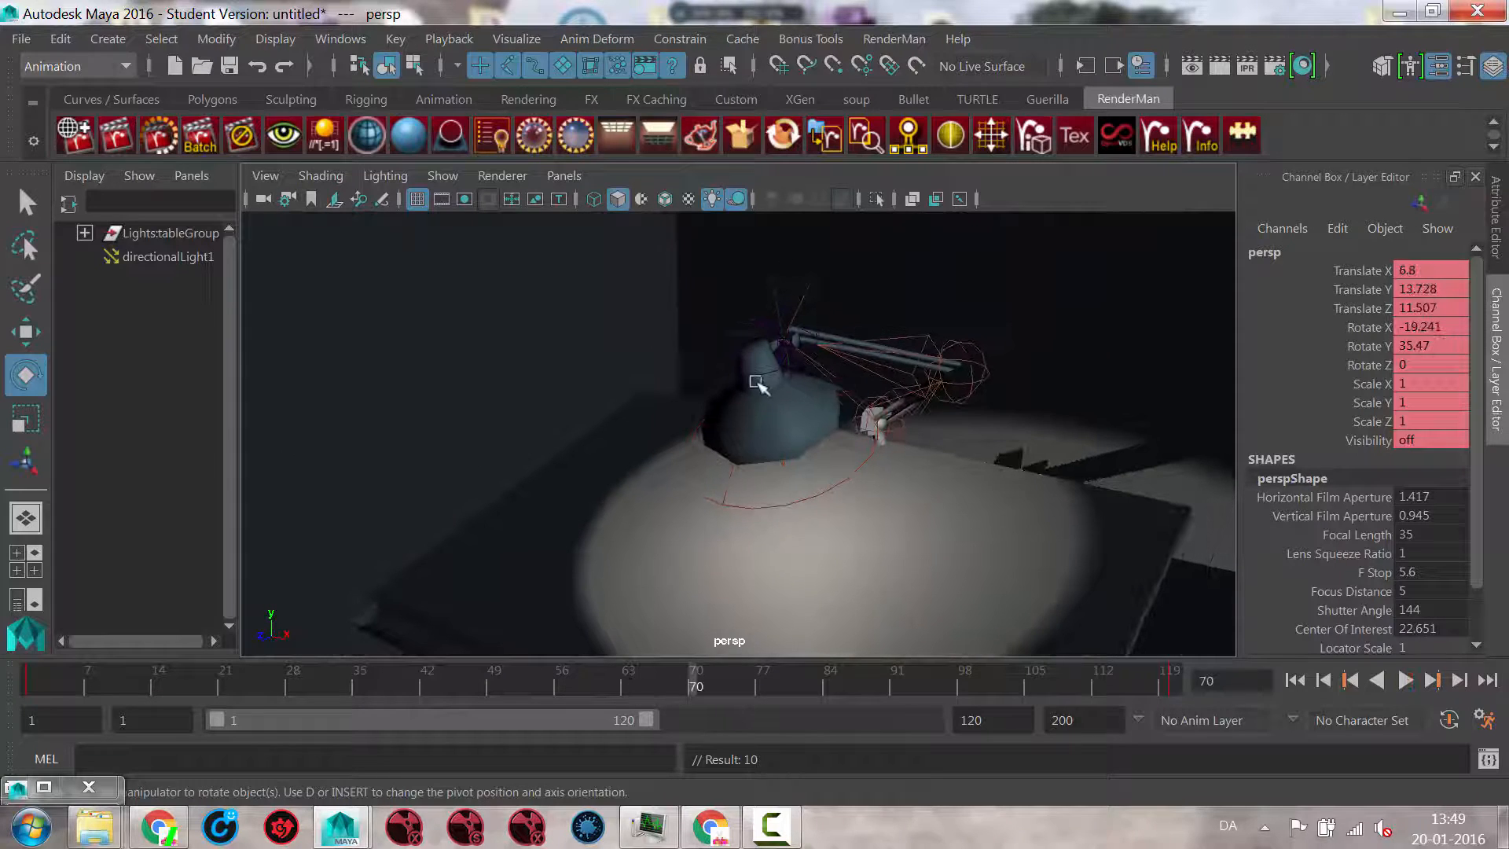
{"action": "left_click", "coordinate": [778, 303]}
{"action": "left_click", "coordinate": [32, 673]}
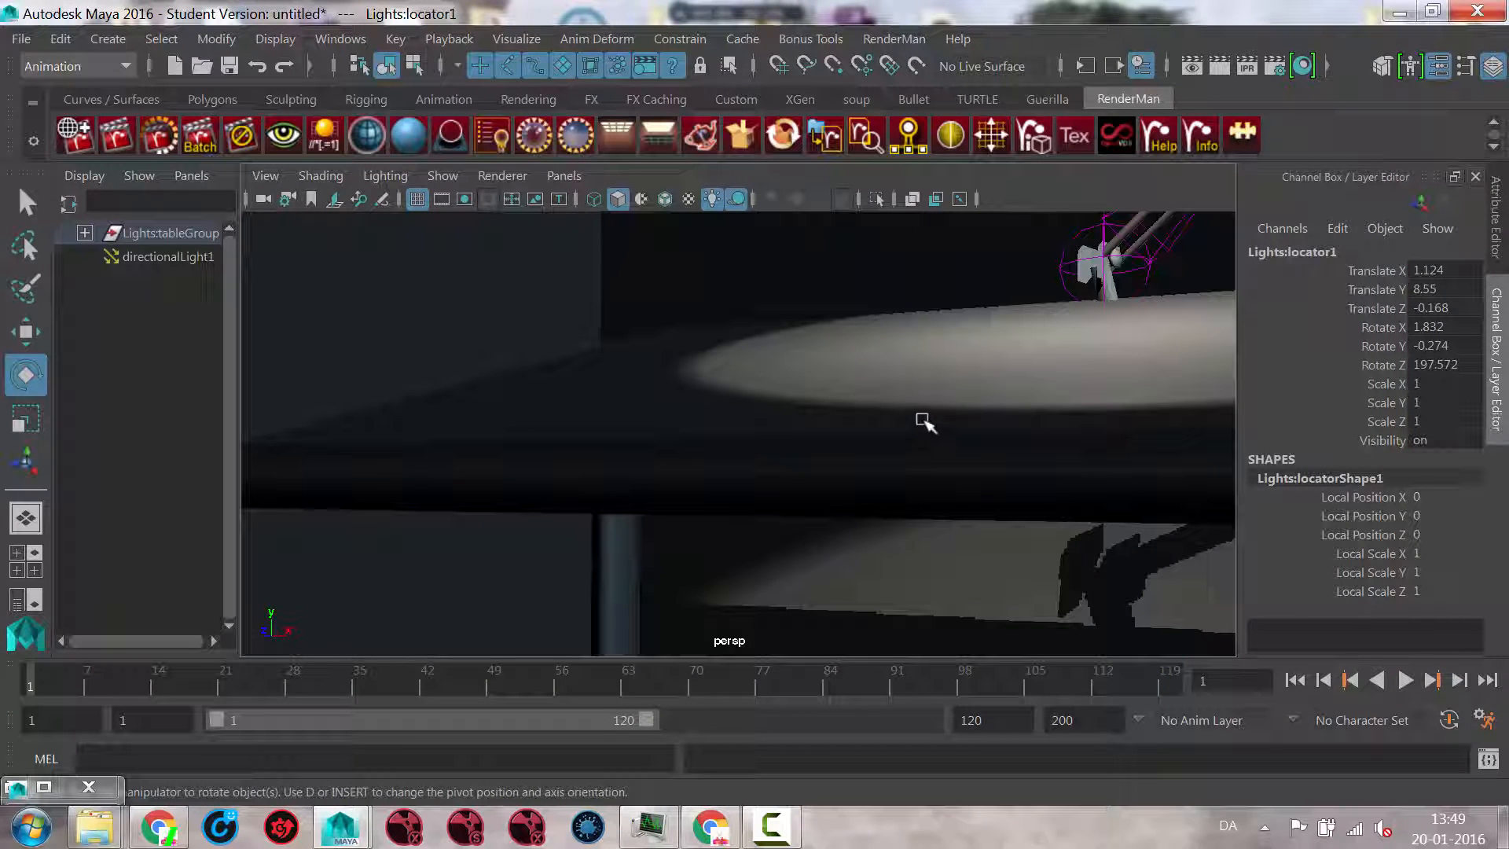
{"action": "key", "text": "s"}
Step: Rotate the lamp's control locator to about -9, -1.2, 191.6 at frame 120, raise it to Translate Y 9.364, and keyframe it
{"action": "left_click_drag", "start_coordinate": [693, 685], "coordinate": [1230, 676]}
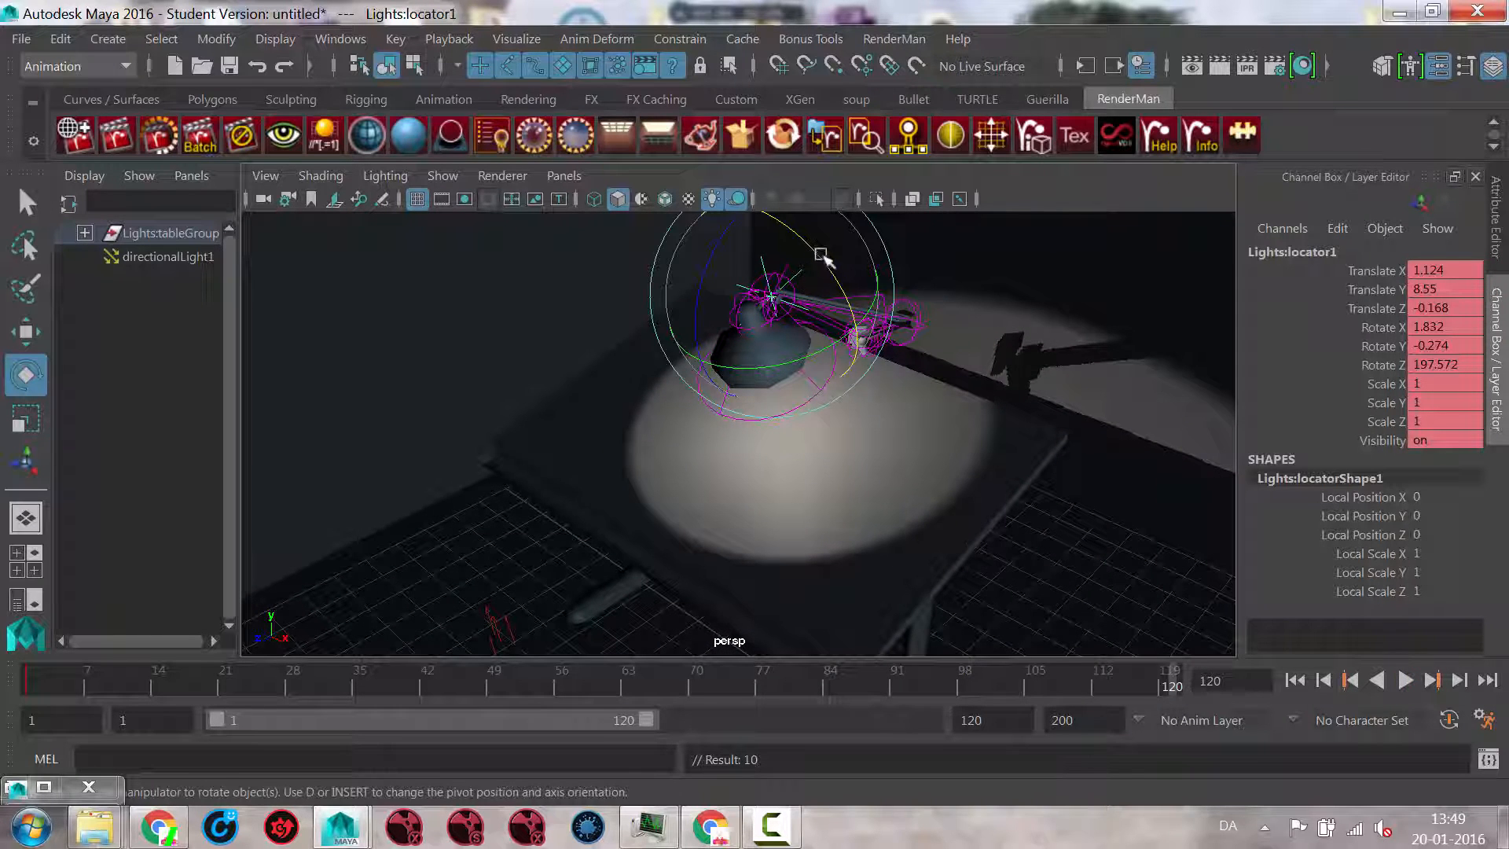
{"action": "left_click_drag", "start_coordinate": [822, 256], "coordinate": [709, 302]}
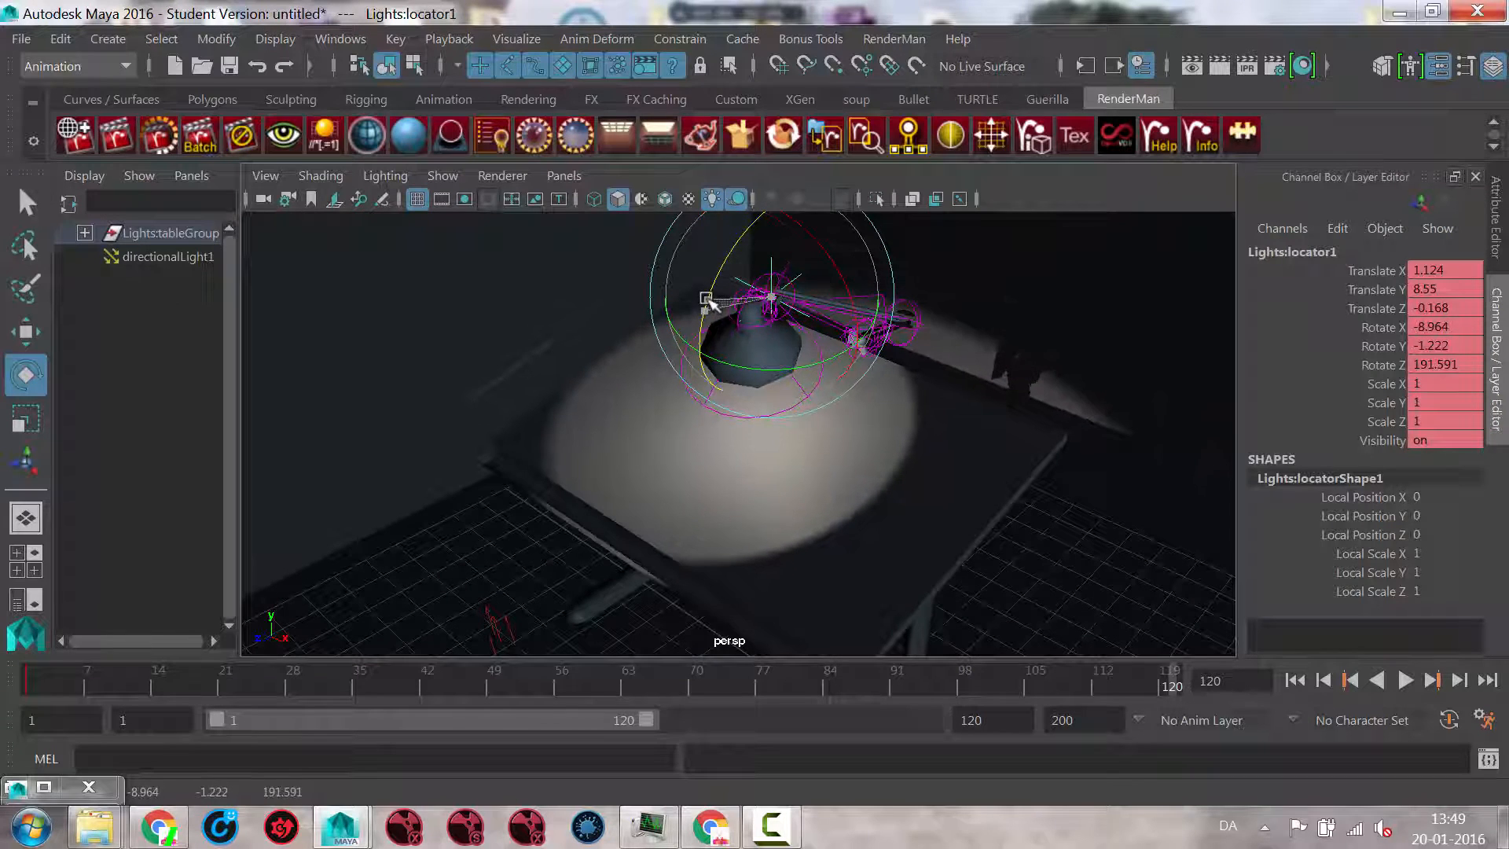
{"action": "key", "text": "w"}
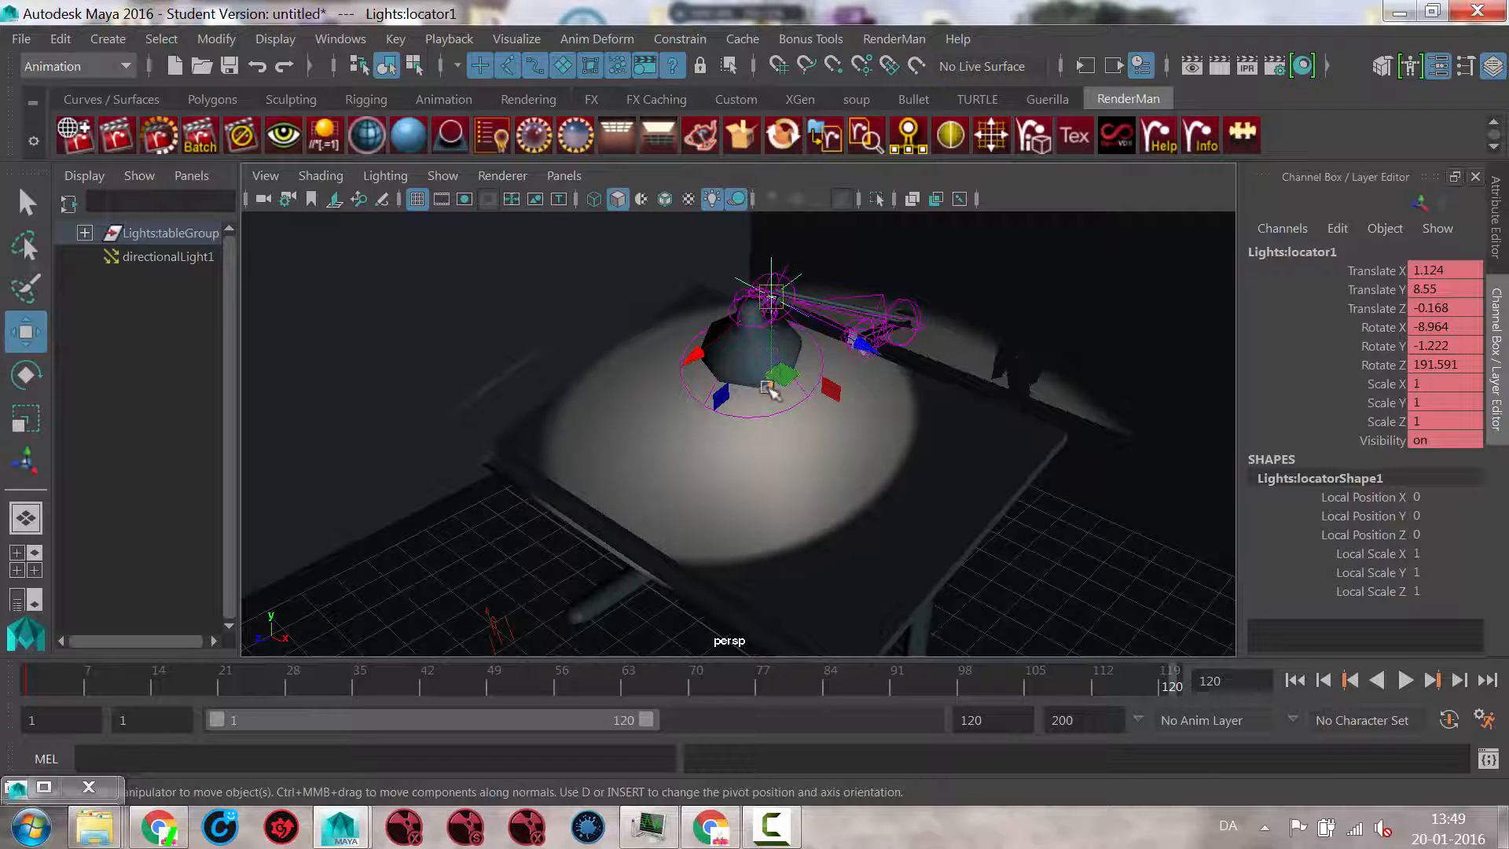
{"action": "left_click_drag", "start_coordinate": [769, 388], "coordinate": [766, 363]}
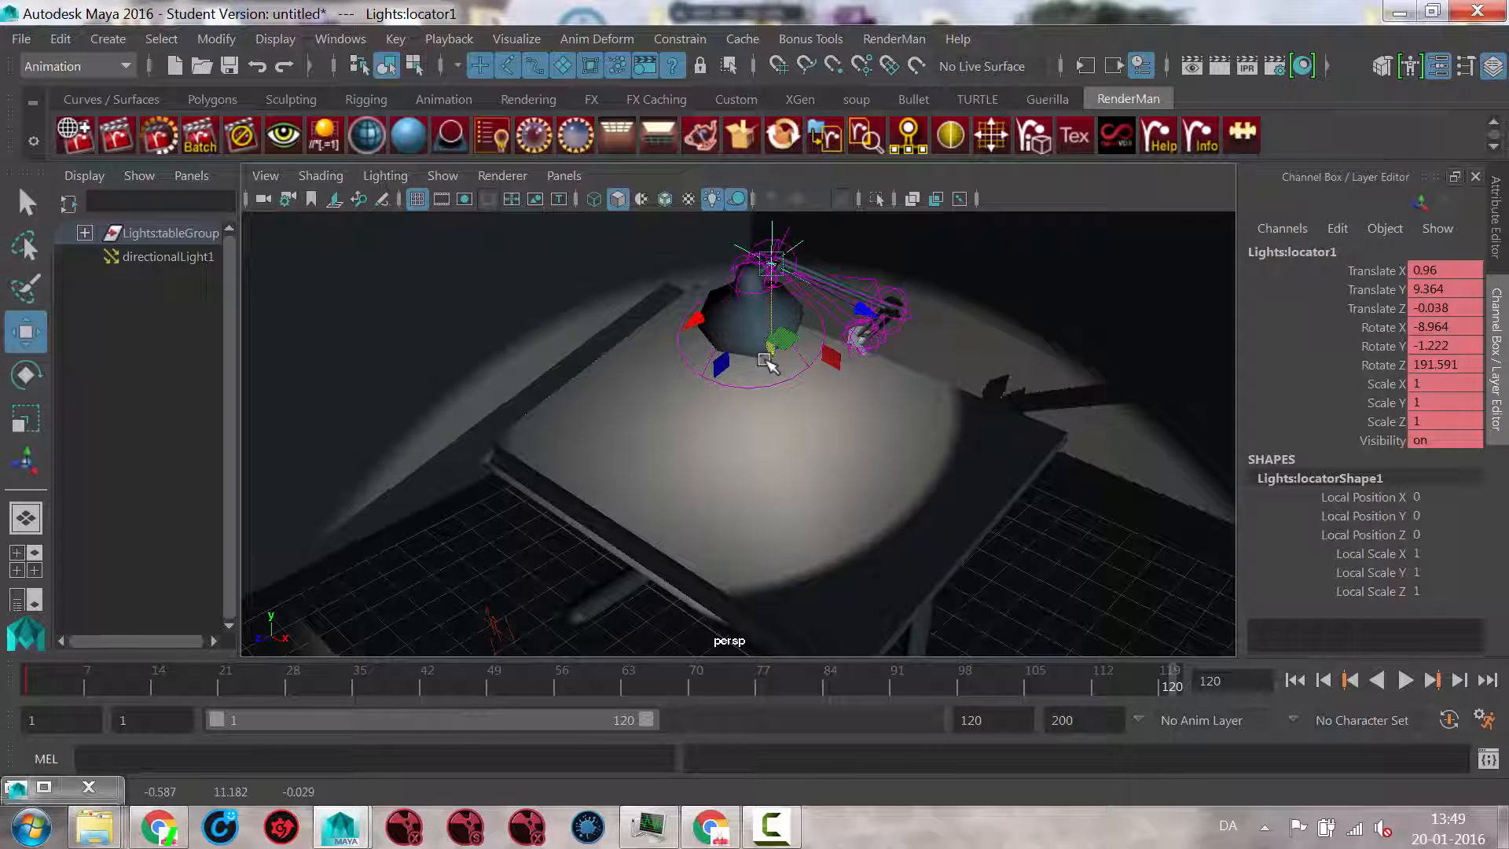
{"action": "key", "text": "s"}
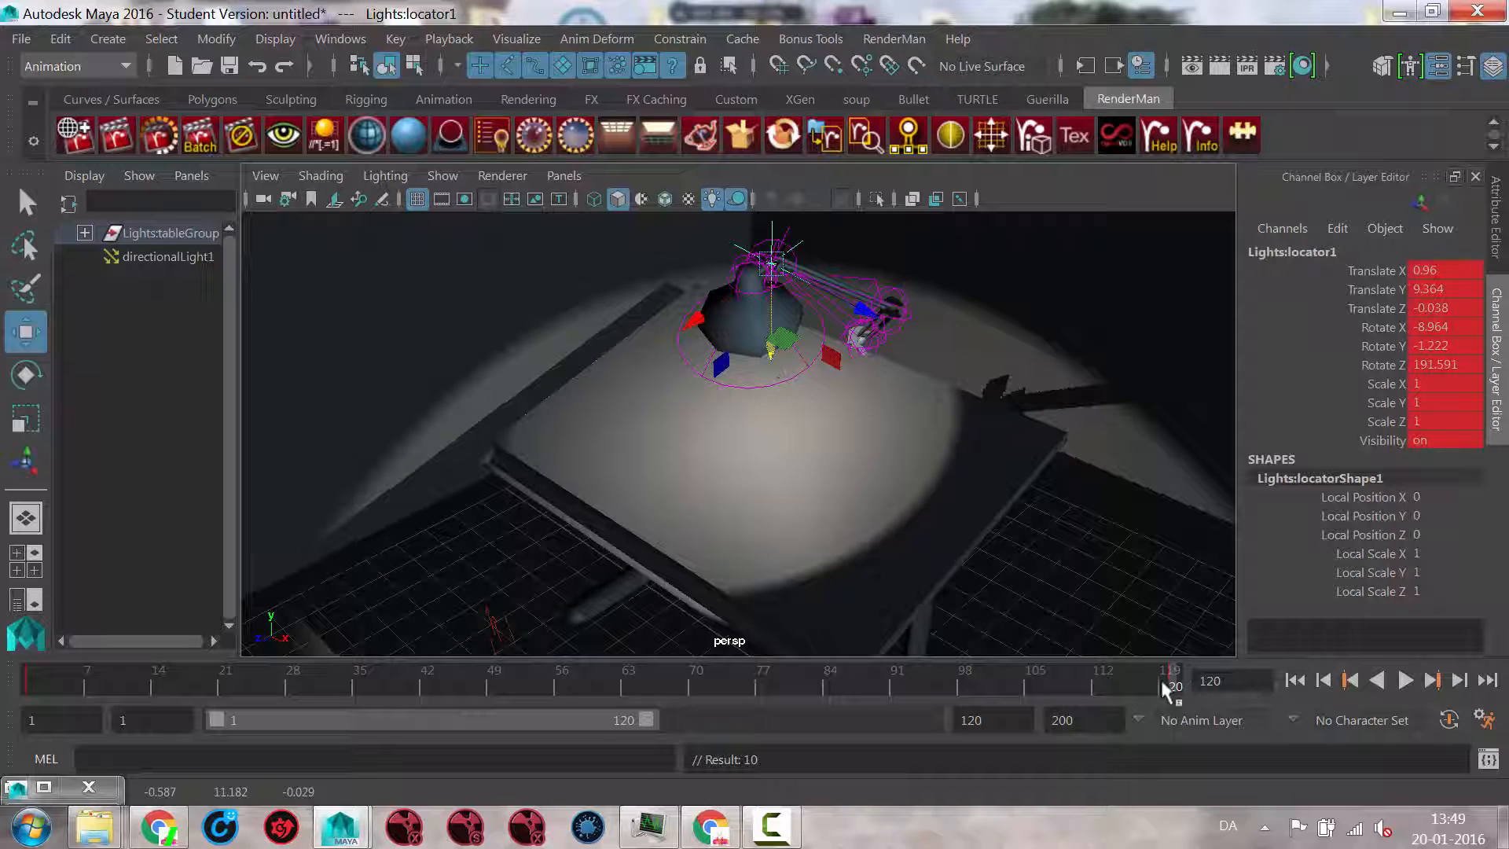
Step: Play the combined camera and lamp animation from the first frame and stop it
{"action": "left_click", "coordinate": [1296, 680]}
{"action": "left_click", "coordinate": [1405, 680]}
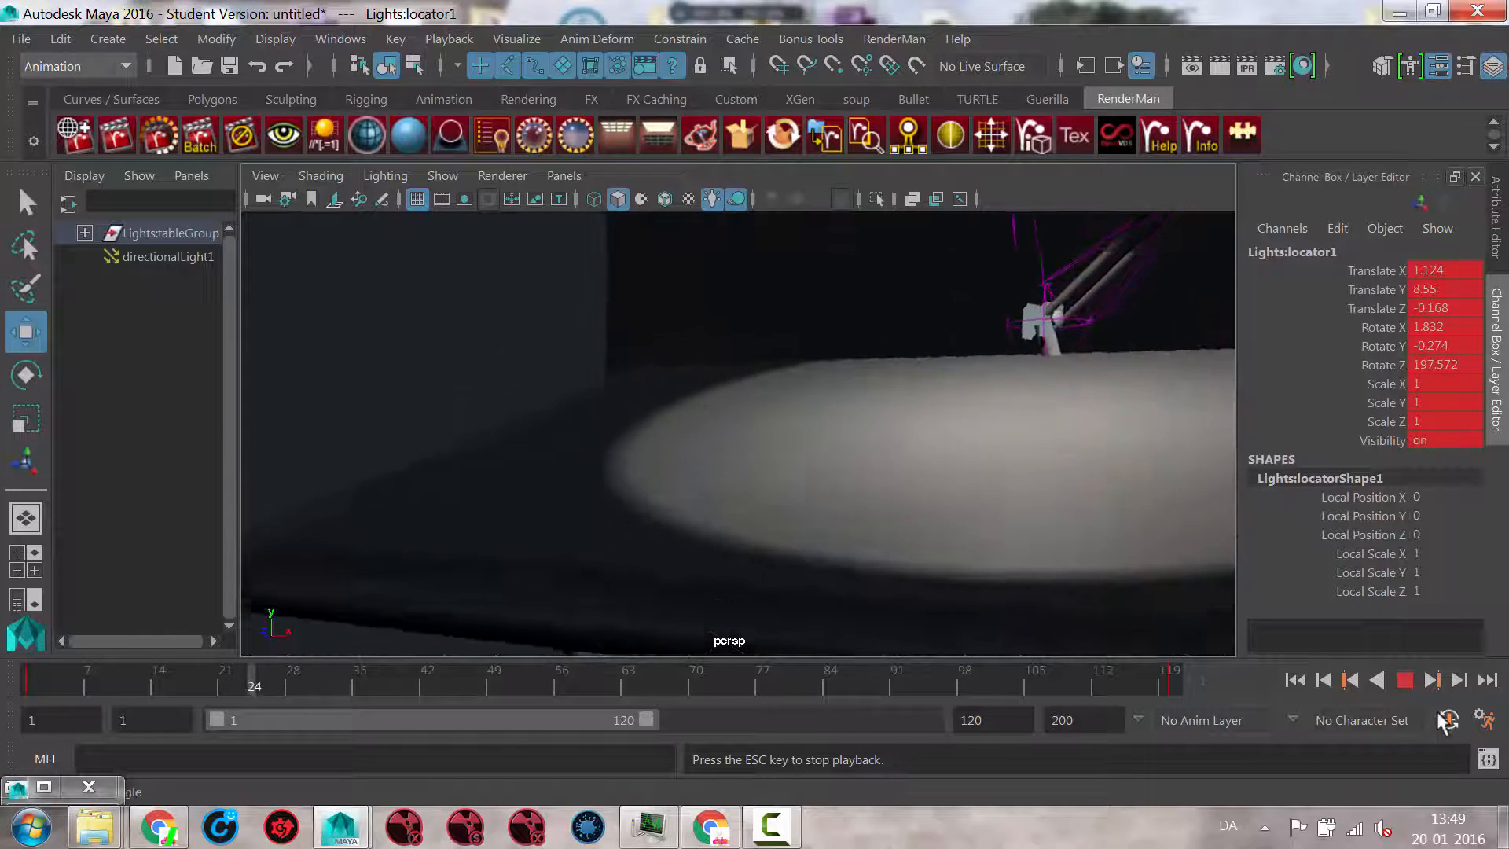
{"action": "left_click", "coordinate": [1405, 680]}
{"action": "left_click", "coordinate": [769, 825]}
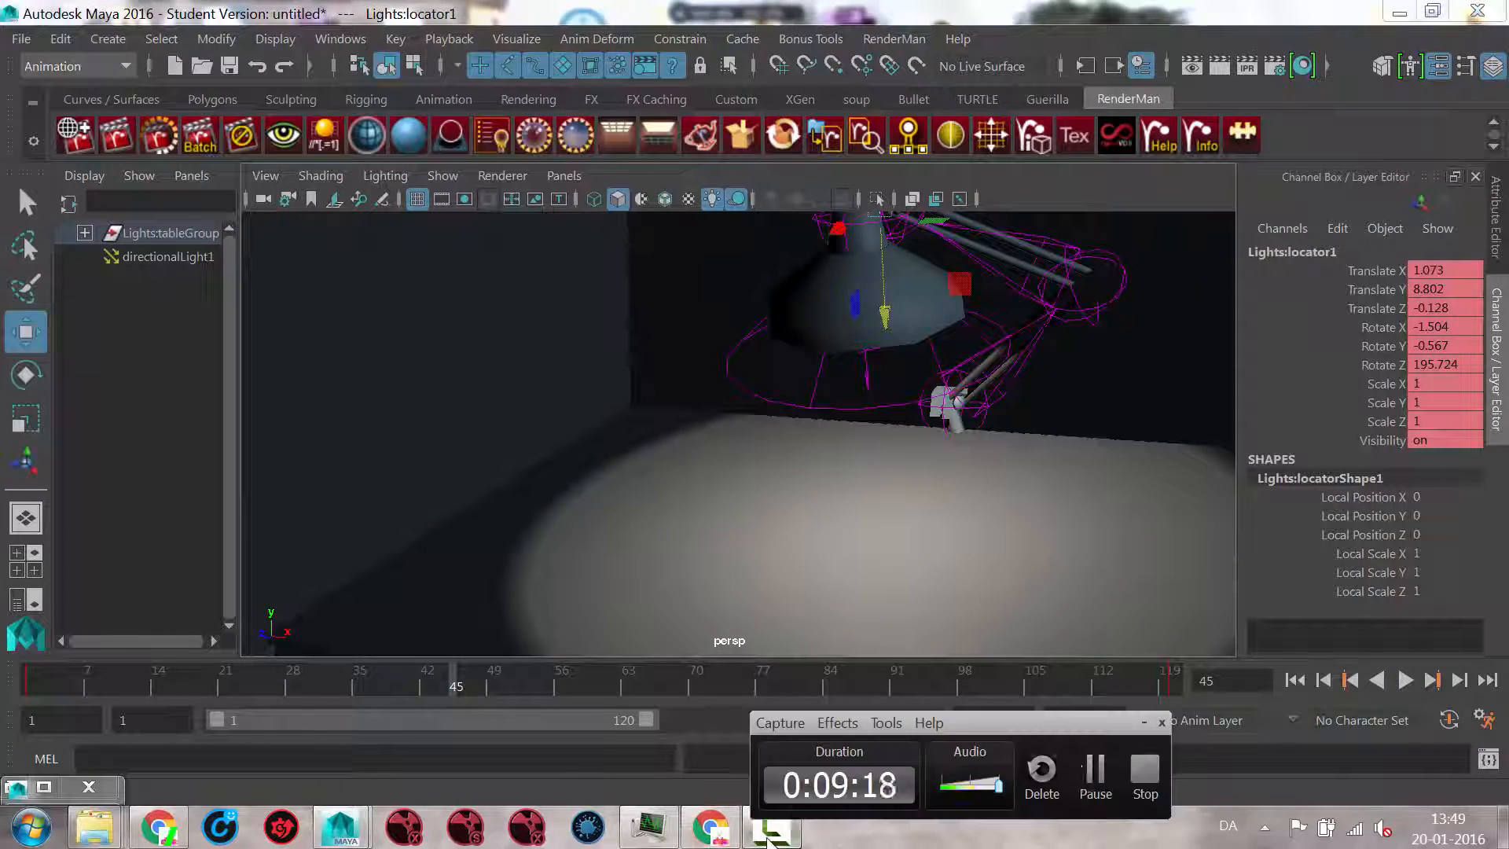